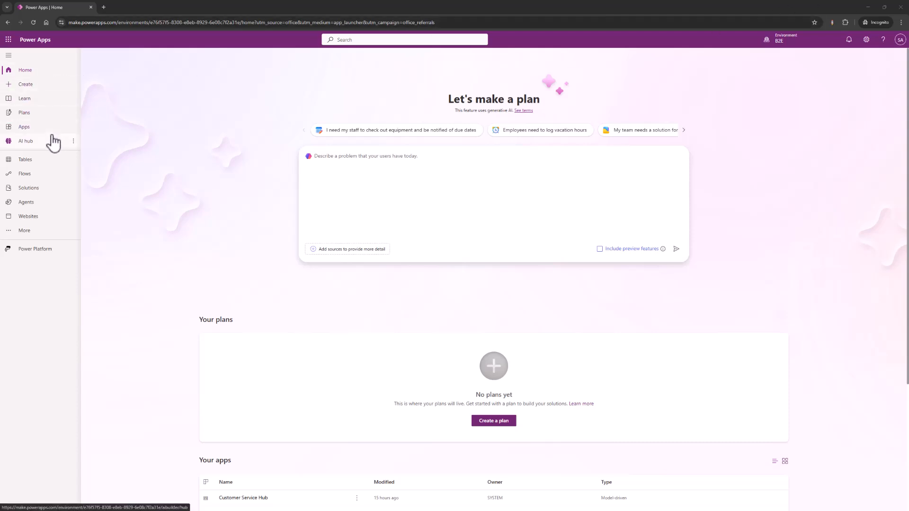
- Start an app with Copilot and generate tables for managing company absences, covering a list of employees, managers who approve absence, and employees requesting absence
left_click(49, 92)
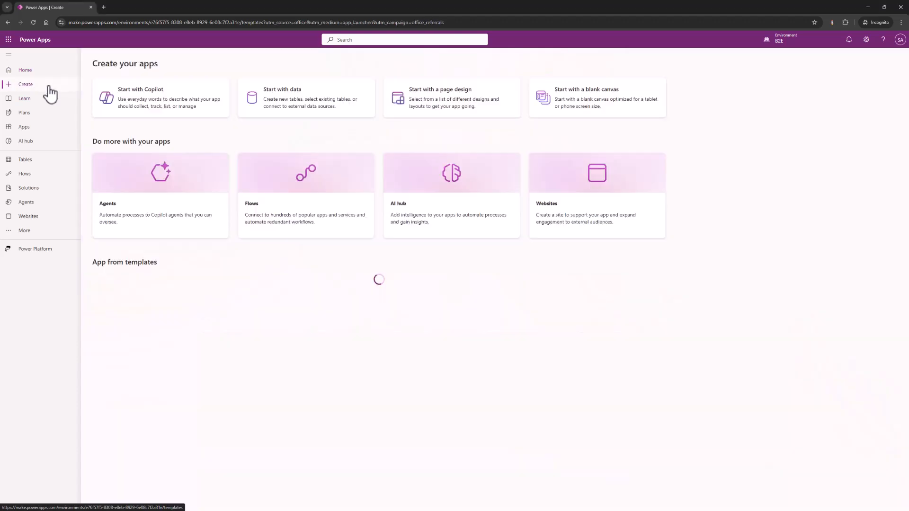
left_click(163, 107)
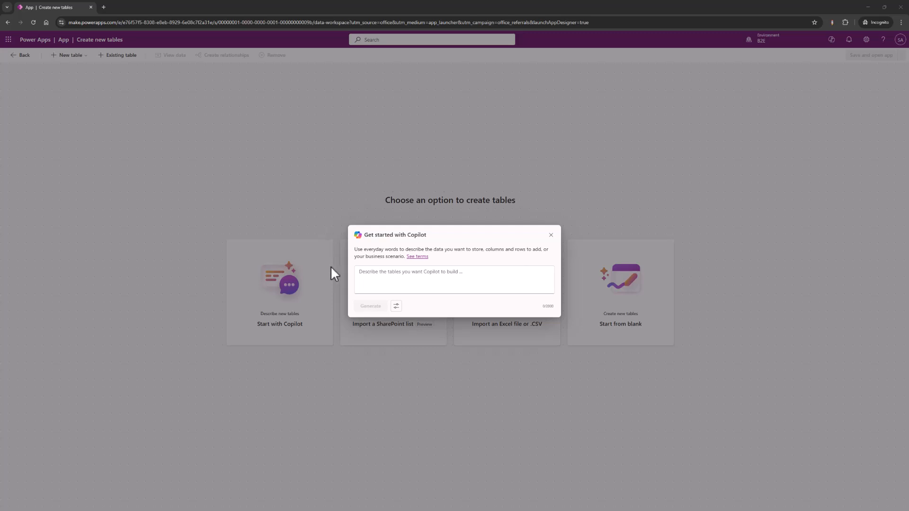
left_click(370, 278)
type("I want to create an application to manage absences in the company. My app has to have a list of employees, managers who approve absence, and the possibility for employees to request absence")
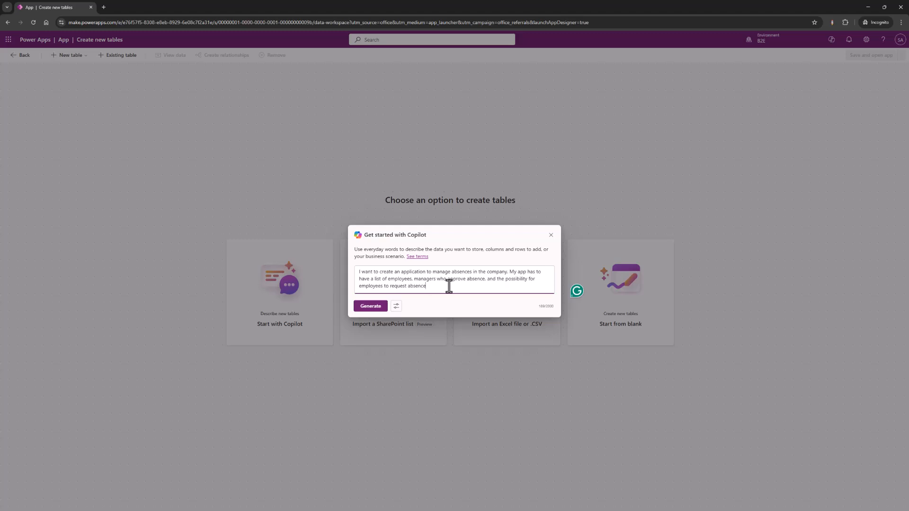
left_click(370, 306)
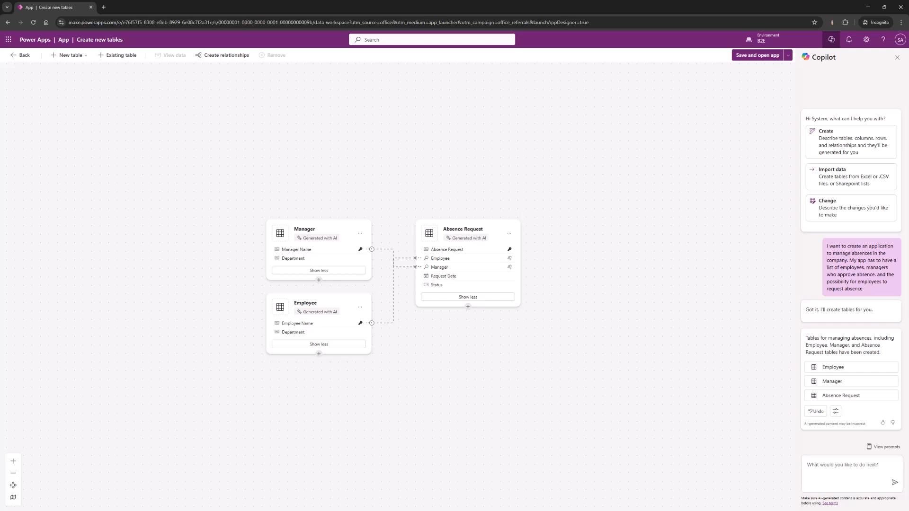
- Spread out the Manager, Employee and Absence Request tables on the canvas, keeping Manager above Employee and Absence Request beside them
left_click_drag(330, 231, 299, 150)
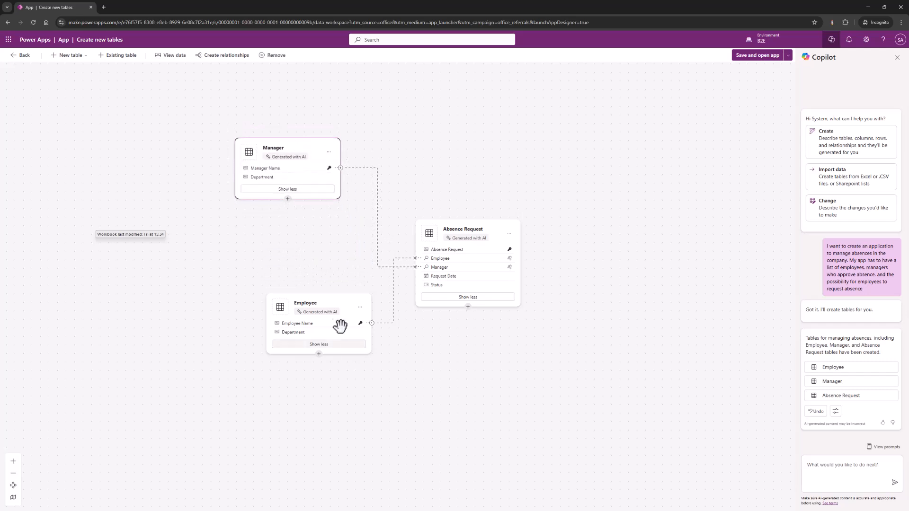
left_click_drag(325, 299, 283, 263)
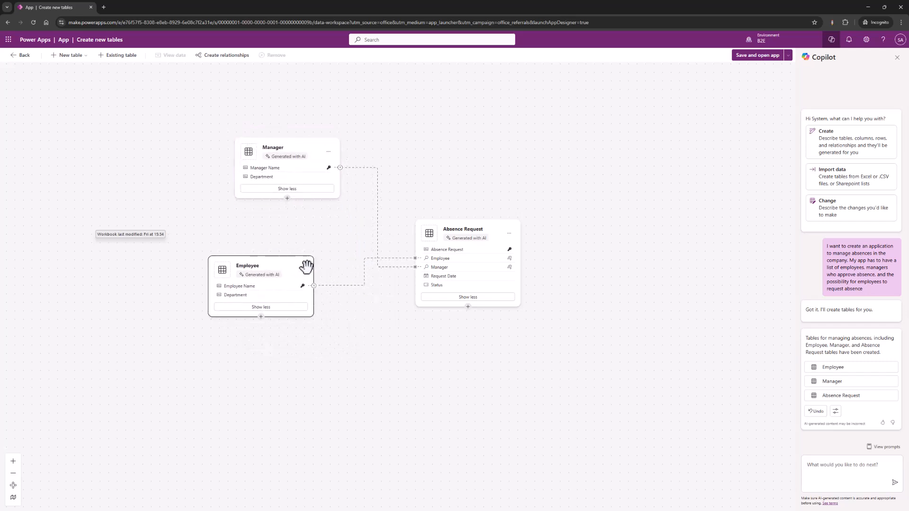
left_click_drag(492, 227, 467, 194)
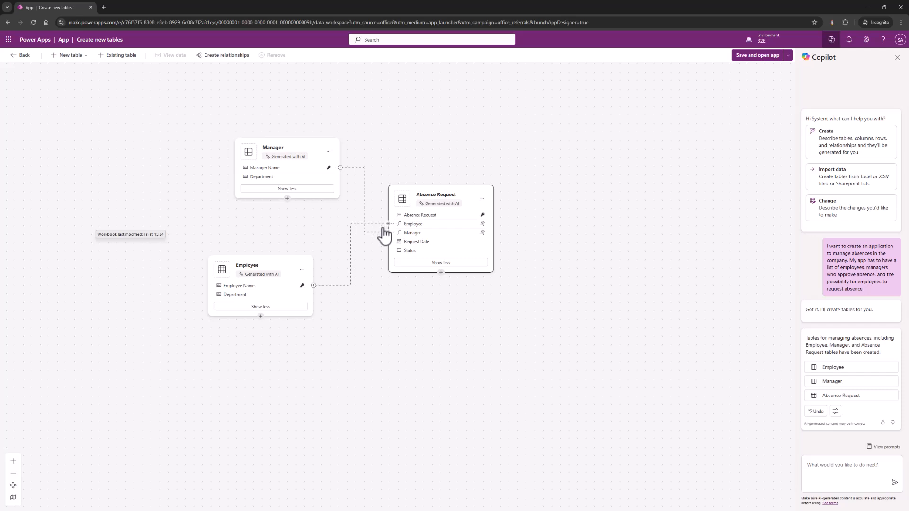
- Review the sample rows and columns of the Employee, Manager and Absence Request tables
left_click(273, 264)
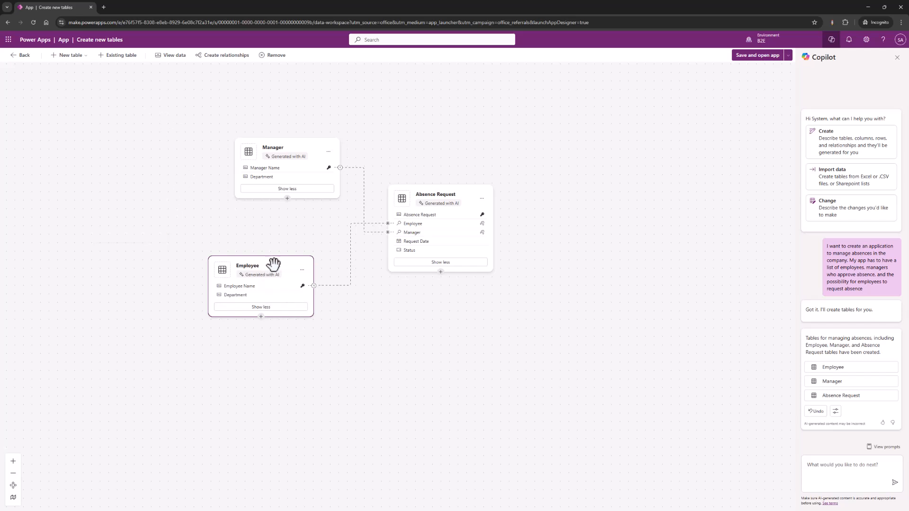
left_click(178, 57)
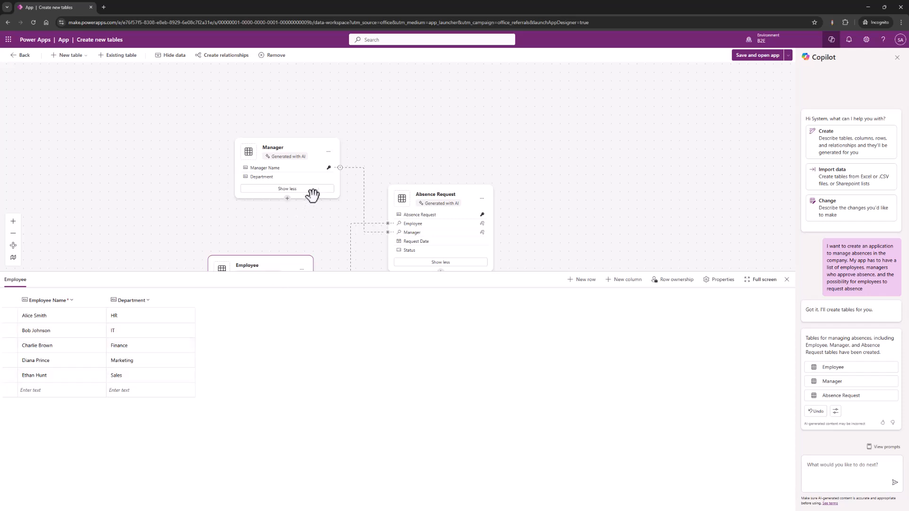
left_click(312, 142)
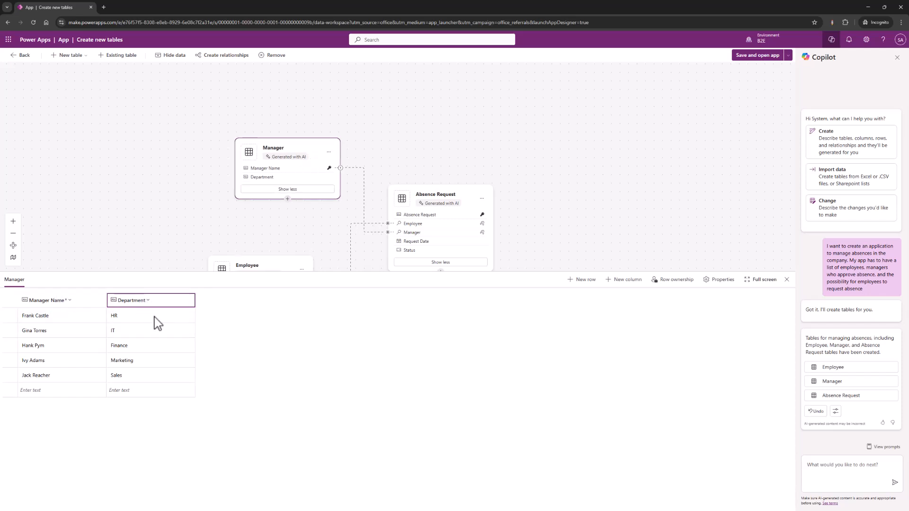
left_click(455, 194)
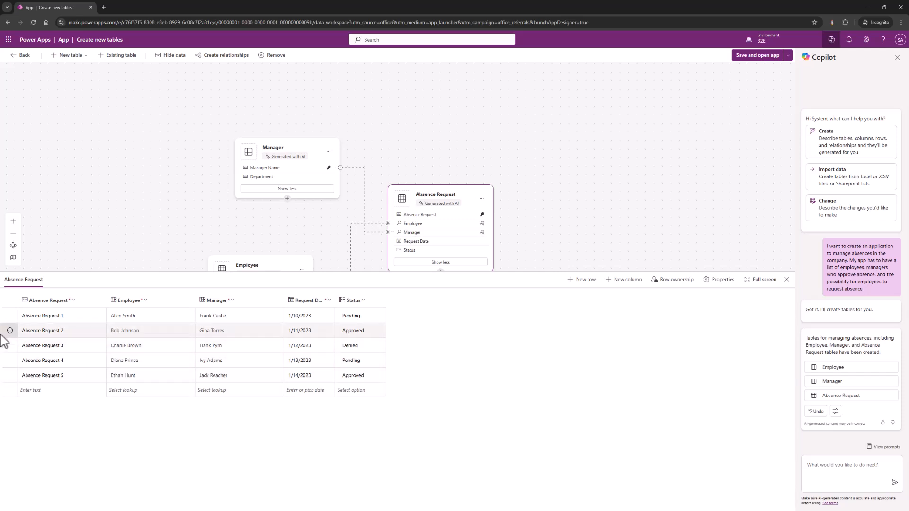
left_click(274, 258)
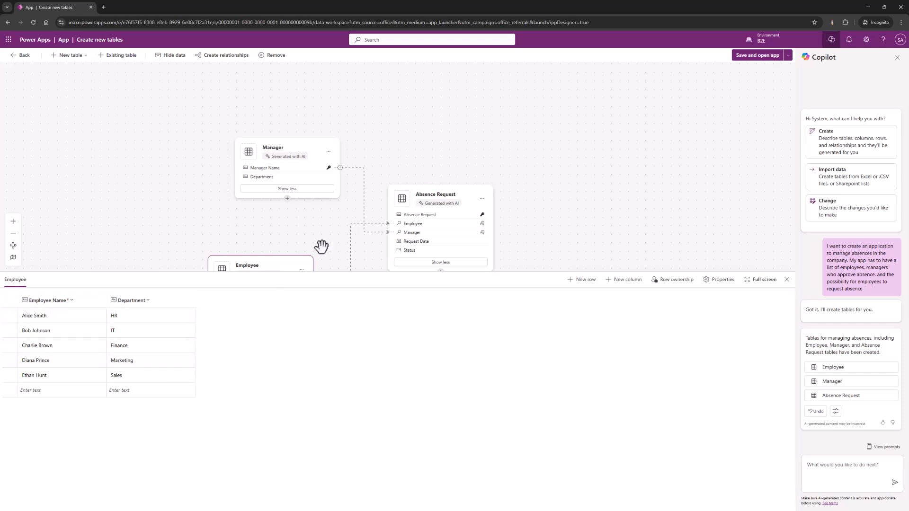
left_click(307, 153)
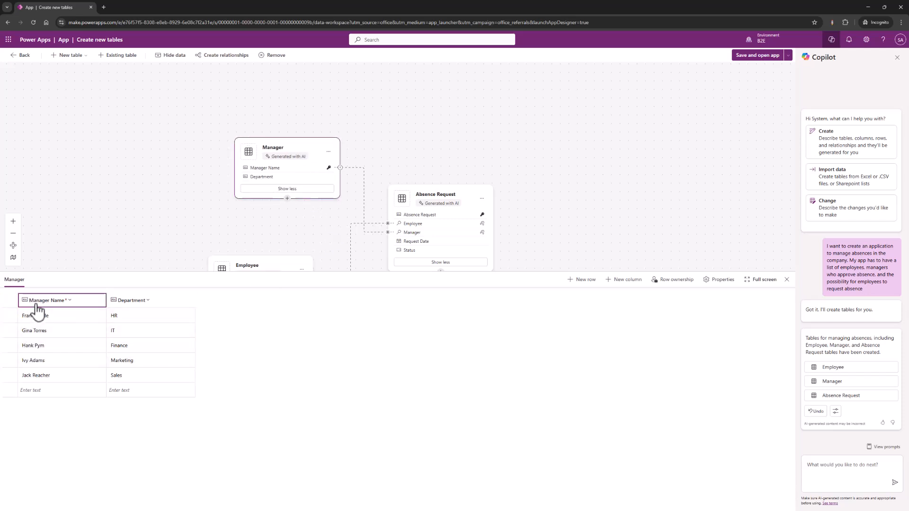
- Delete the Request Date column and its data from the Absence Request table
left_click(436, 190)
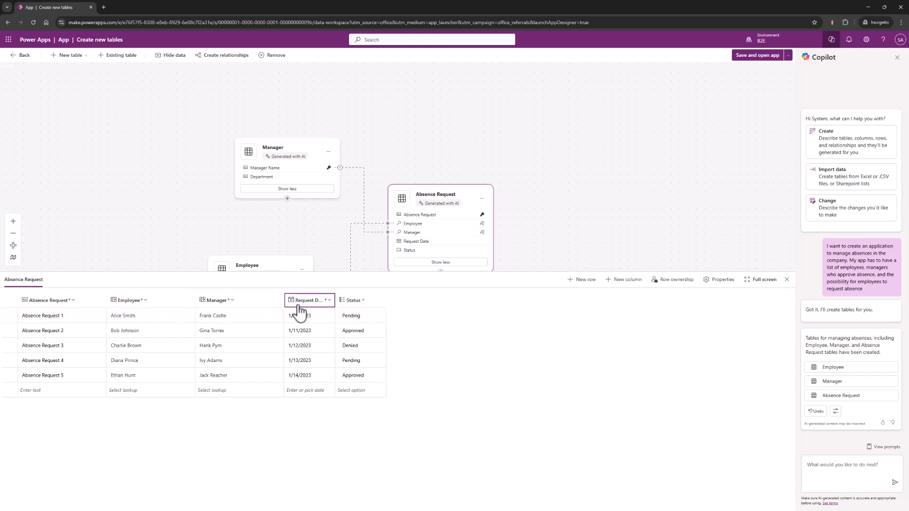
left_click_drag(334, 303, 367, 308)
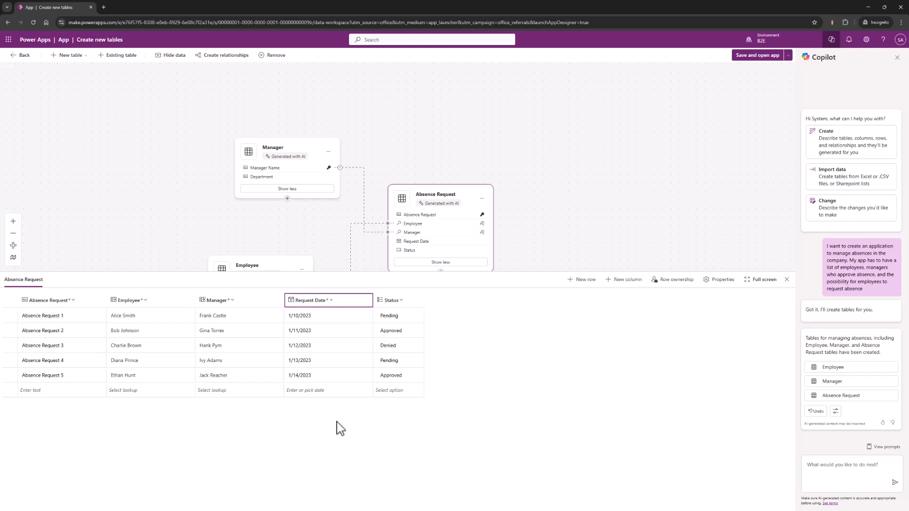
left_click(334, 302)
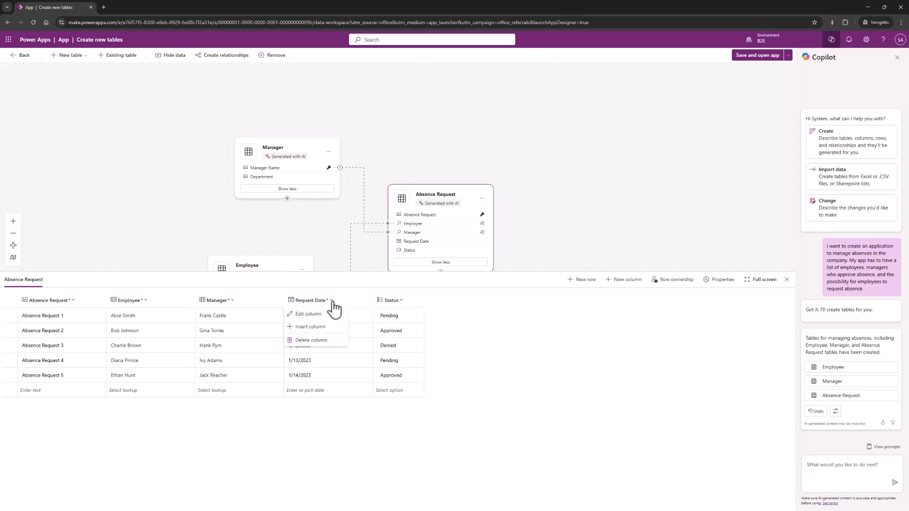
left_click(320, 345)
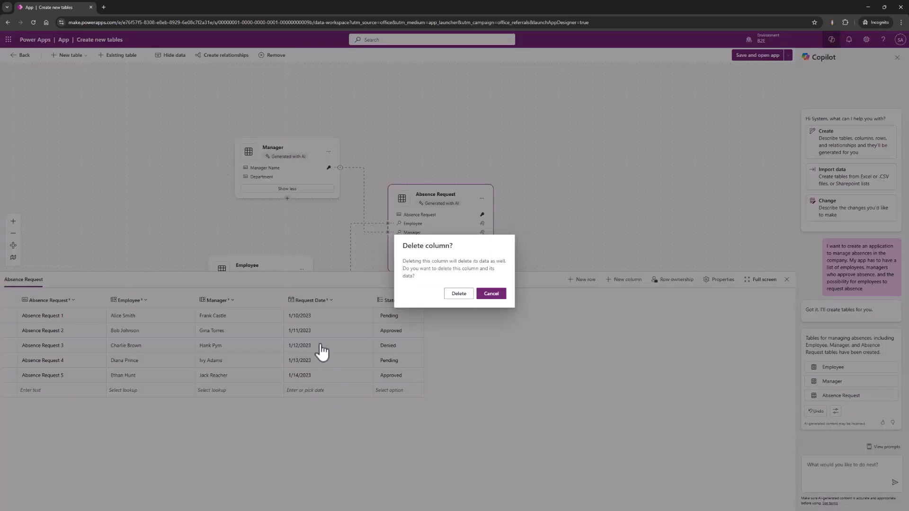
left_click(459, 294)
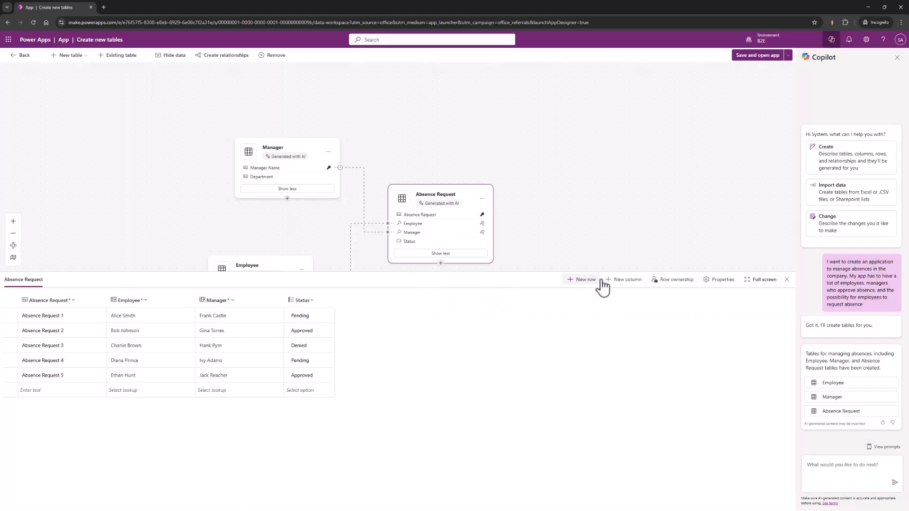
- Add a required Start Date column to the Absence Request table, using the Date and time data type with Date only format
left_click(626, 281)
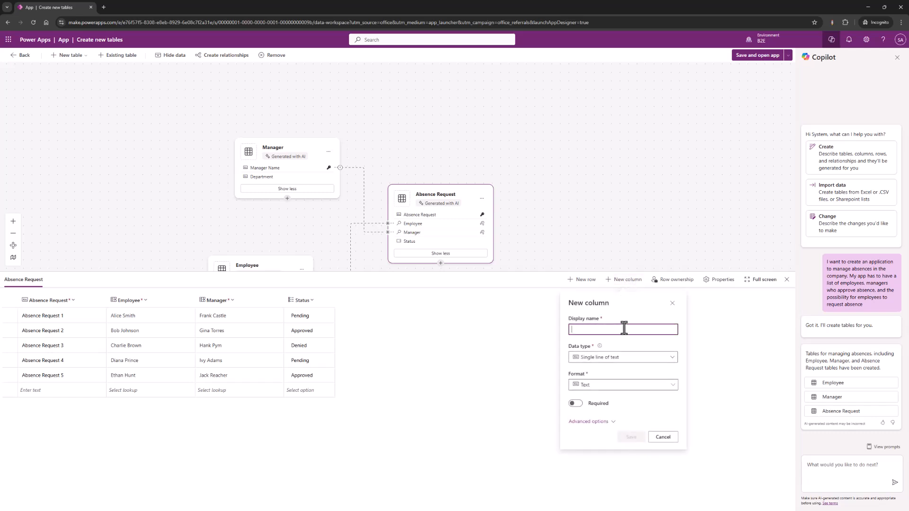
type("Start Date")
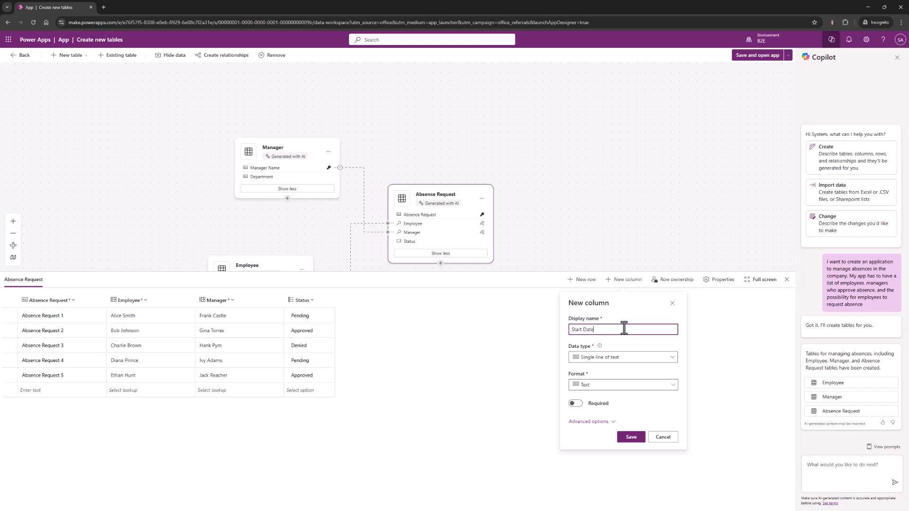
left_click(630, 361)
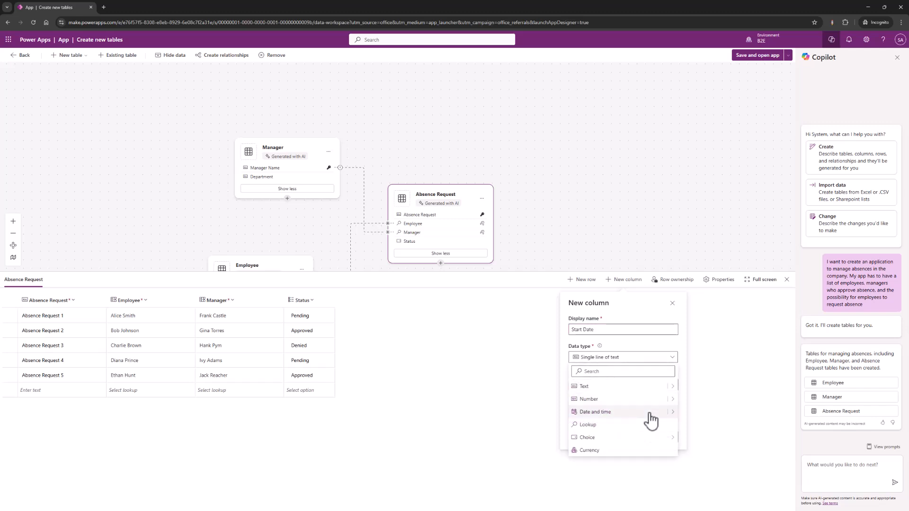
mouse_move(677, 421)
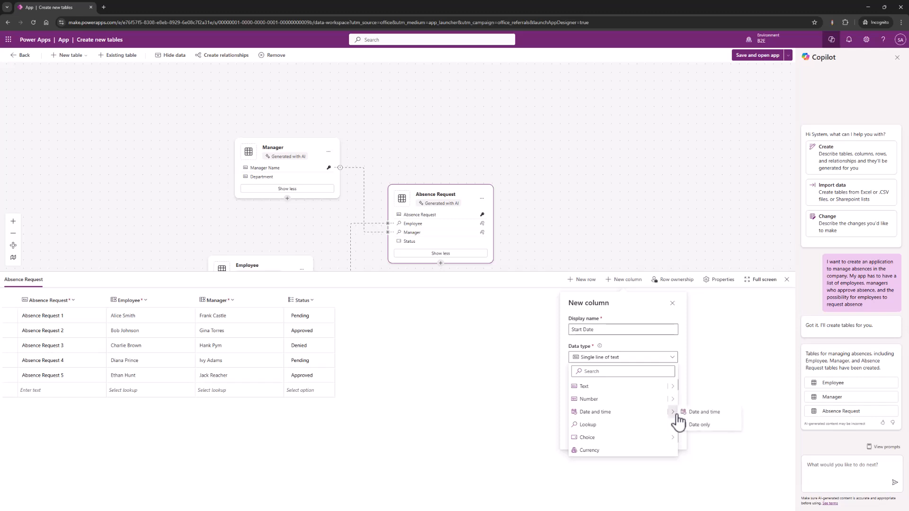
left_click(700, 431)
left_click(575, 404)
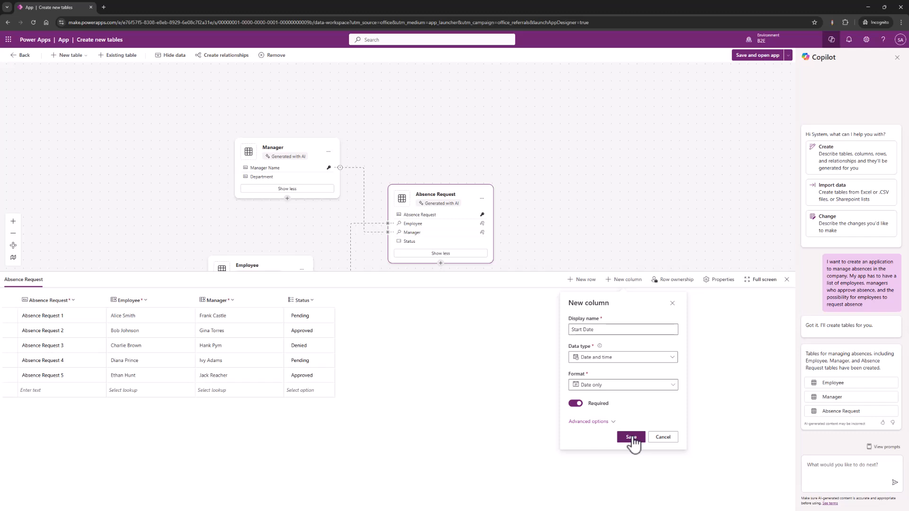
left_click(632, 438)
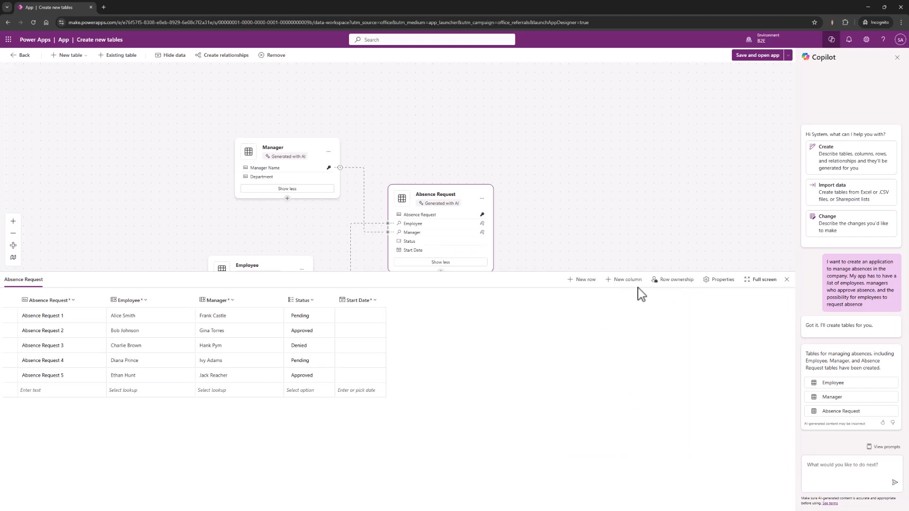
- Add a required End Date column to the Absence Request table with the Date only format
left_click(630, 289)
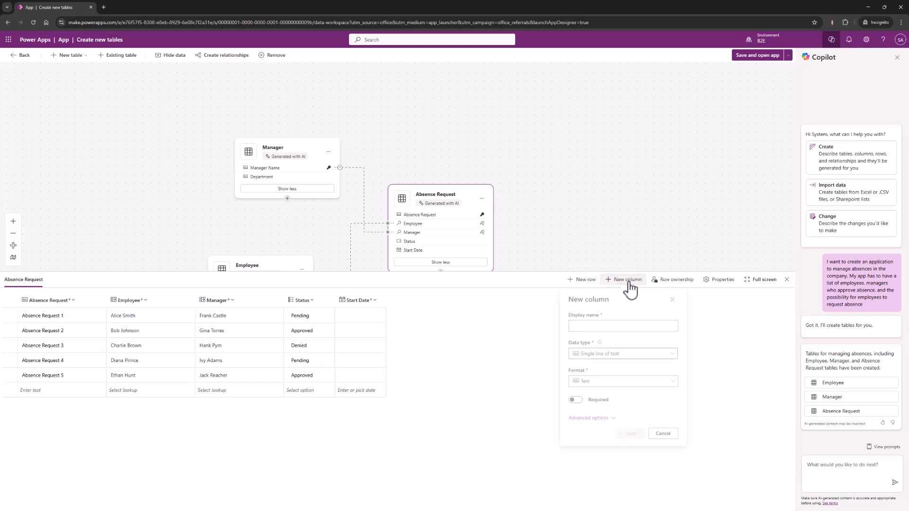
left_click(625, 330)
type("End Date")
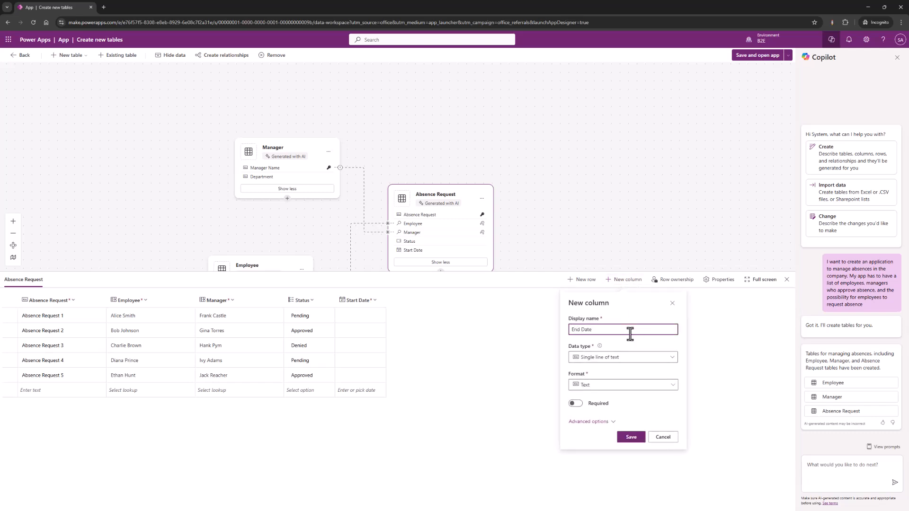
left_click(621, 361)
mouse_move(672, 419)
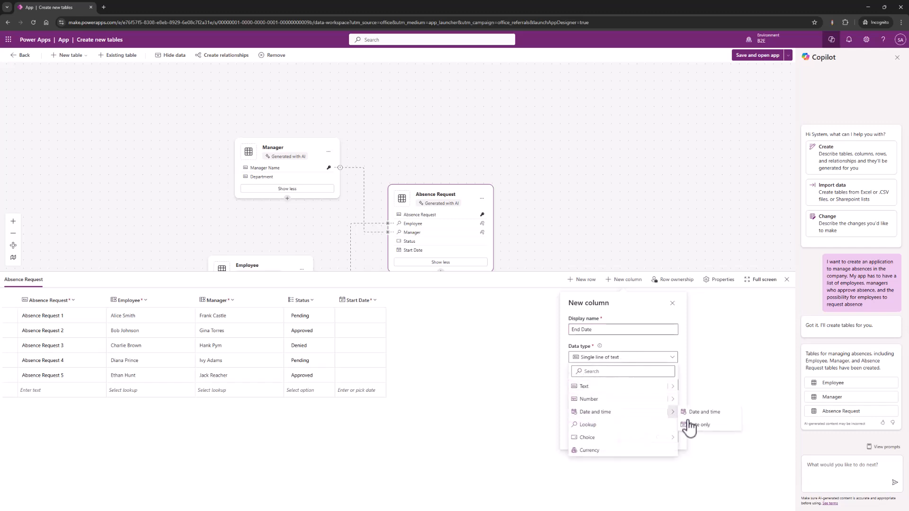
left_click(698, 426)
left_click(575, 404)
left_click(632, 438)
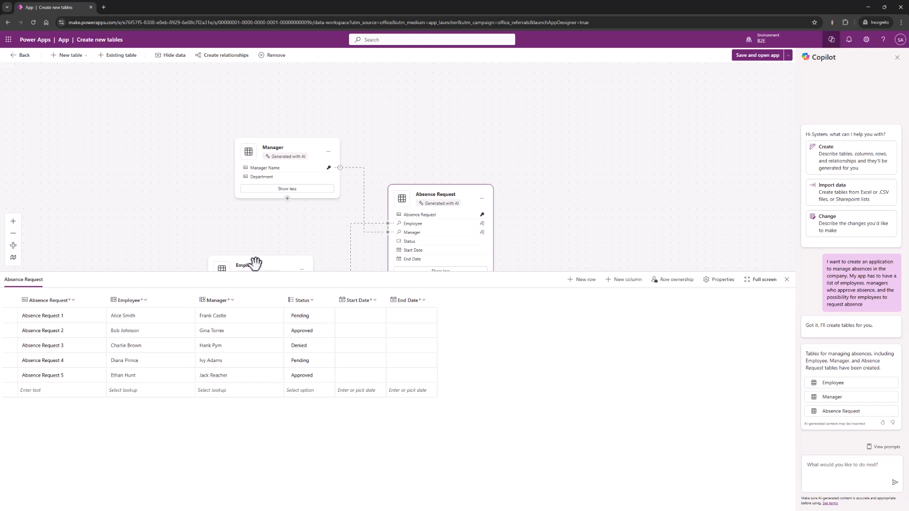
- Hide the table data and rearrange the canvas with Employee above Absence Request and Manager to the left of both
left_click(291, 144)
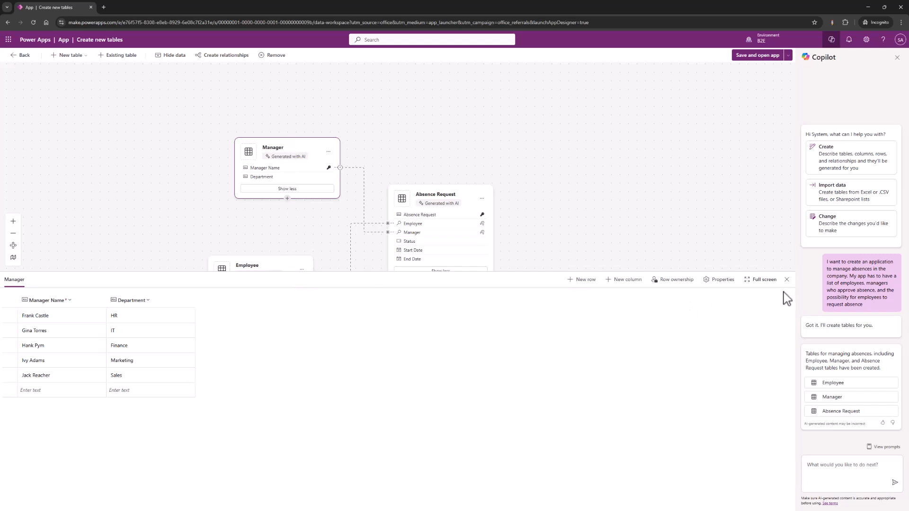
left_click(787, 279)
left_click_drag(261, 256, 419, 83)
left_click_drag(293, 143, 233, 157)
left_click_drag(463, 197, 419, 218)
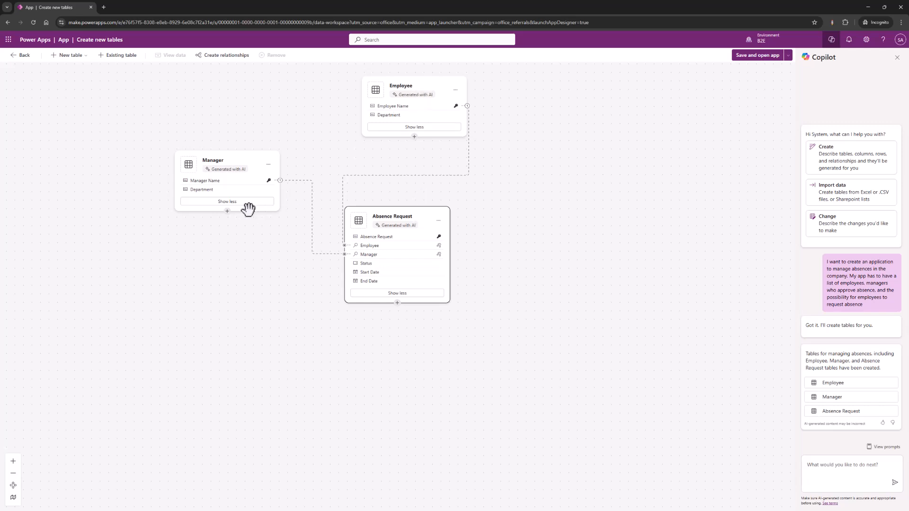
left_click_drag(228, 211, 413, 137)
- Add a Lookup column named Manager to the Employee table, with Manager as its related table
left_click(438, 86)
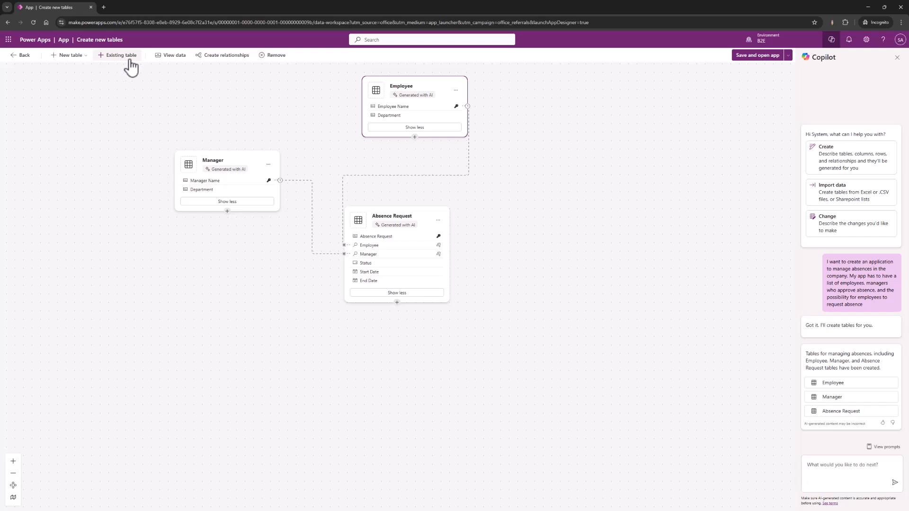
left_click(170, 58)
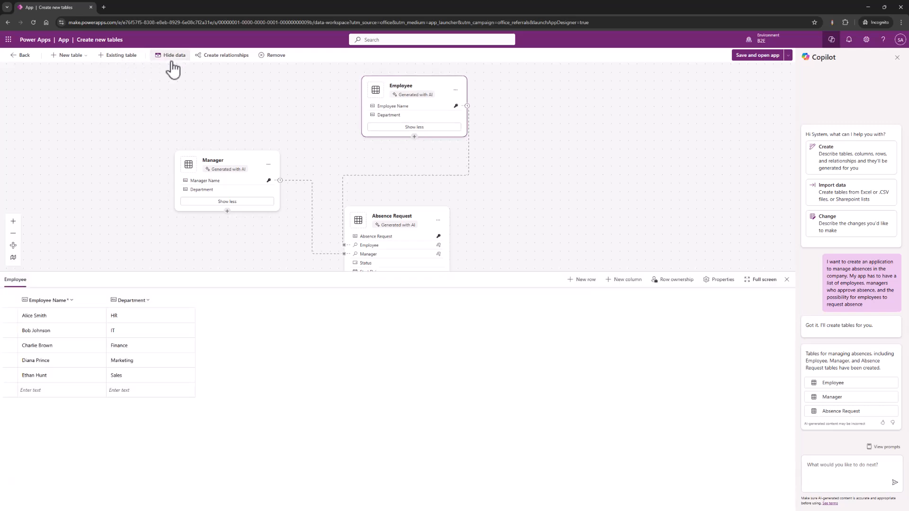
left_click(627, 285)
left_click(635, 359)
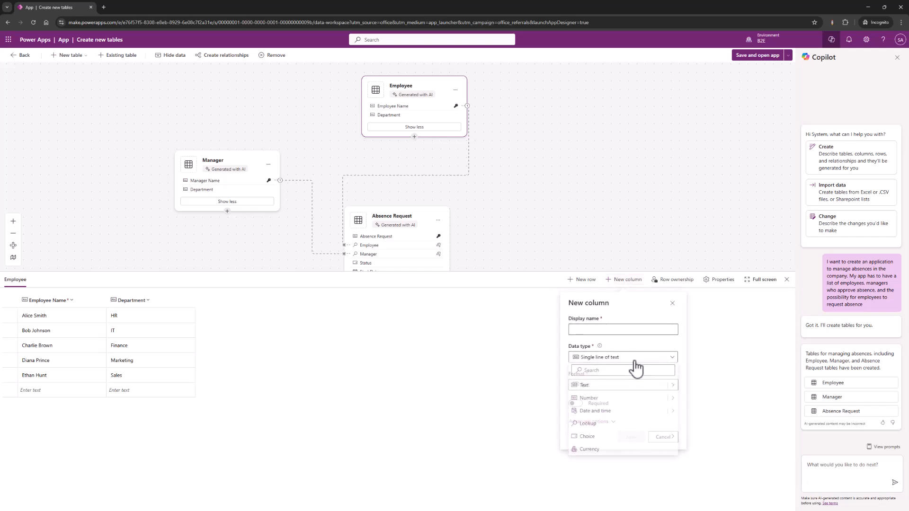
left_click(634, 425)
left_click(618, 406)
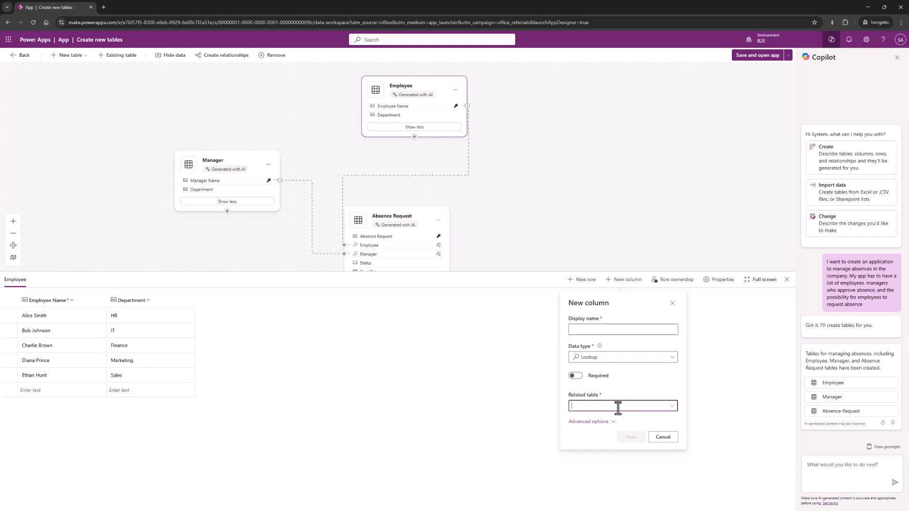
type("manag")
left_click(585, 419)
left_click(597, 329)
type("Manager")
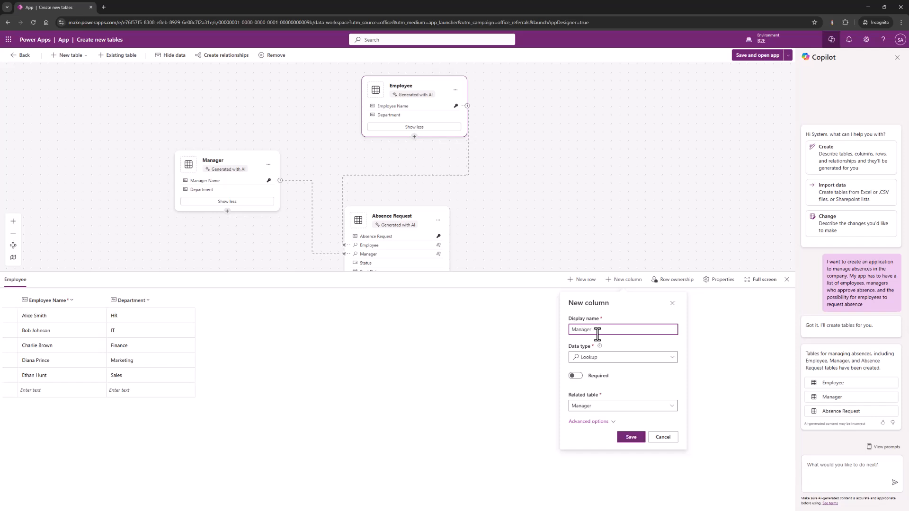
left_click(639, 440)
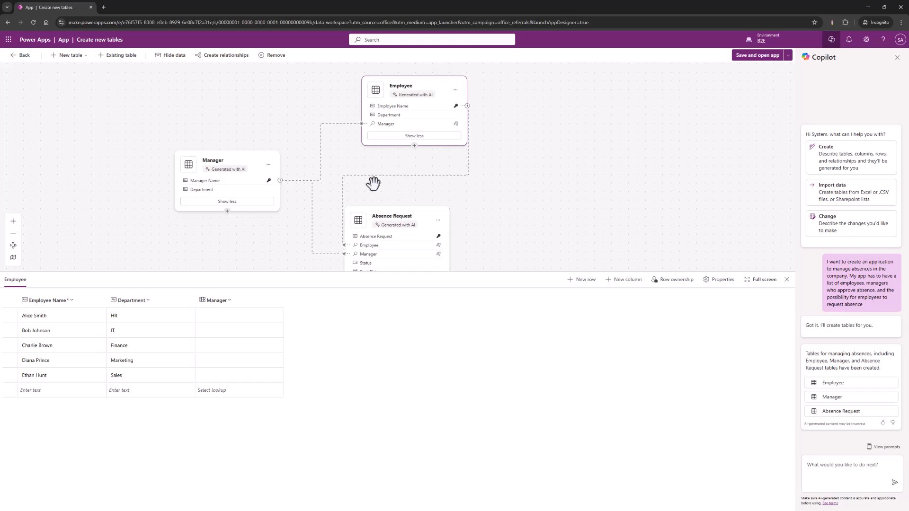
- Spread the tables apart on the canvas, moving Manager up and left, Employee right, and Absence Request further below Employee
left_click_drag(237, 156, 204, 130)
left_click_drag(406, 213, 456, 230)
left_click_drag(426, 81, 456, 85)
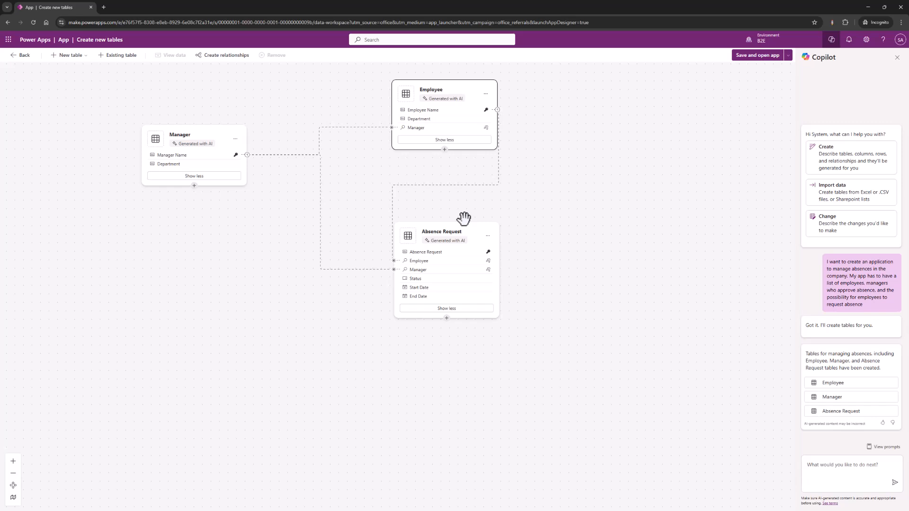
mouse_move(463, 231)
left_mouse_down()
mouse_move(473, 237)
mouse_move(460, 244)
left_mouse_up()
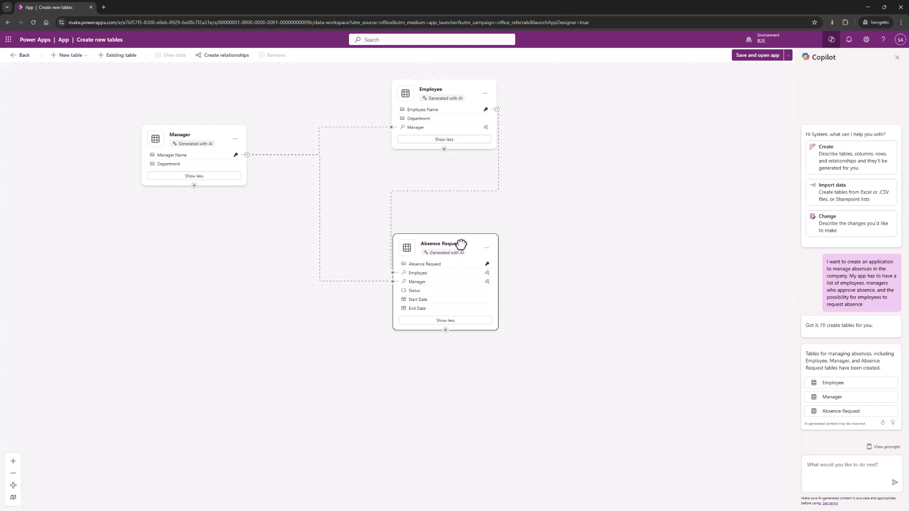
left_click_drag(461, 244, 460, 243)
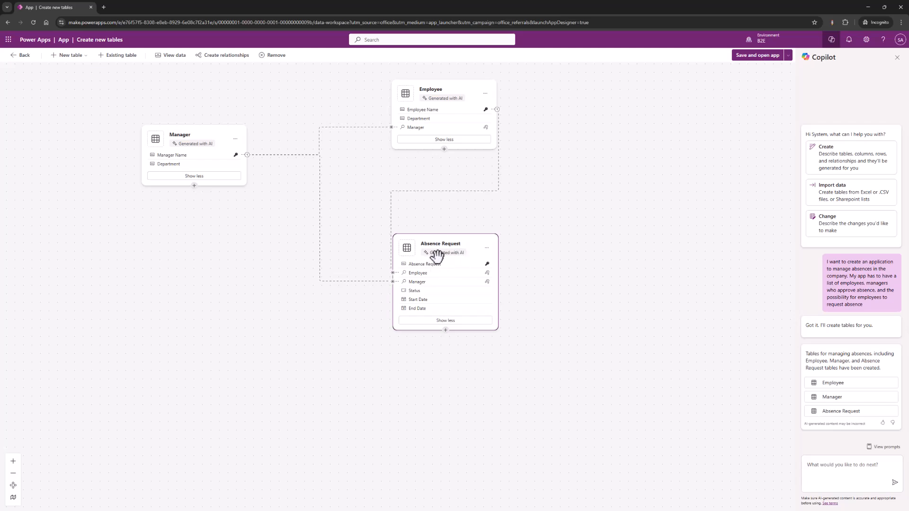
- Rearrange the canvas with Absence Request to the right of Employee and Employee raised between Manager and Absence Request
left_click(13, 461)
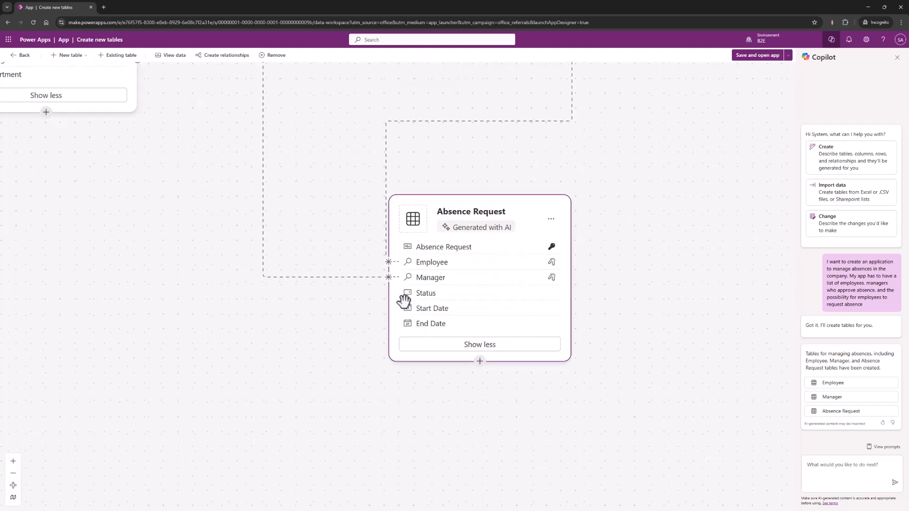
scroll(412, 298, "down", 3)
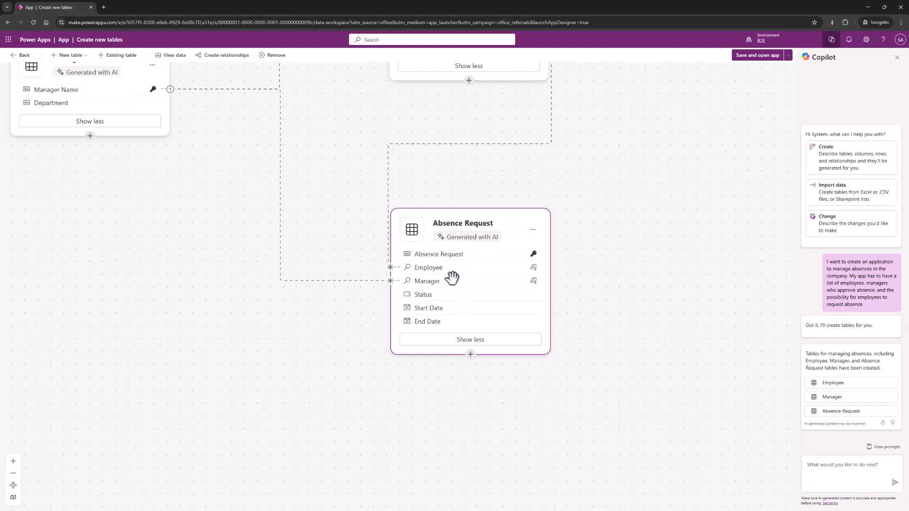
scroll(453, 278, "down", 2)
left_click_drag(357, 126, 358, 211)
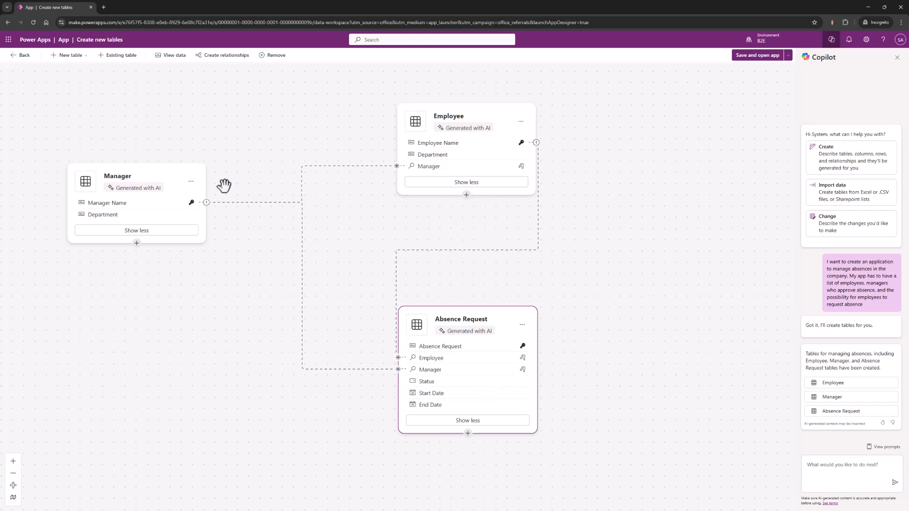
left_click_drag(179, 183, 184, 186)
left_click_drag(465, 305, 700, 135)
left_click_drag(463, 115, 417, 87)
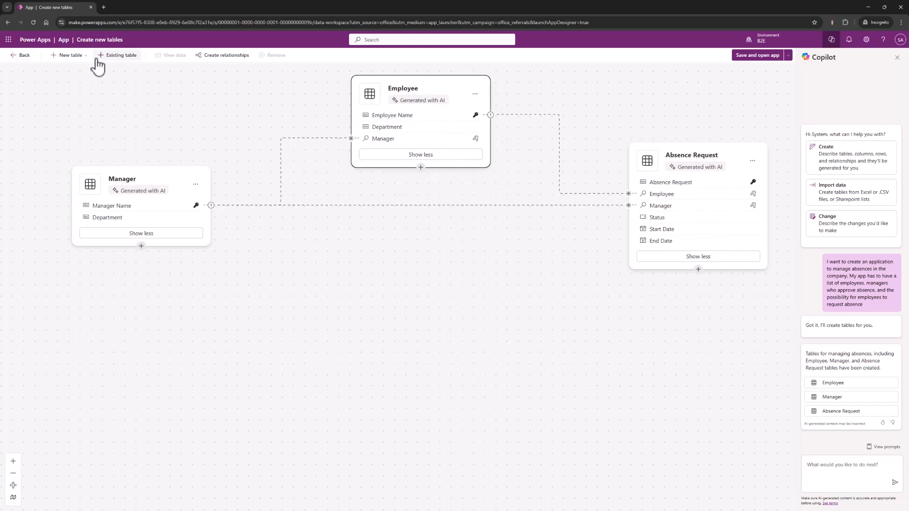
left_click(83, 57)
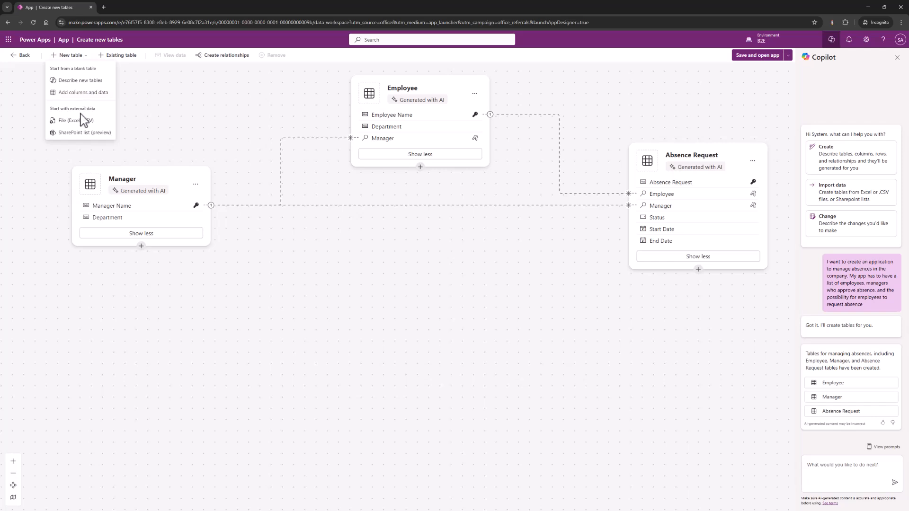
left_click(190, 88)
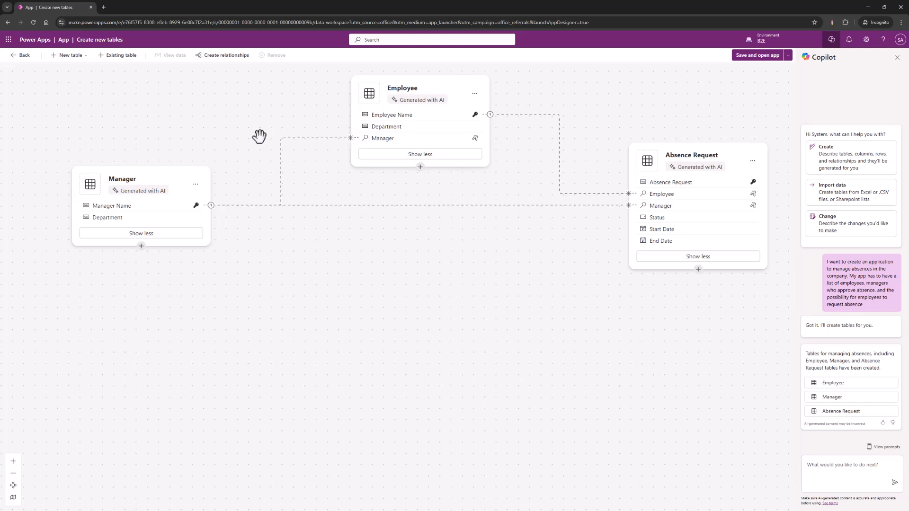
- Set the app type to Model-driven app, then save the tables and open the app
left_click(788, 56)
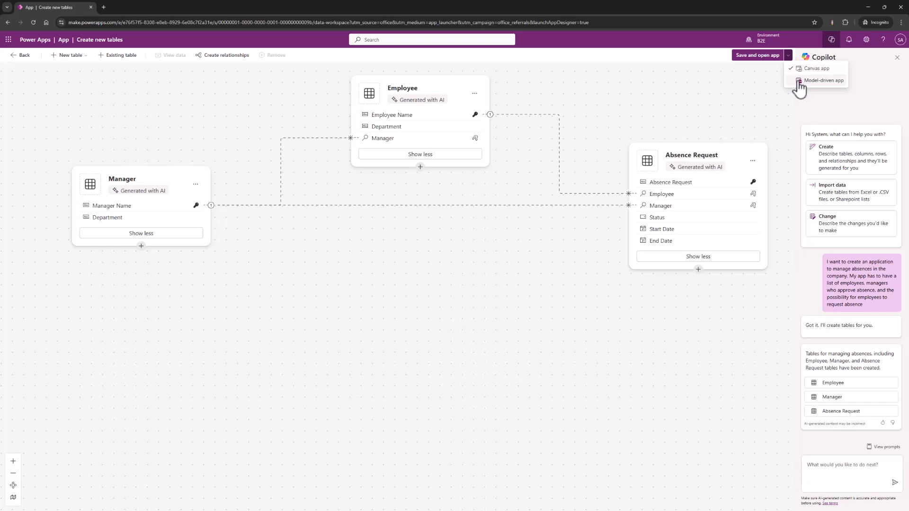
left_click(831, 85)
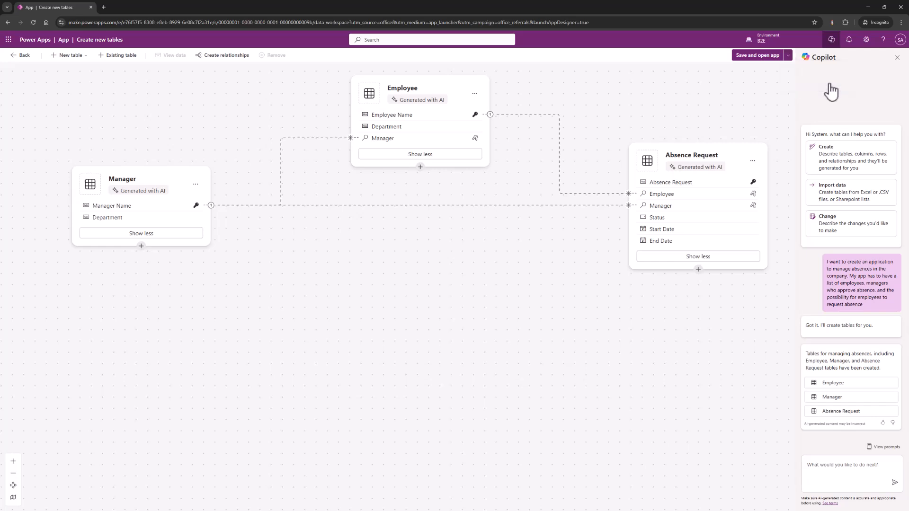
left_click(789, 56)
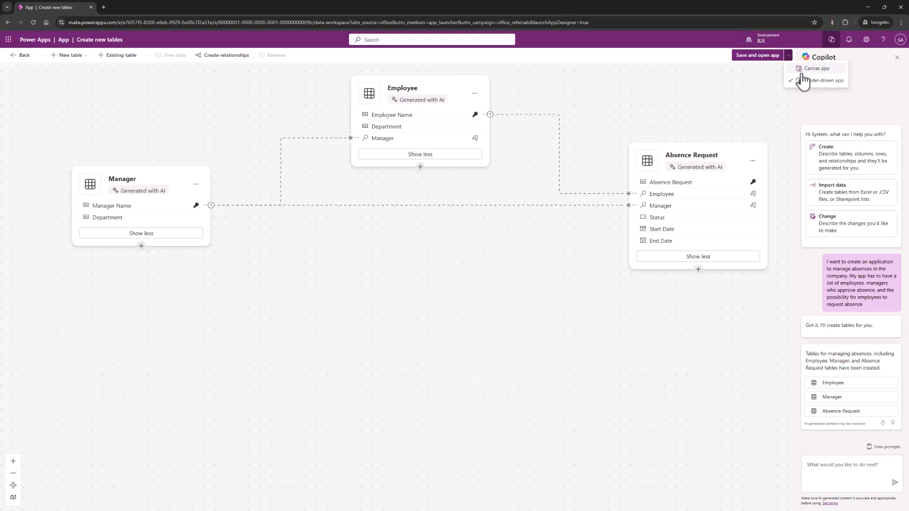
left_click(758, 56)
left_click(408, 282)
left_click(462, 299)
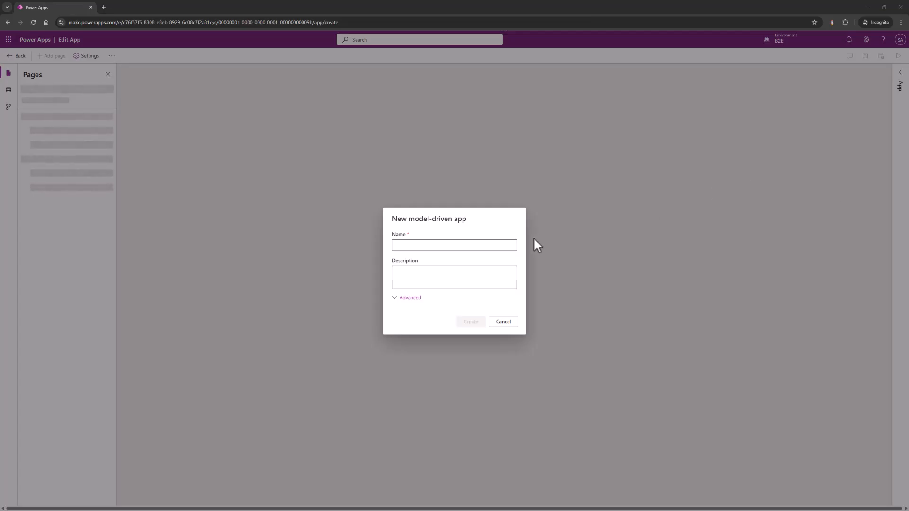
- Create the new model-driven app with the name Absence Request App and no description
left_click(475, 248)
left_click(426, 248)
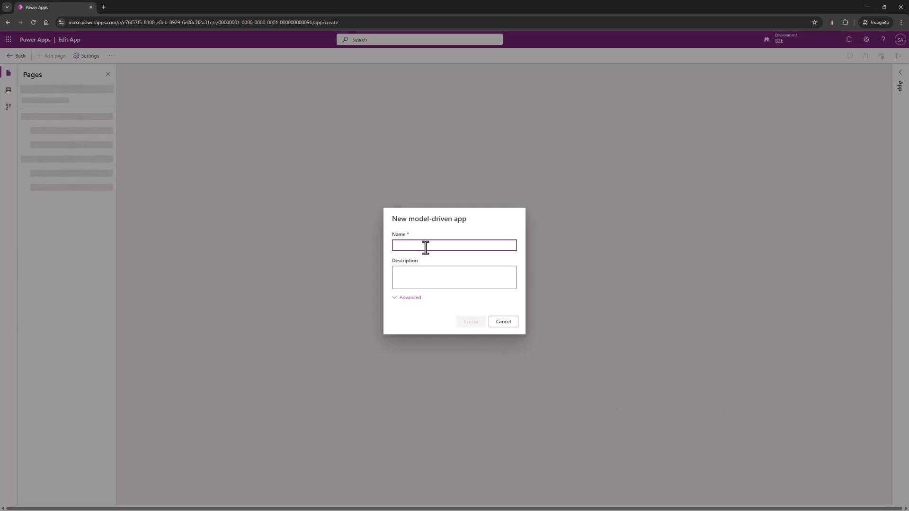
type("Absence Request App")
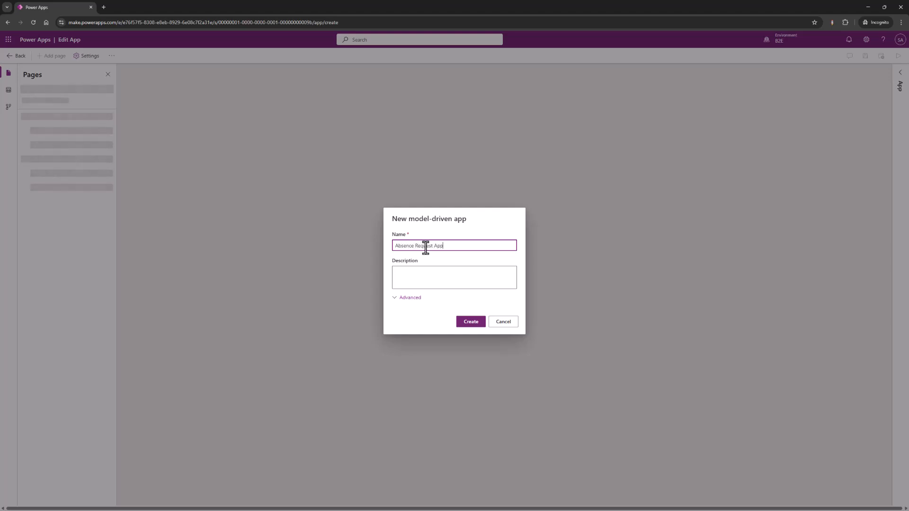
left_click(417, 272)
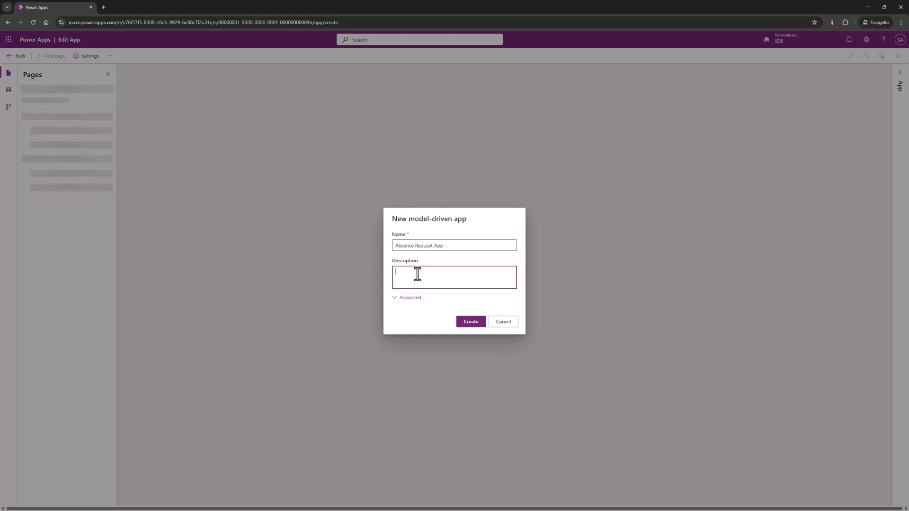
left_click(471, 322)
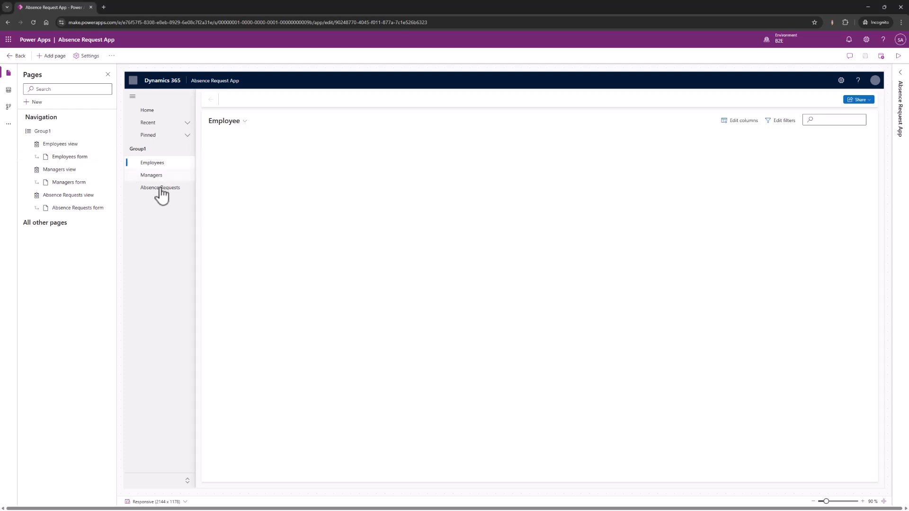
- Examine the Managers and Absence Requests views in the app preview, including the Absence Request view choices
left_click(159, 175)
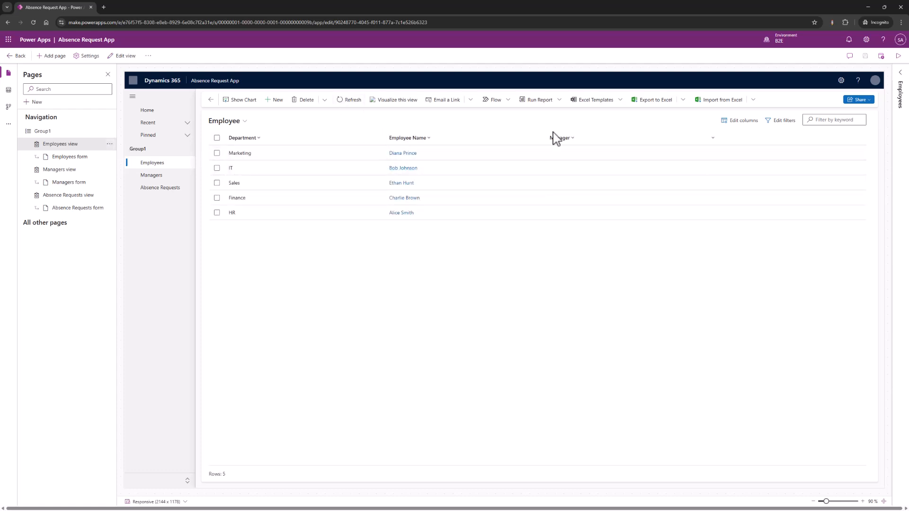
left_click(152, 175)
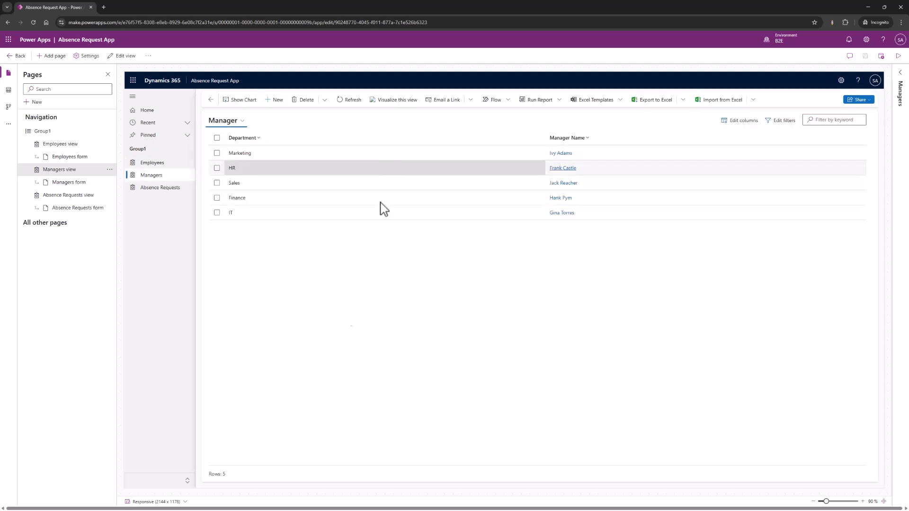
left_click(168, 189)
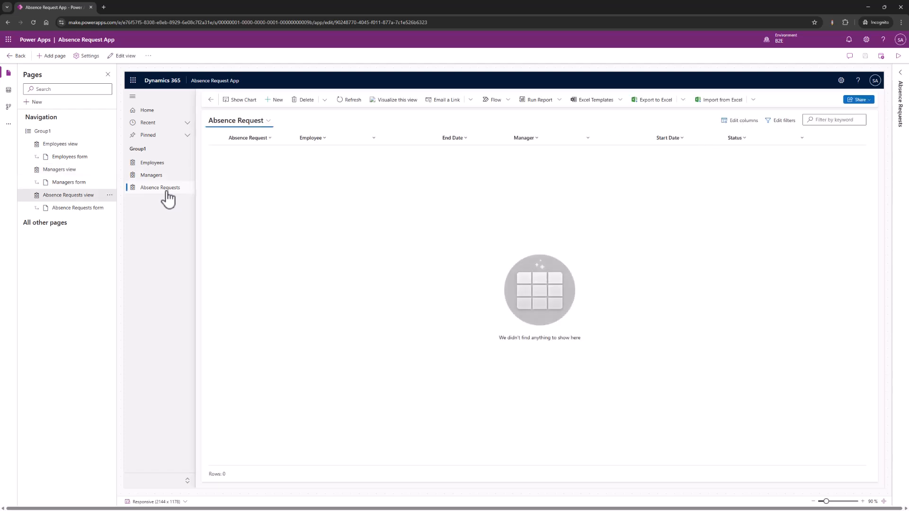
left_click(269, 122)
left_click(246, 161)
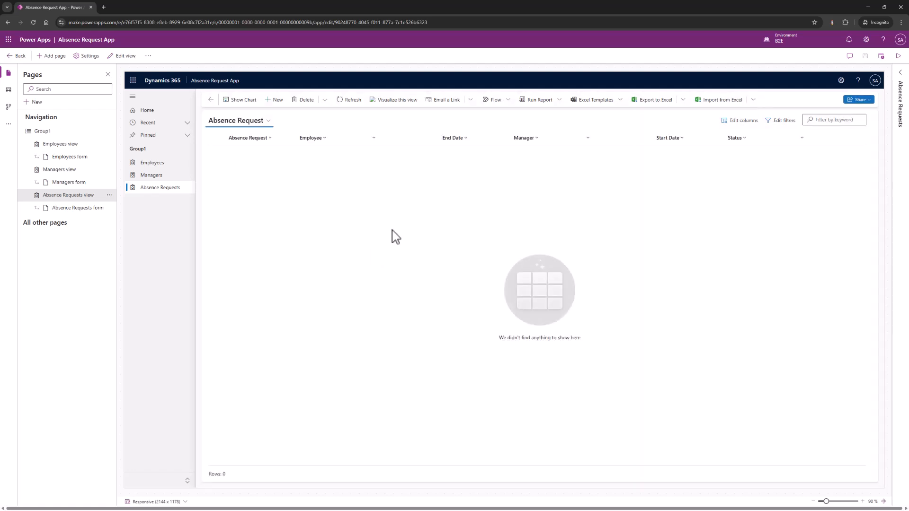
- Open the Marketing manager's record from the Managers view and open the Managers form for editing
left_click(149, 176)
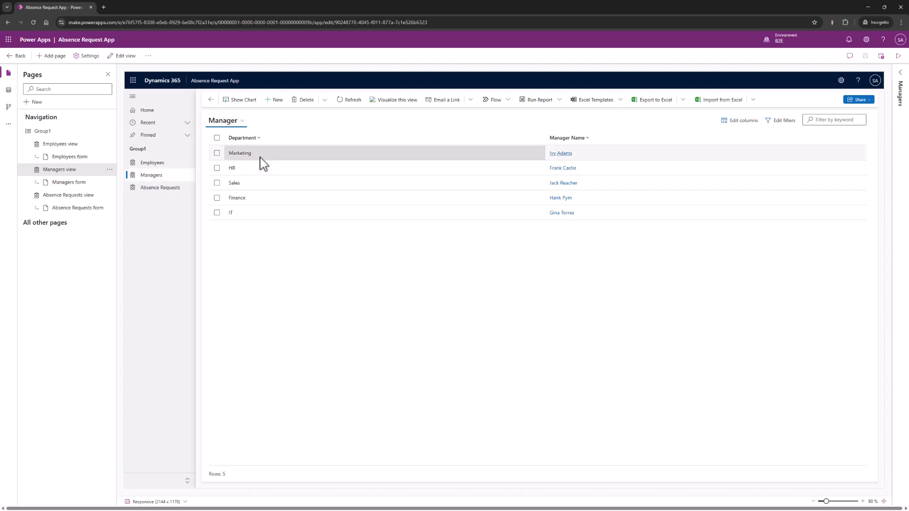
left_click(244, 157)
double_click(279, 157)
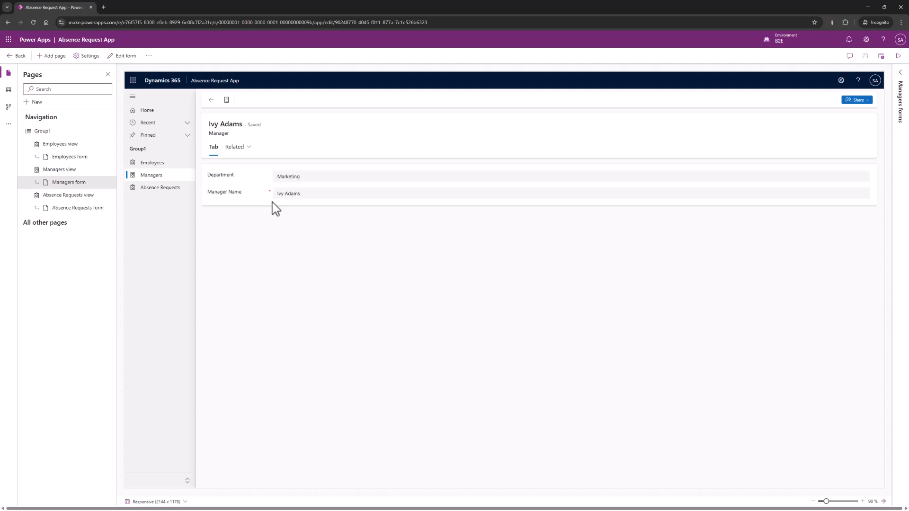
mouse_move(111, 187)
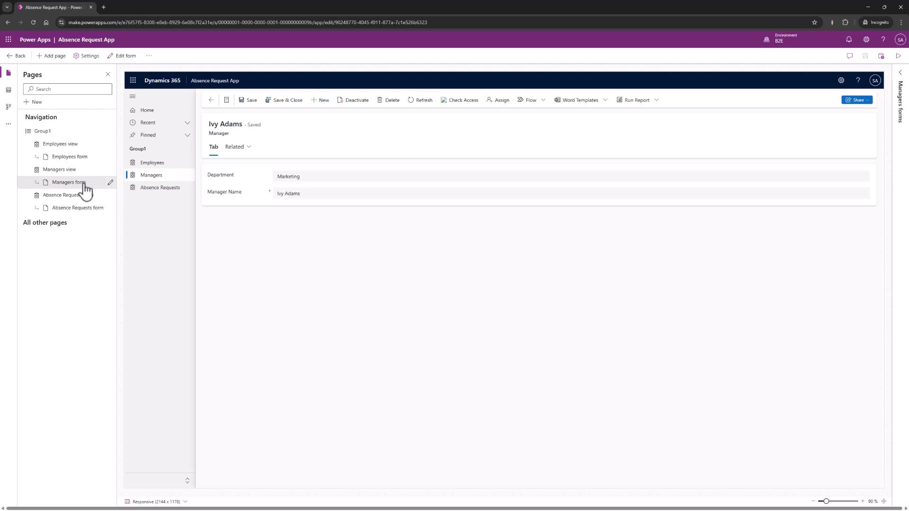
left_click(110, 183)
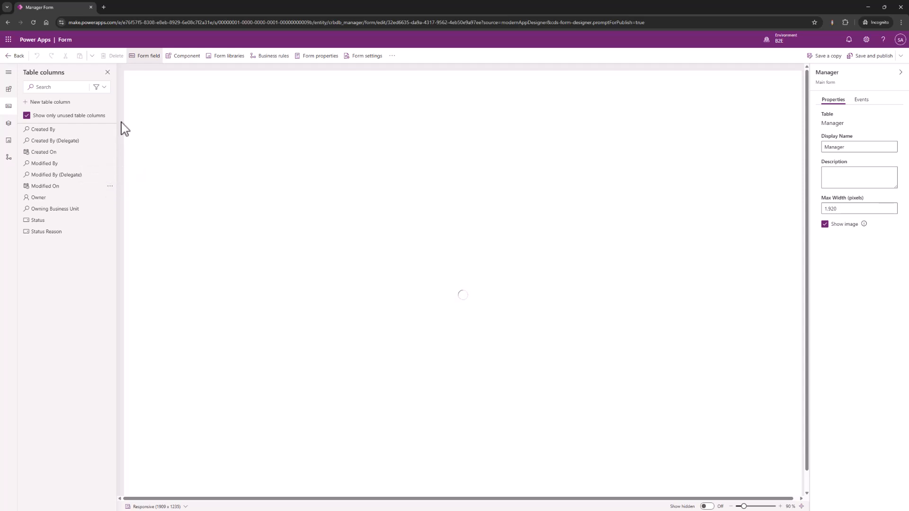
- Create a new column named Email in the Manager table as single line text with the Email format
left_click(62, 108)
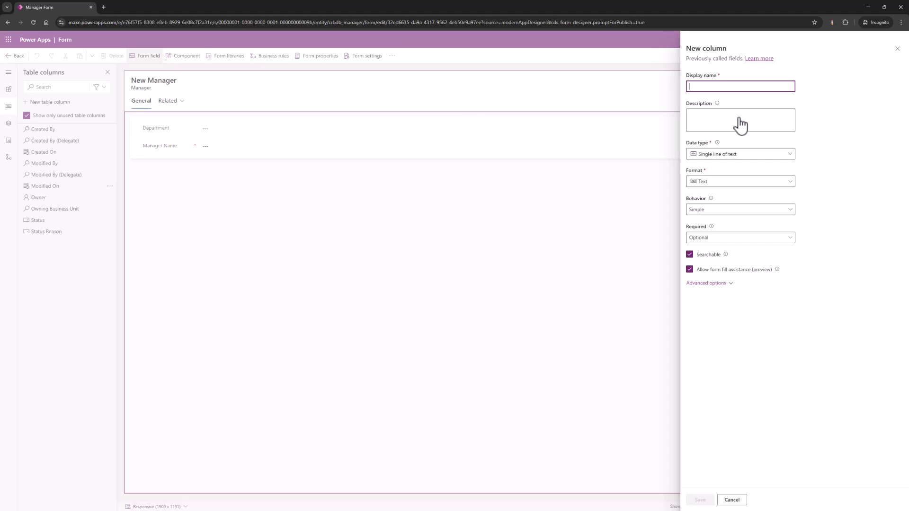
type("Email")
left_click(745, 157)
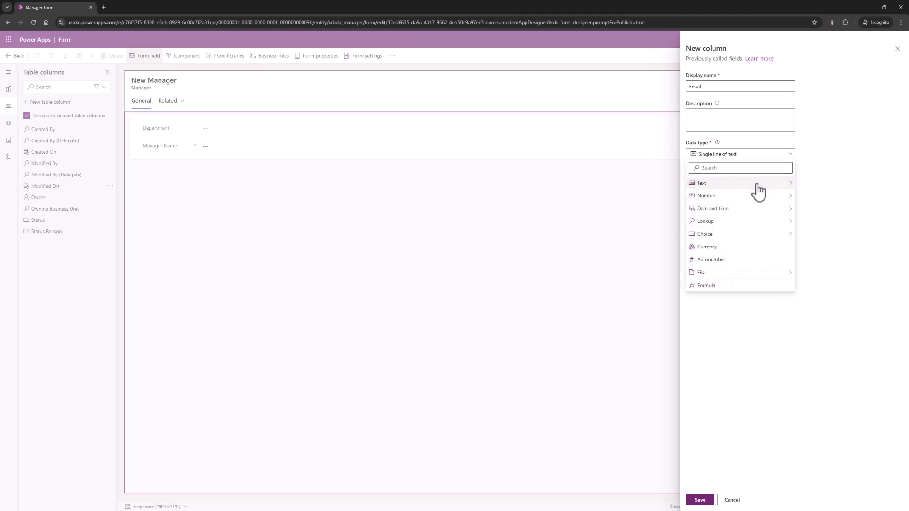
mouse_move(788, 182)
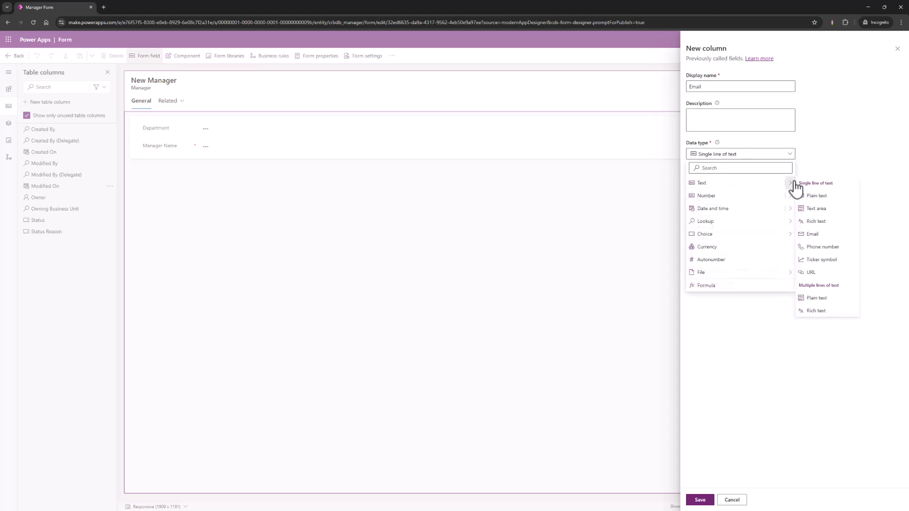
left_click(842, 235)
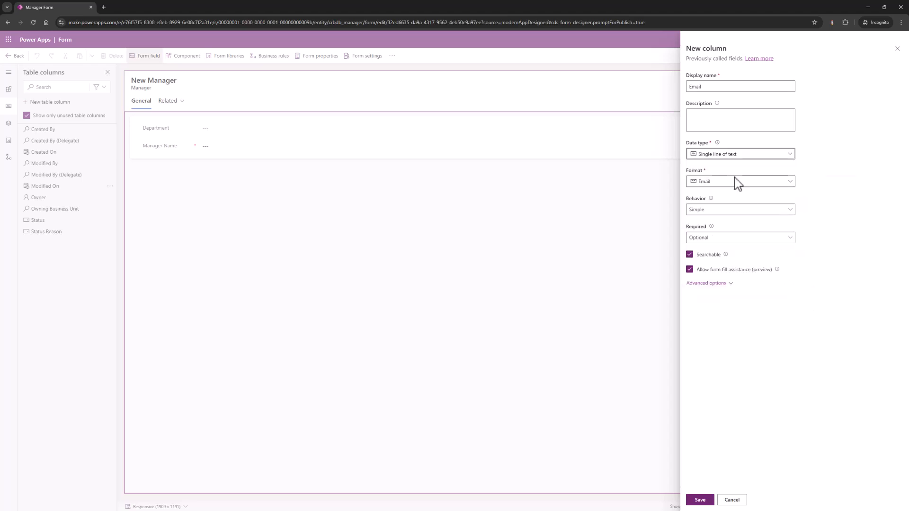
left_click(700, 500)
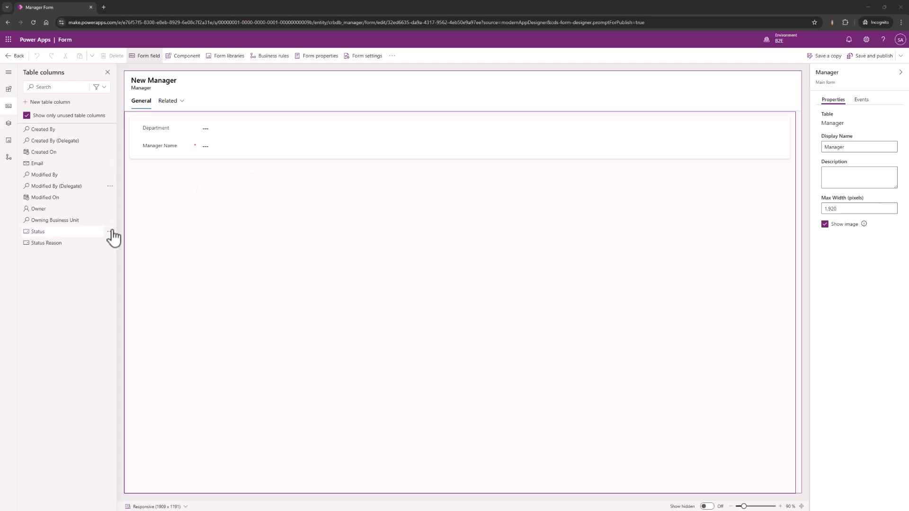
- Add the Email column to the Manager form directly below Manager Name
left_click_drag(42, 164, 168, 133)
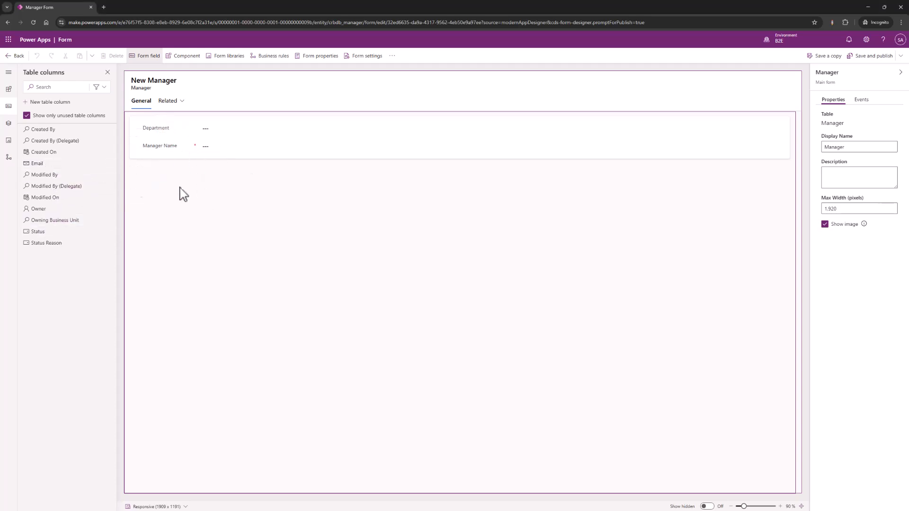
left_click_drag(41, 164, 171, 143)
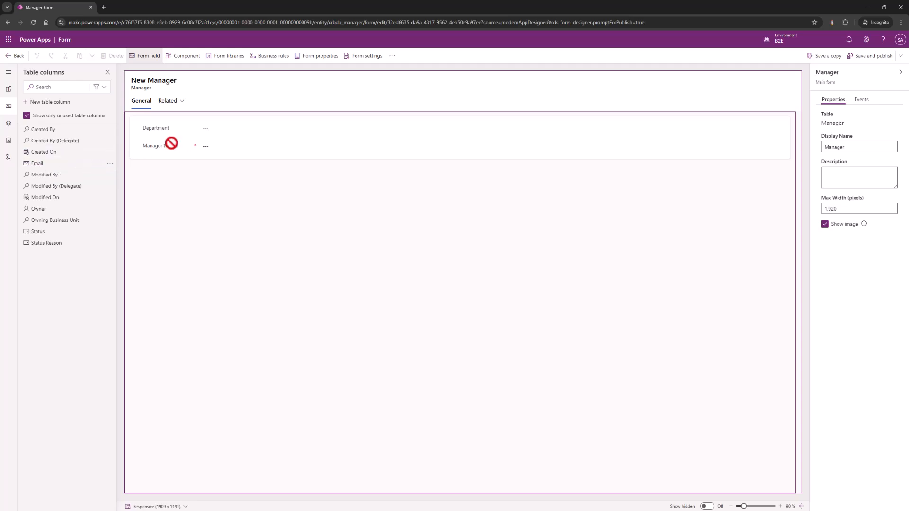
left_click(29, 166)
left_click(169, 160)
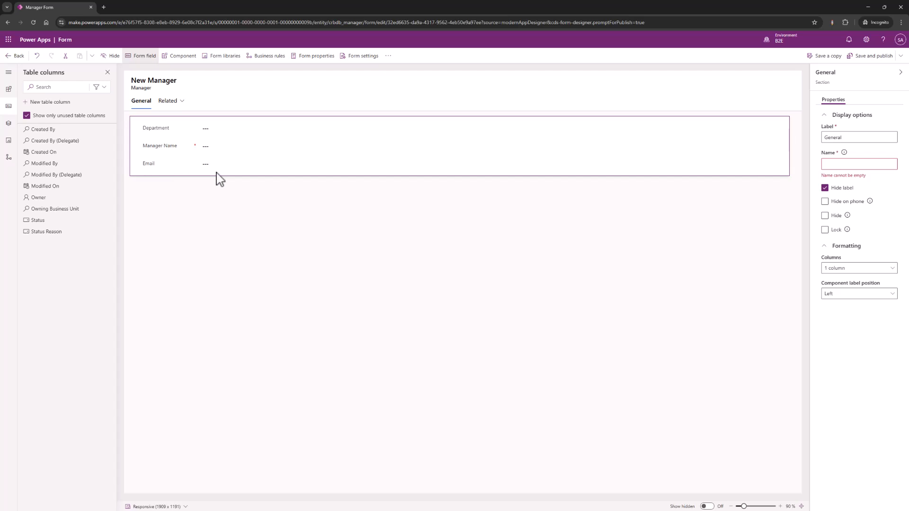
left_click(611, 268)
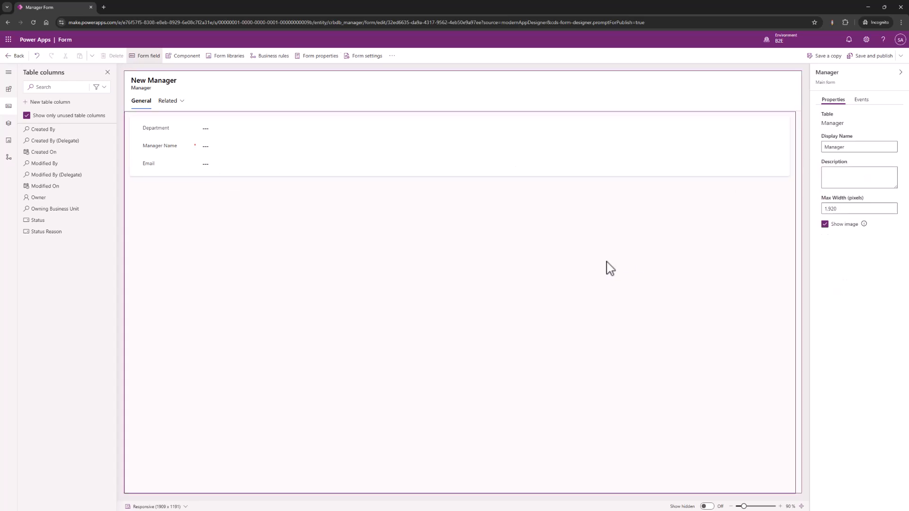
- Save and publish the Manager form, overwriting the other saved changes, and return to the app designer
left_click(872, 66)
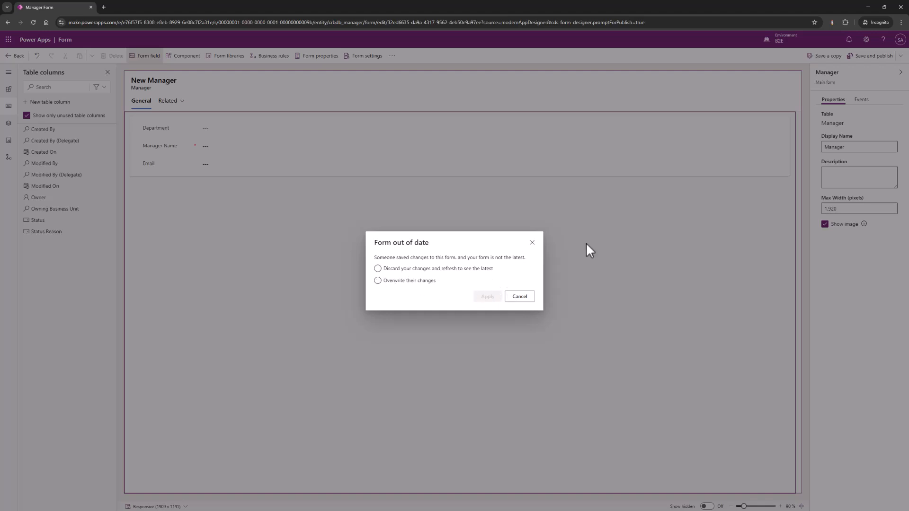
left_click(390, 281)
left_click(491, 299)
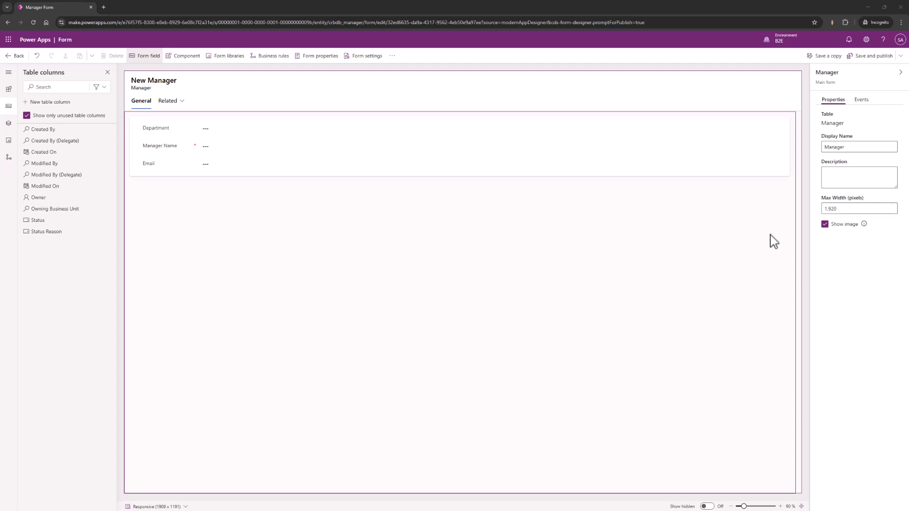
left_click(15, 56)
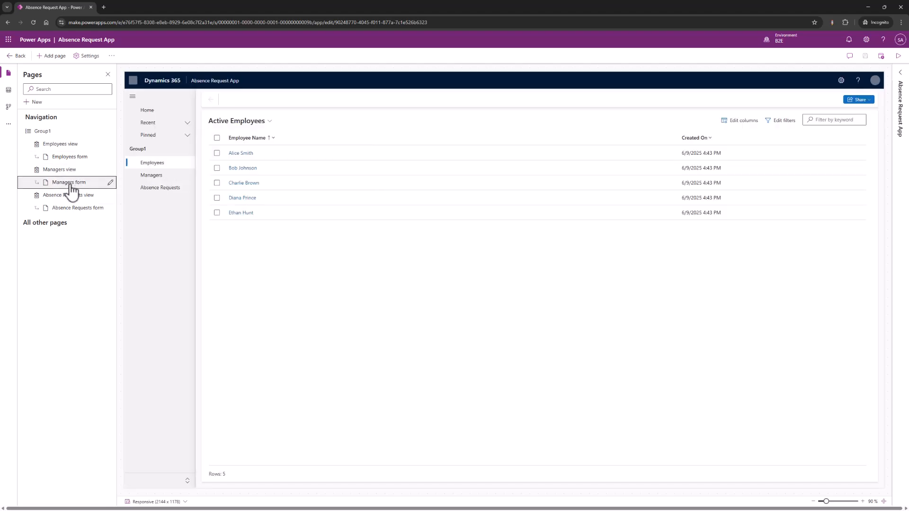
- Check the Managers form, the HR manager's record and the first employee's record in the app preview for their fields
left_click(71, 184)
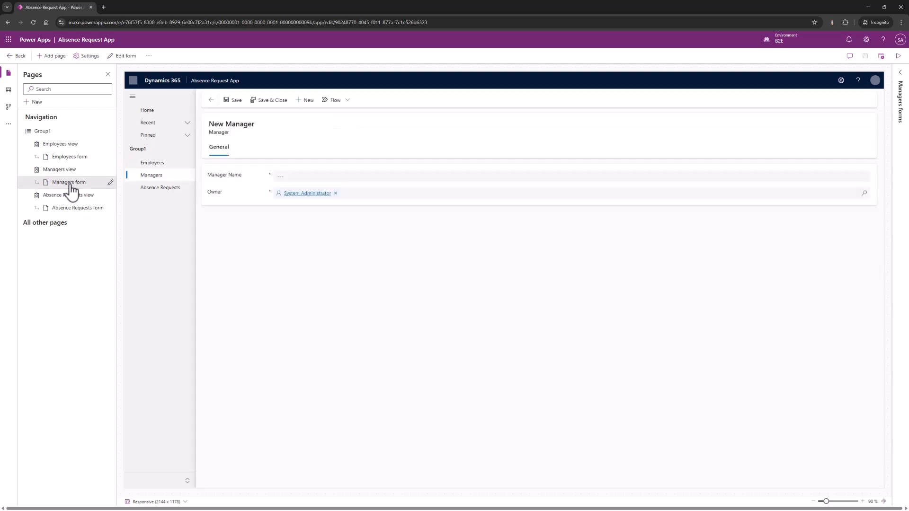
left_click(156, 179)
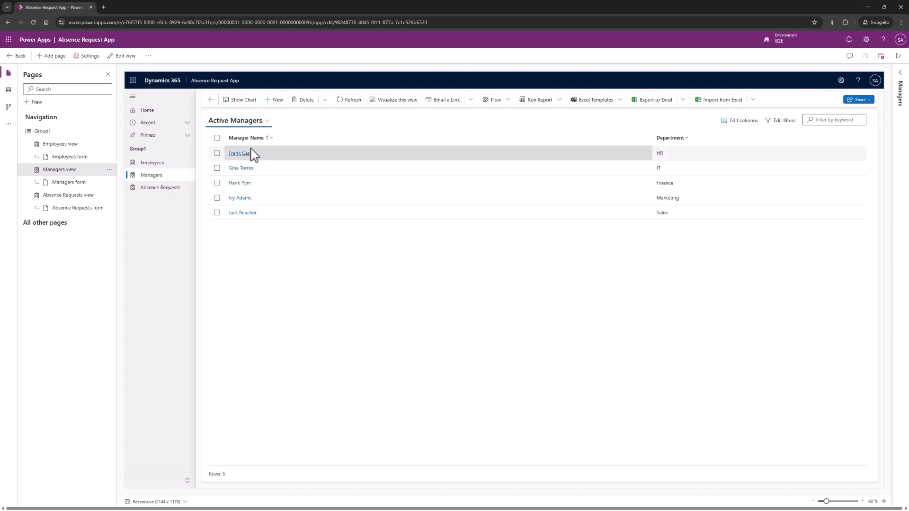
left_click(240, 154)
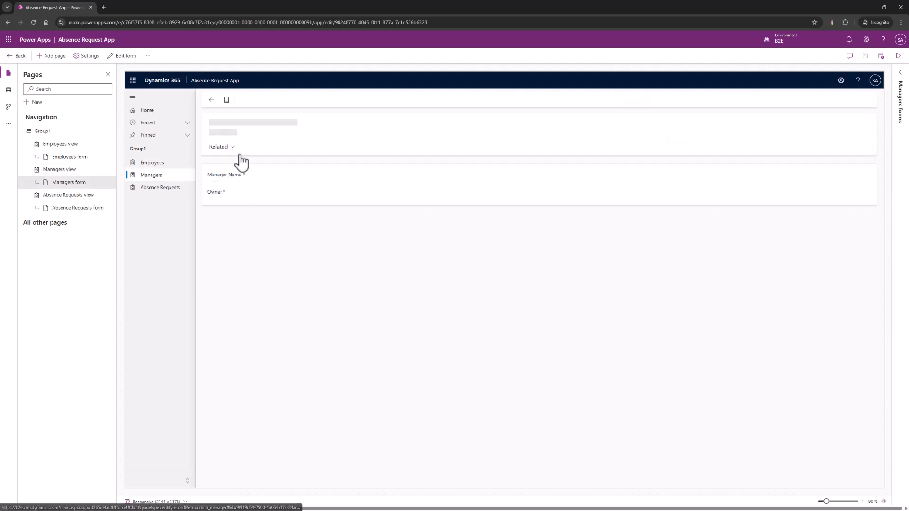
left_click(157, 164)
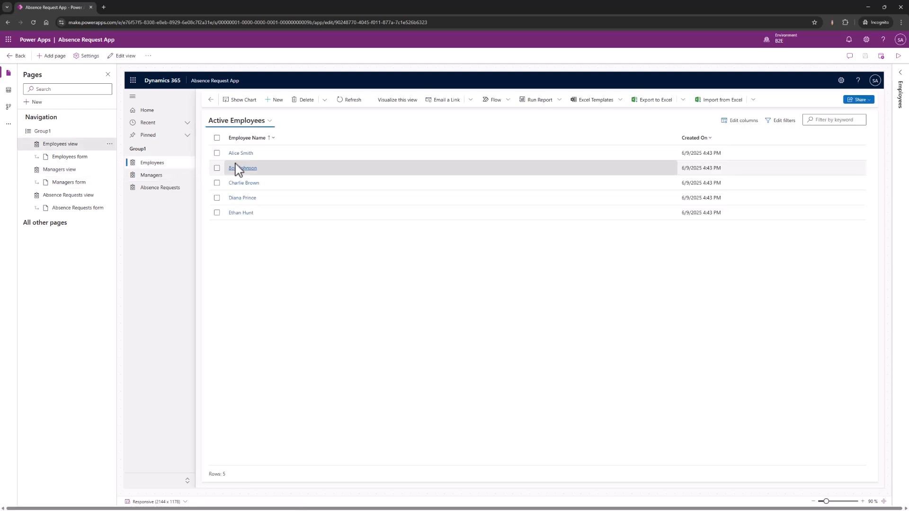
left_click(241, 154)
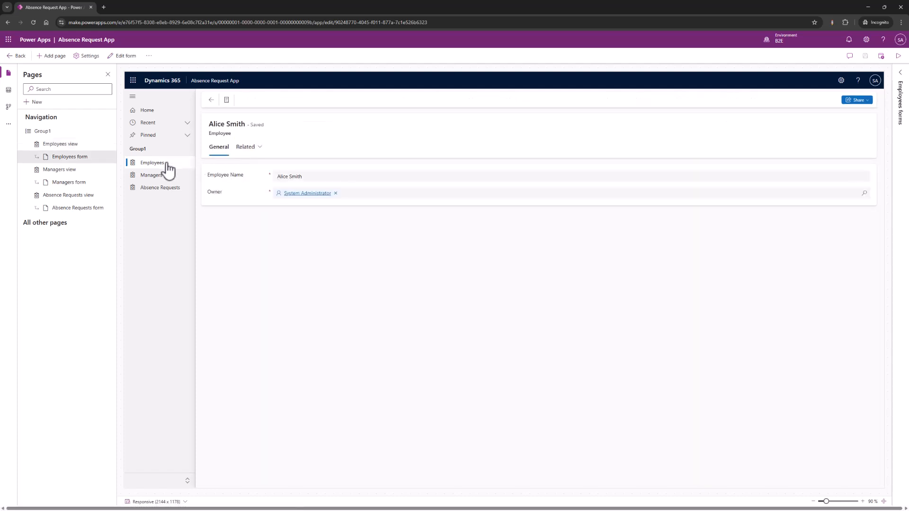
left_click(161, 175)
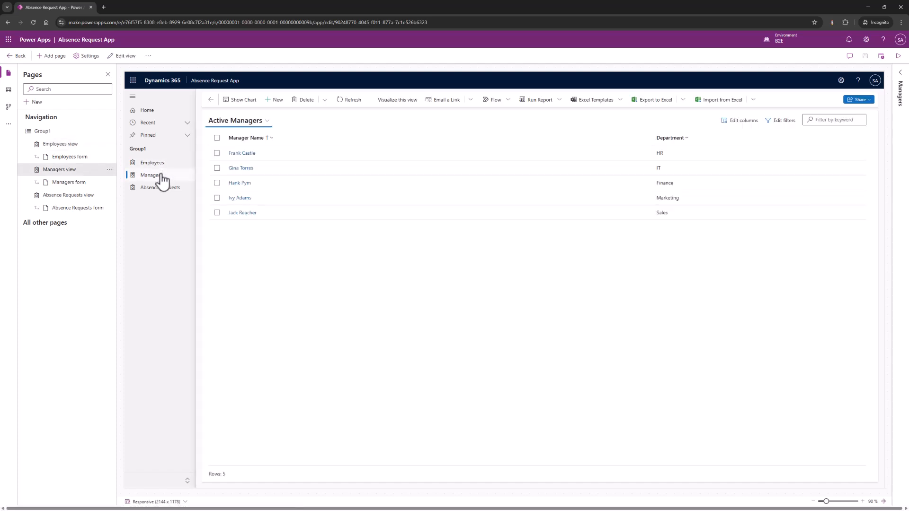
left_click(244, 155)
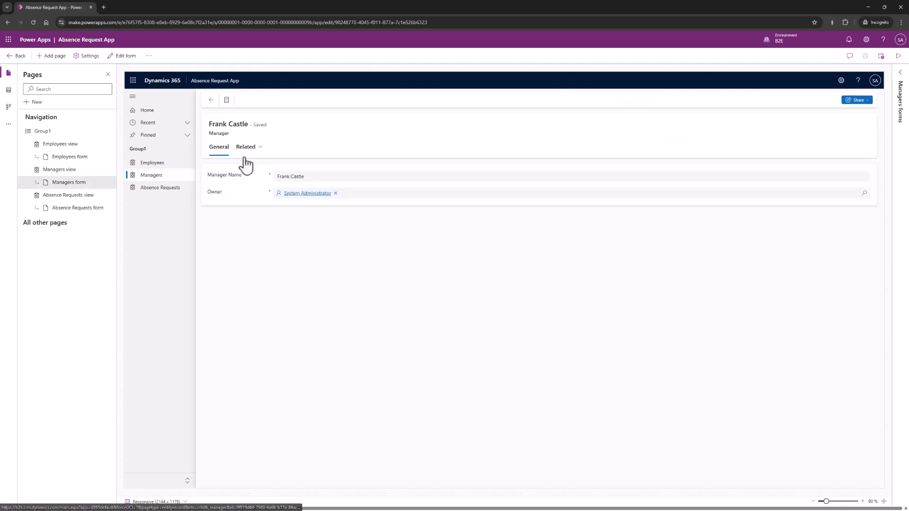
mouse_move(78, 181)
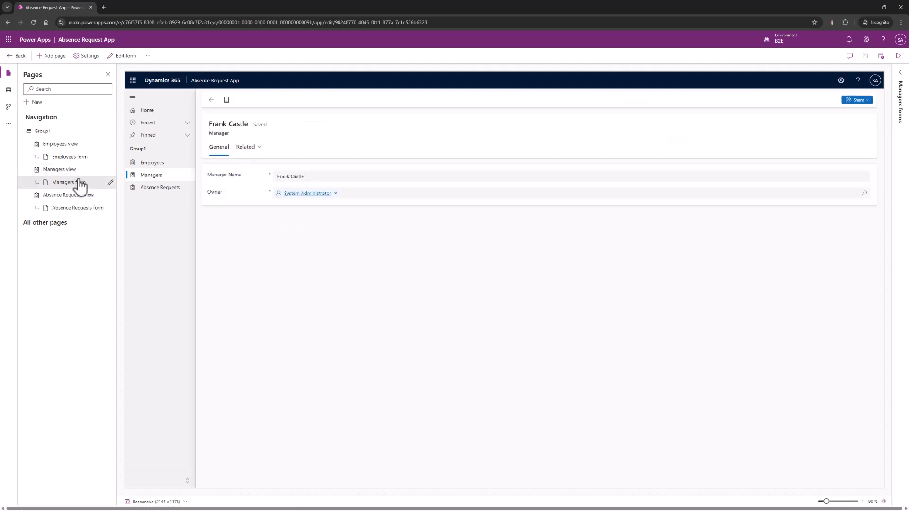
- Publish the changes, then open the HR manager's record and activate its Email field
left_click(877, 56)
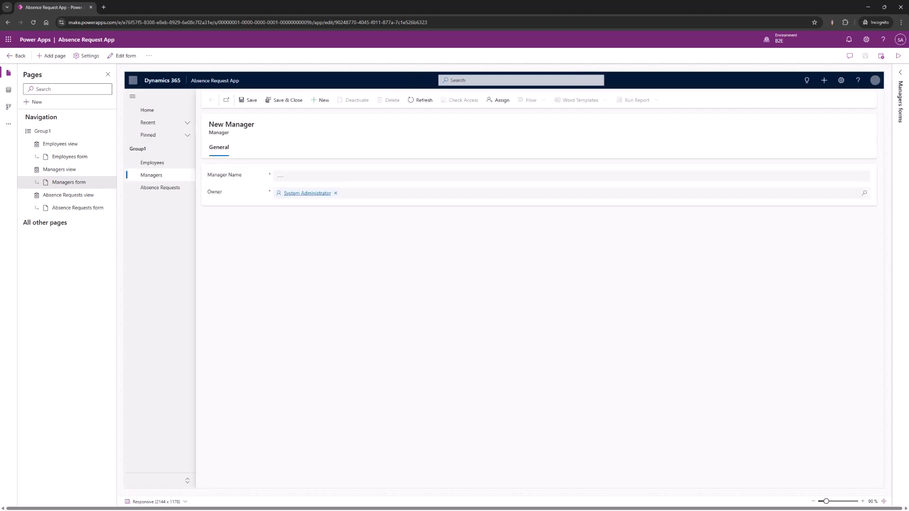
left_click(244, 153)
left_click(281, 194)
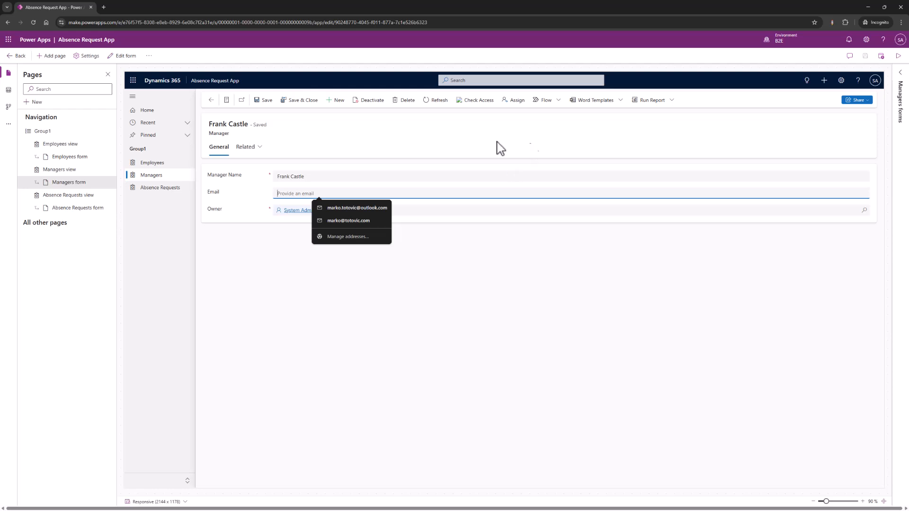
- Add the Email column between Manager Name and Department in the Active Managers view, then save and publish the view
left_click(73, 172)
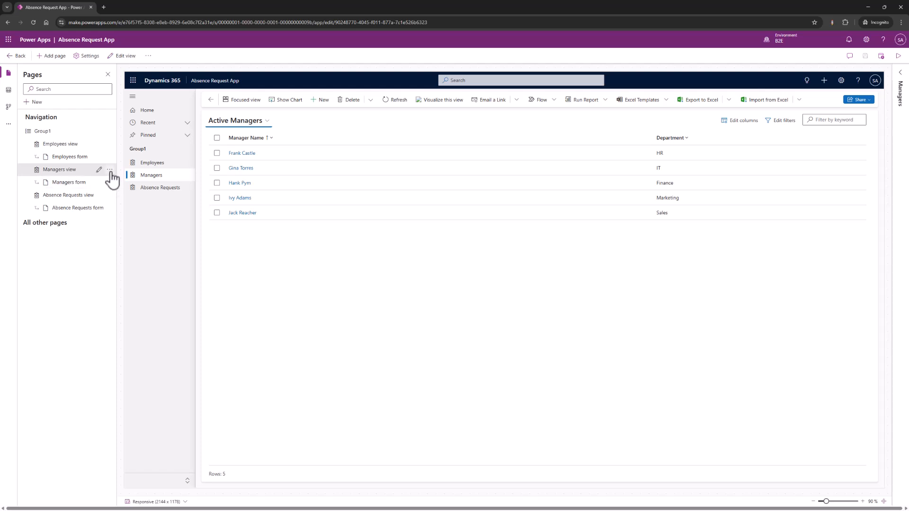
left_click(99, 170)
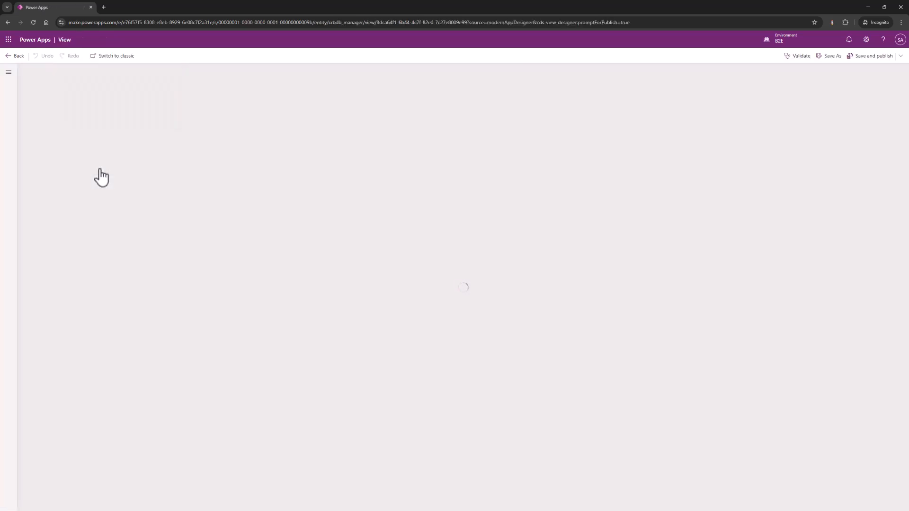
left_click_drag(97, 169, 223, 78)
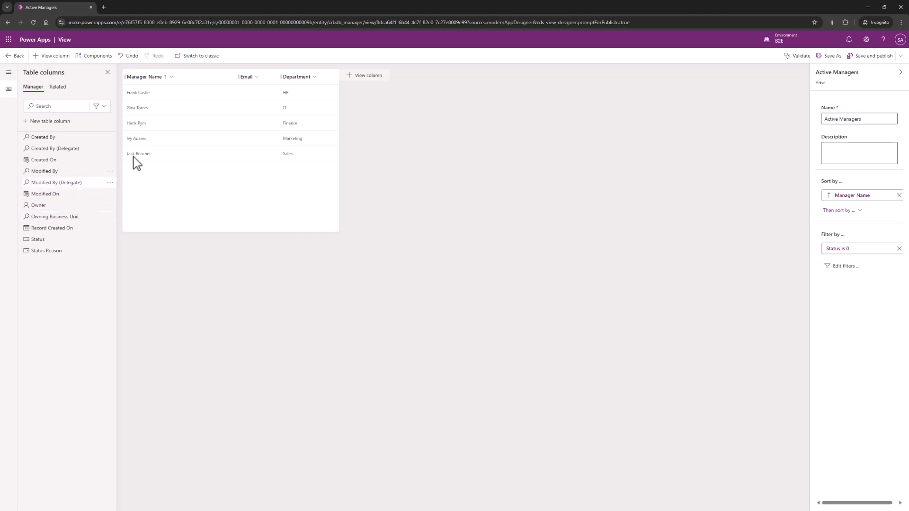
left_click(872, 60)
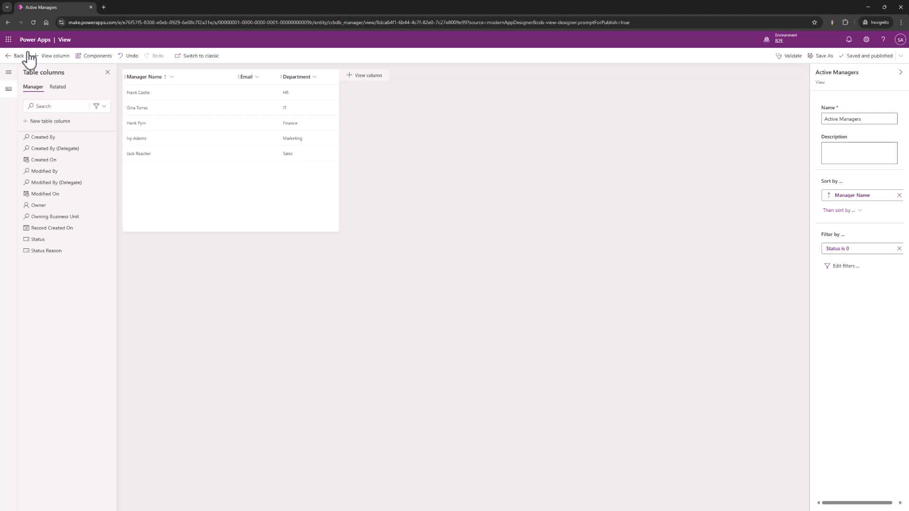
left_click(23, 56)
left_click(19, 56)
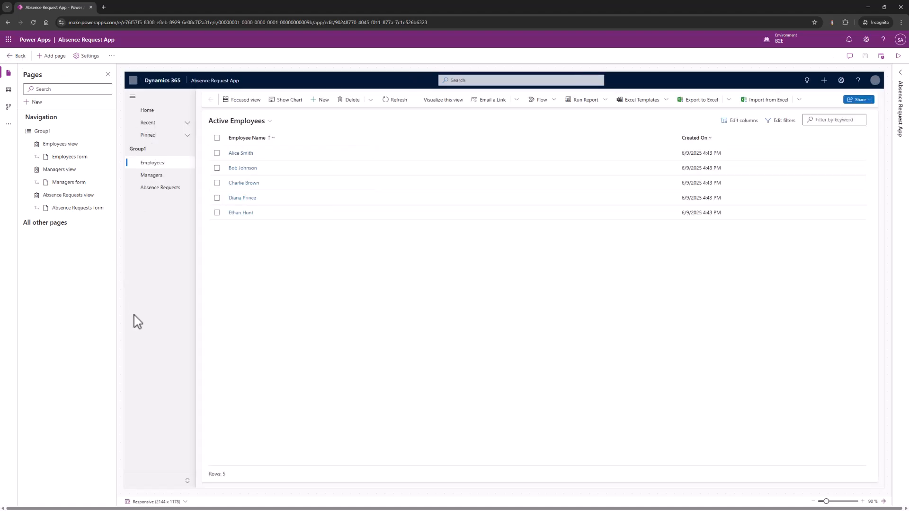
- Rename the navigation group Group1 to Absence
left_click(44, 134)
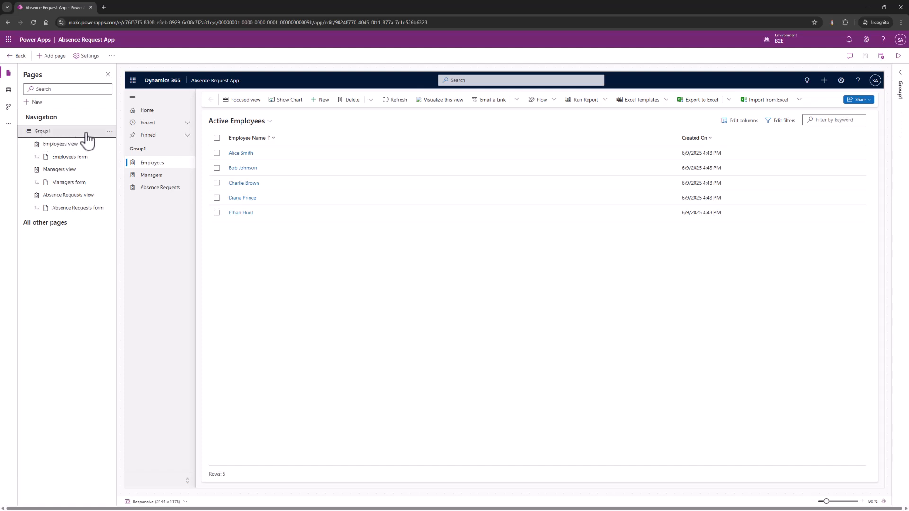
left_click(109, 132)
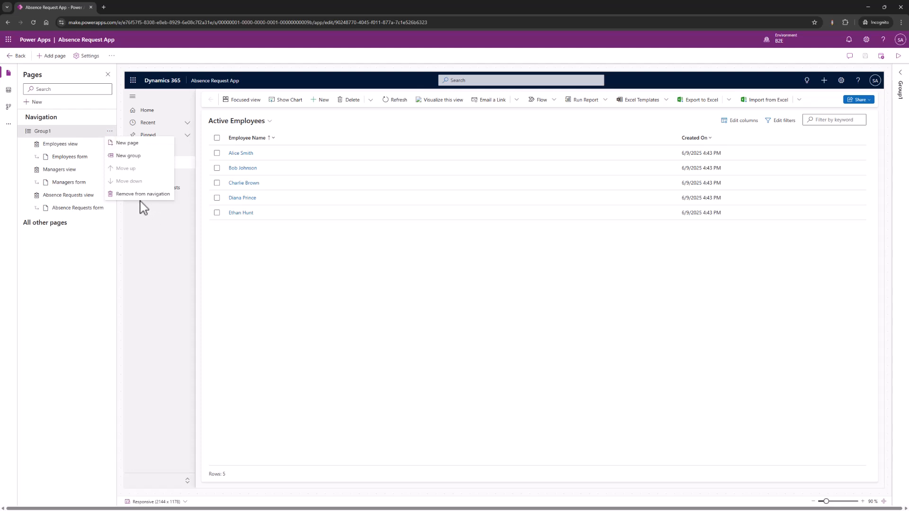
left_click(49, 135)
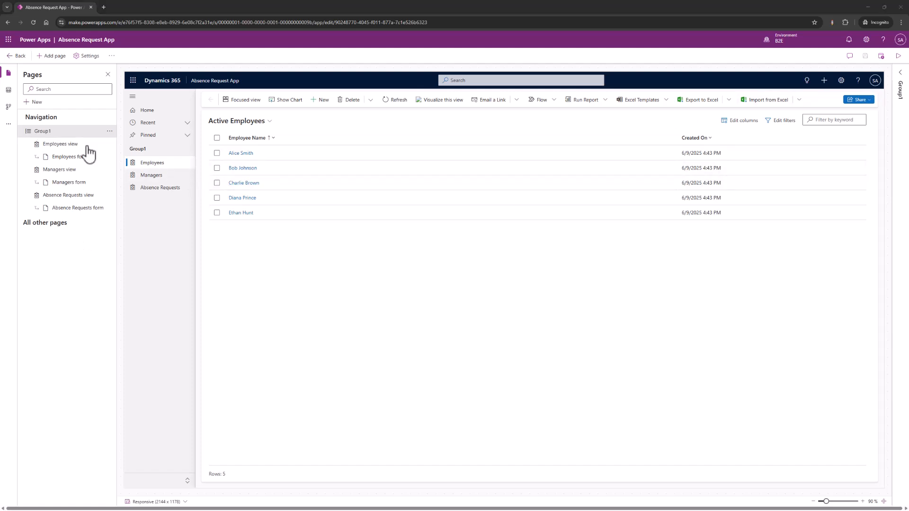
left_click(41, 133)
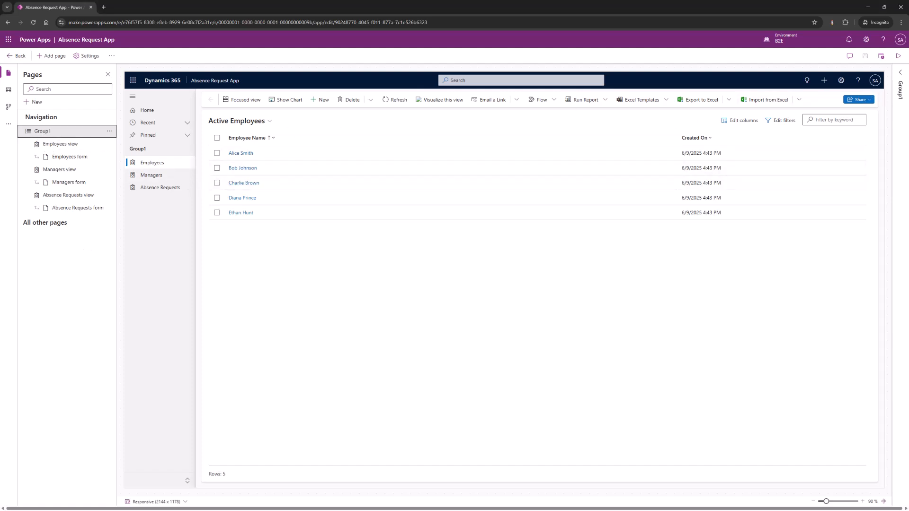
left_click(899, 74)
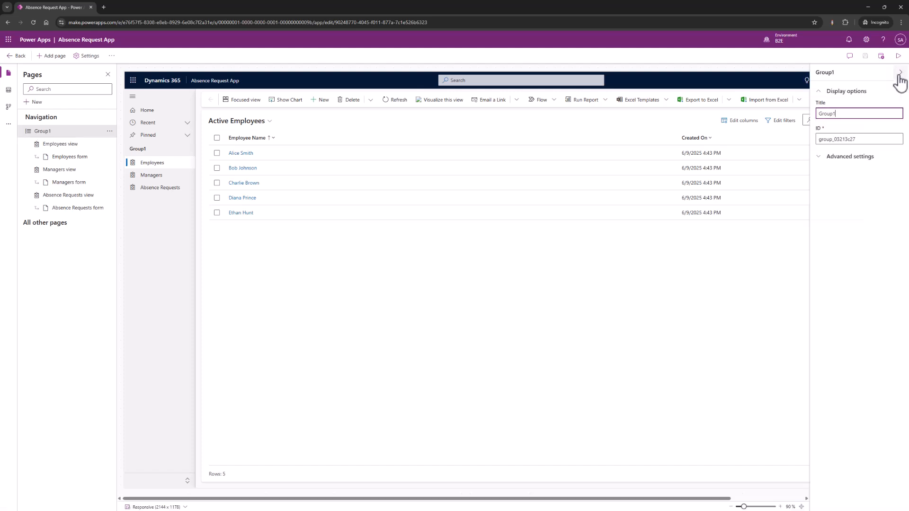
double_click(866, 118)
type("Absence")
left_click(900, 72)
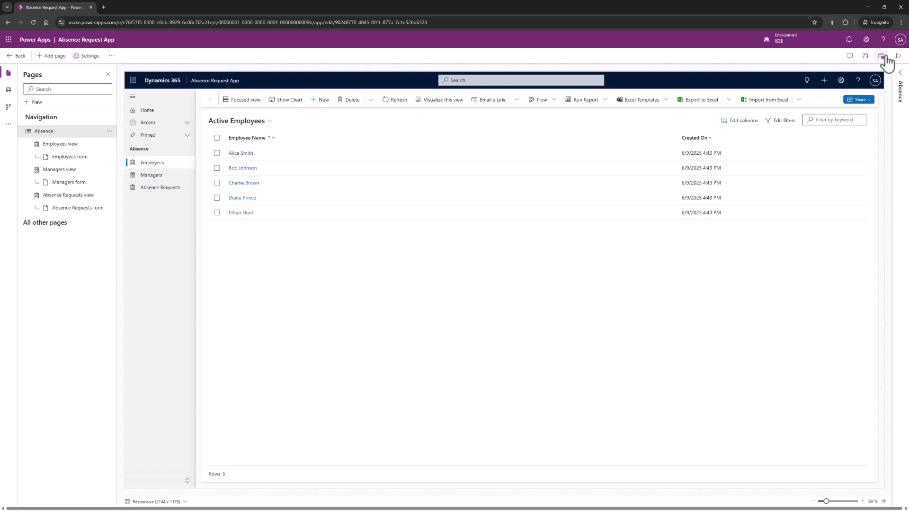
- Check the Managers view's columns and the HR manager's record for the Email field
left_click(151, 176)
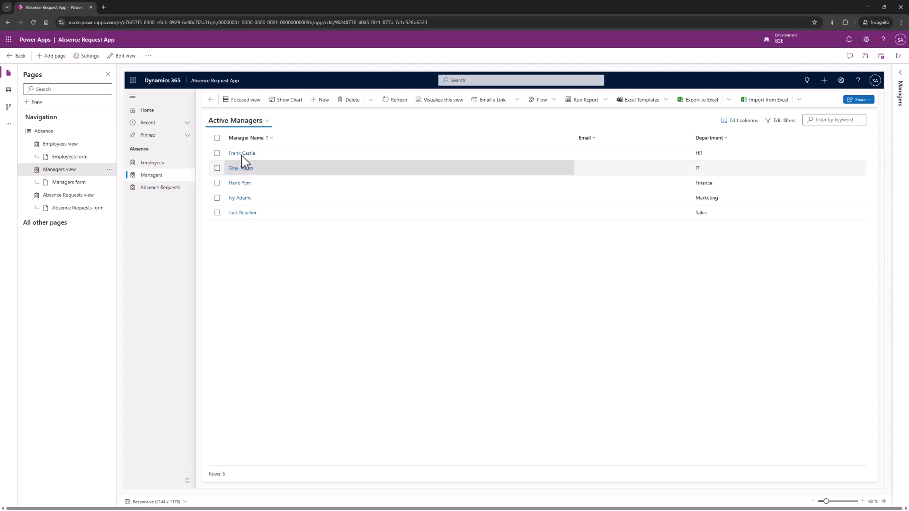
left_click(246, 154)
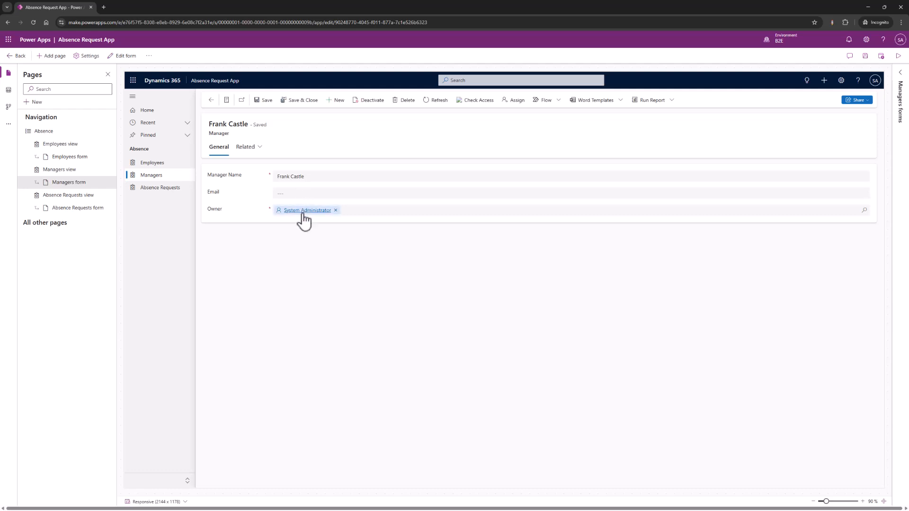
- Save and publish the Absence Request App, then leave the app designer
left_click(151, 165)
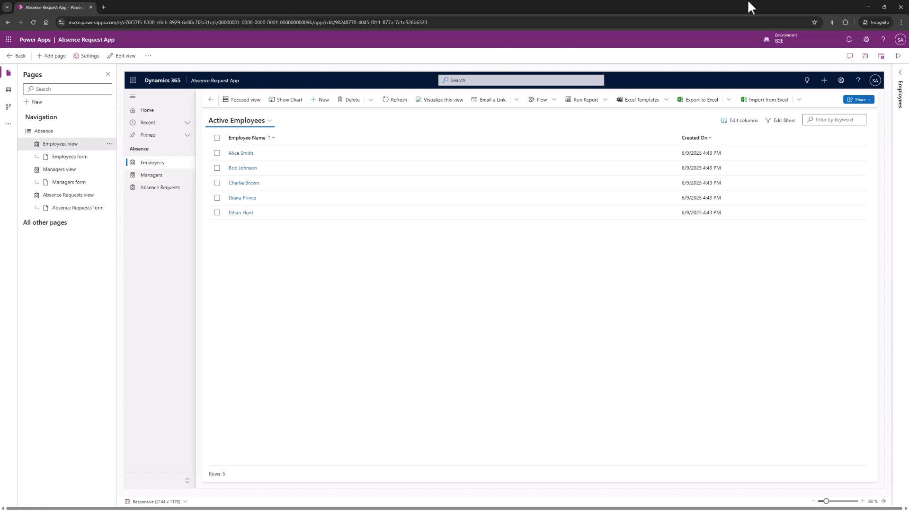
left_click(865, 56)
left_click(882, 56)
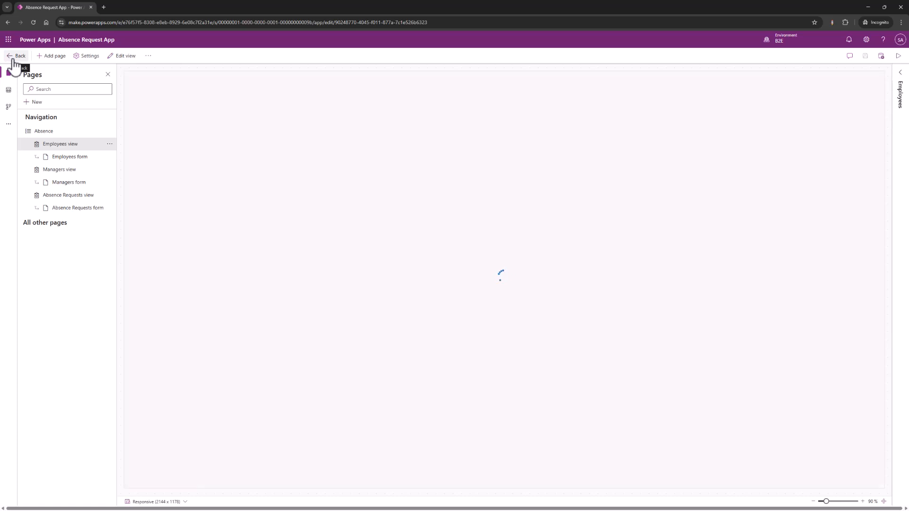
left_click(16, 56)
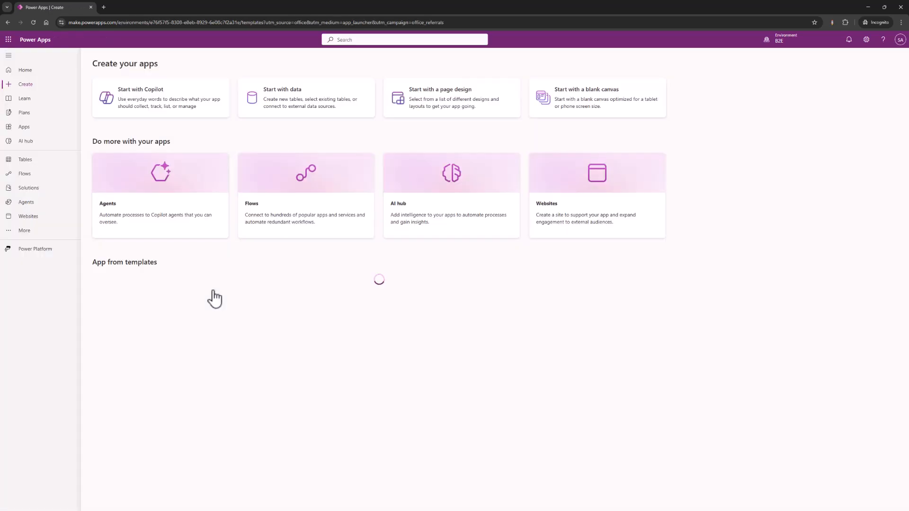
- Create an automated cloud flow named Absence Approval with the Dataverse trigger When a row is added, modified or deleted
left_click(28, 179)
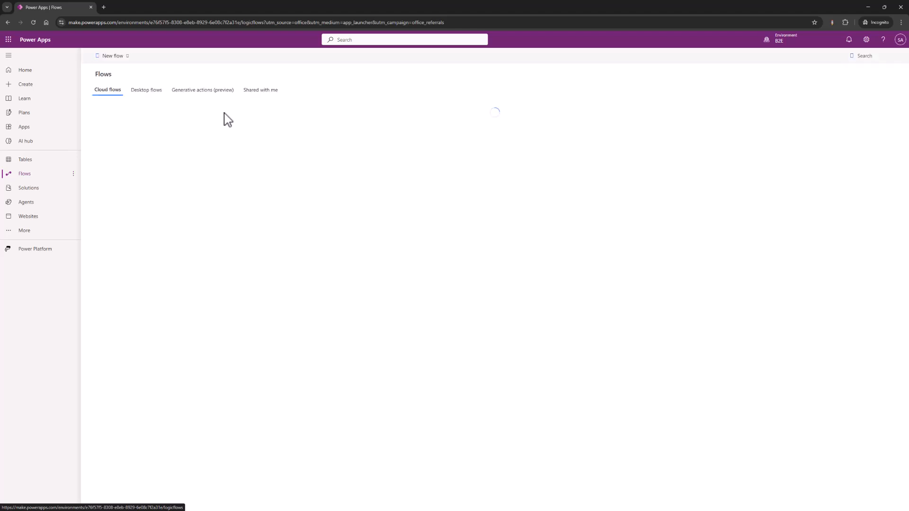
left_click(127, 56)
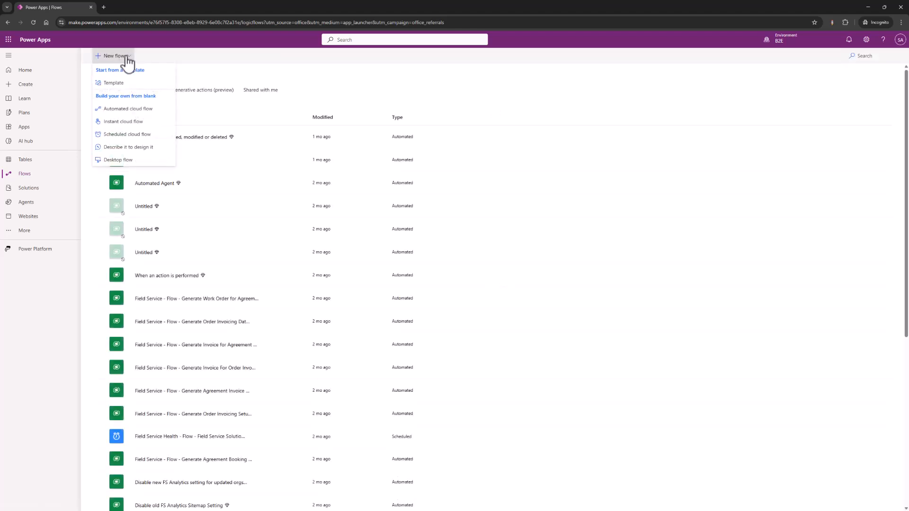
left_click(135, 109)
left_click(577, 215)
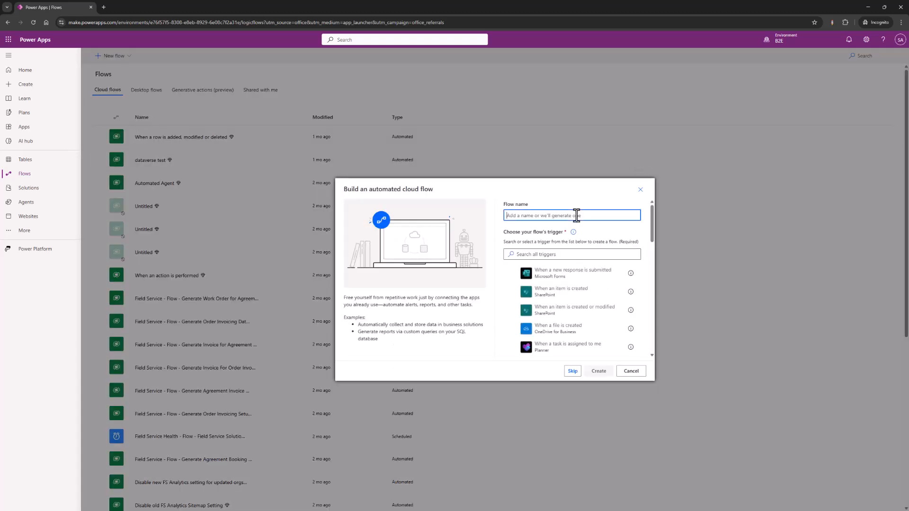
type("Absence Approval")
left_click(555, 256)
type("dat")
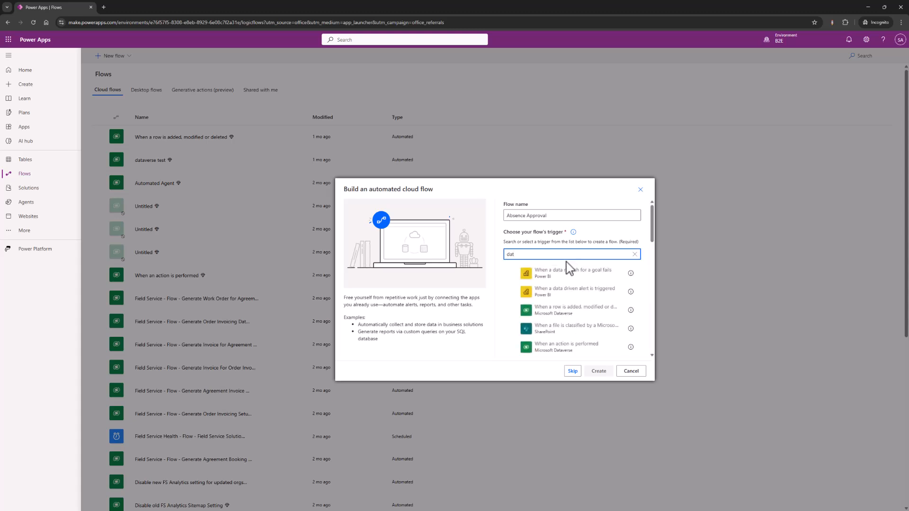
left_click(560, 315)
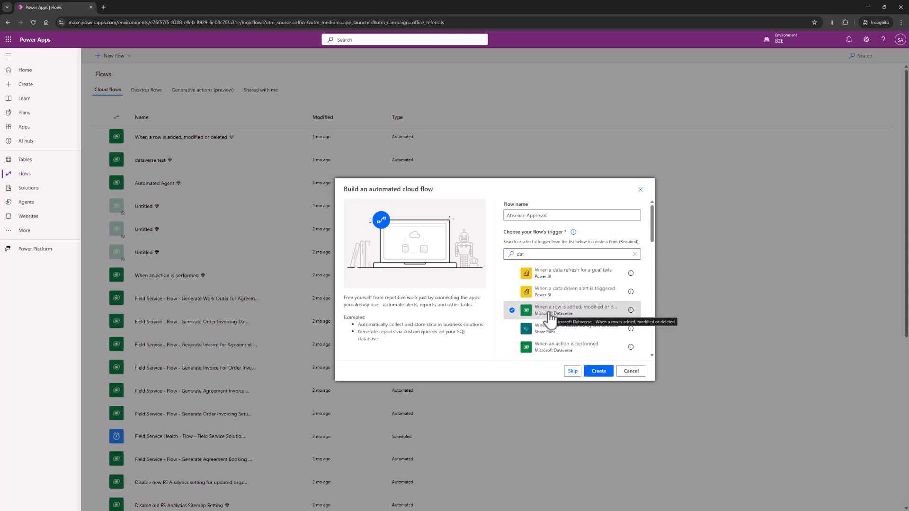
left_click(599, 371)
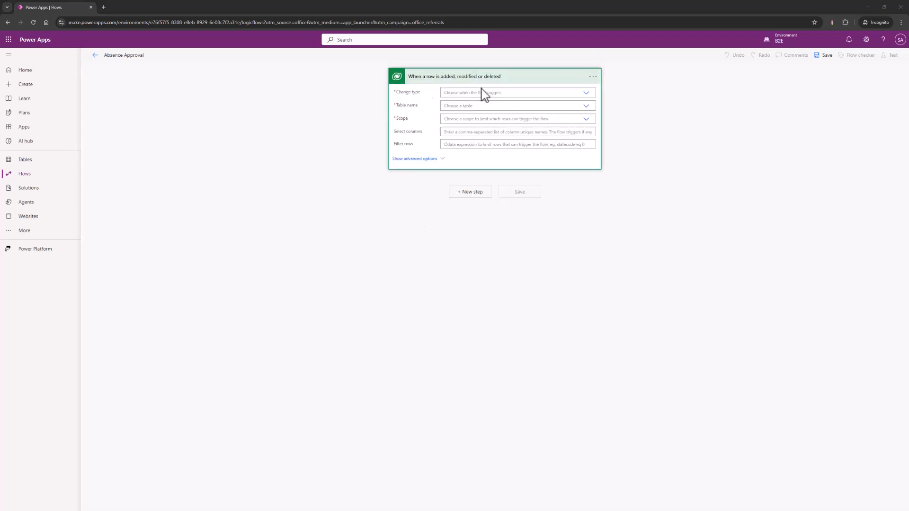
- Set the trigger's change type to Added, its table to Absence Requests and its scope to Organization
left_click(588, 93)
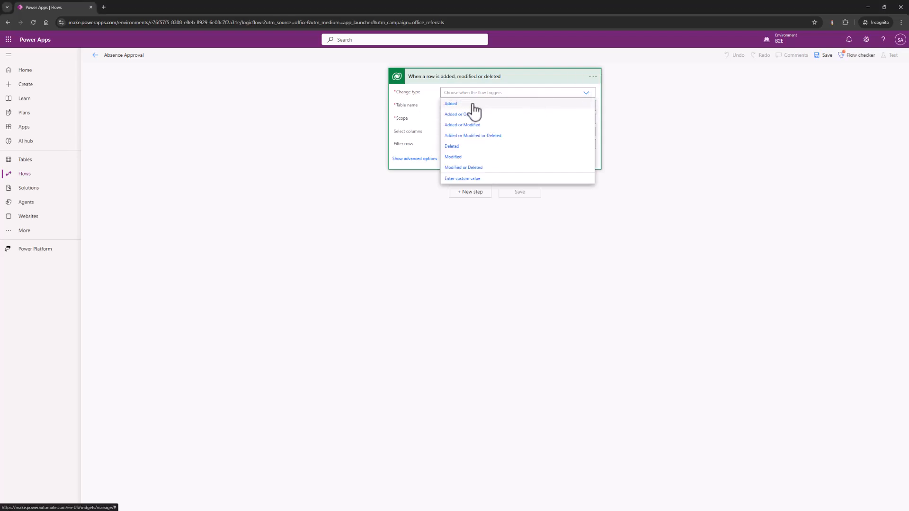
left_click(473, 106)
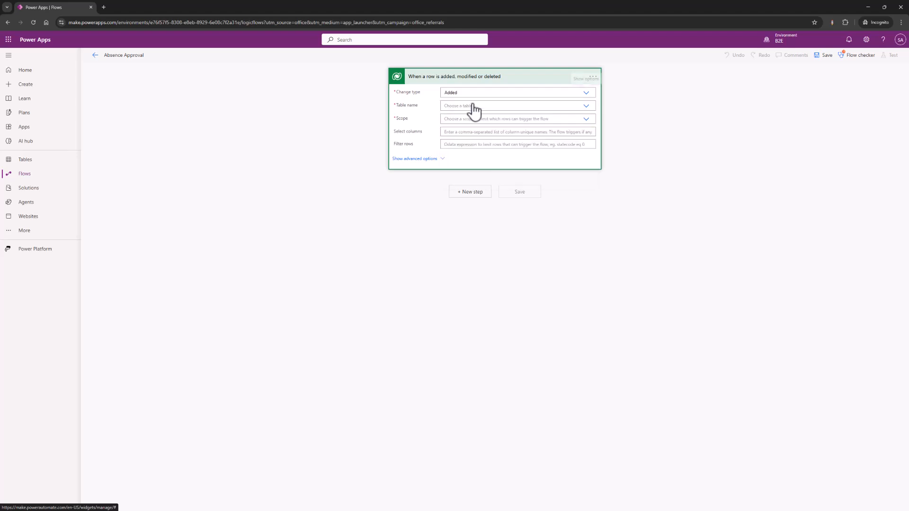
left_click(550, 106)
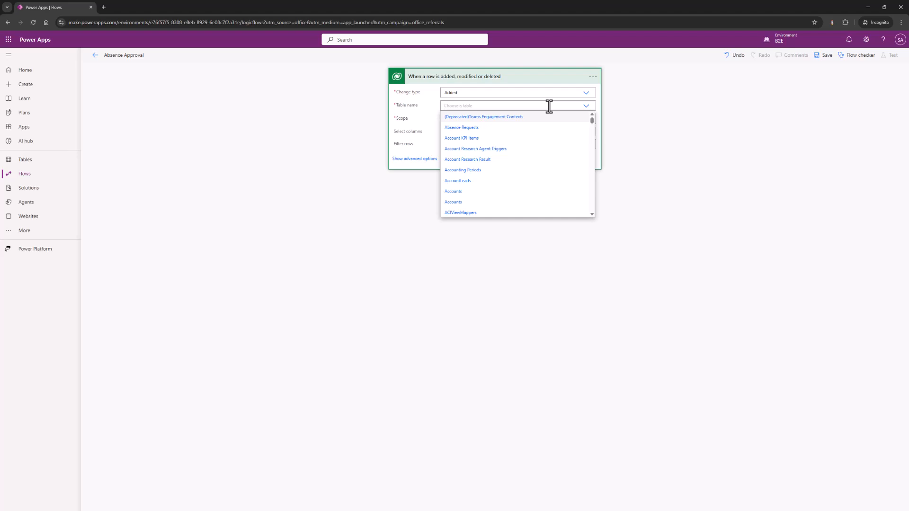
left_click(486, 129)
left_click(586, 121)
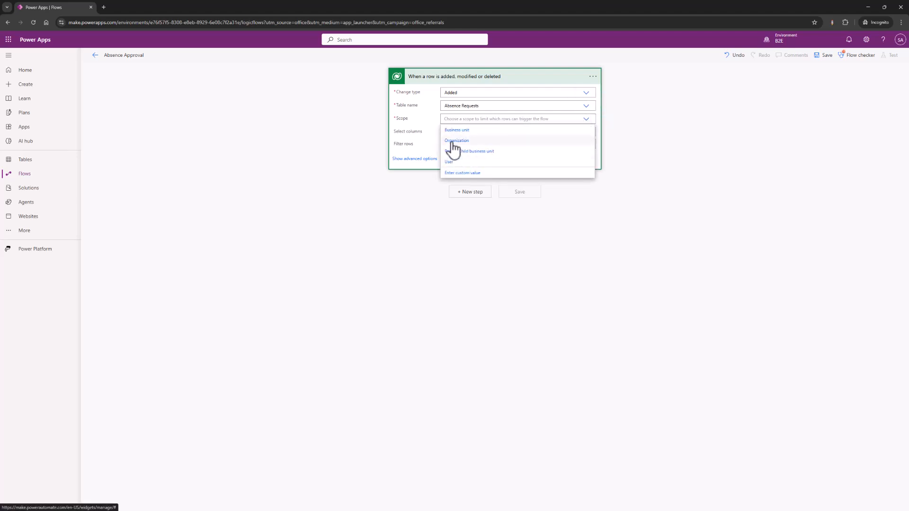
left_click(453, 142)
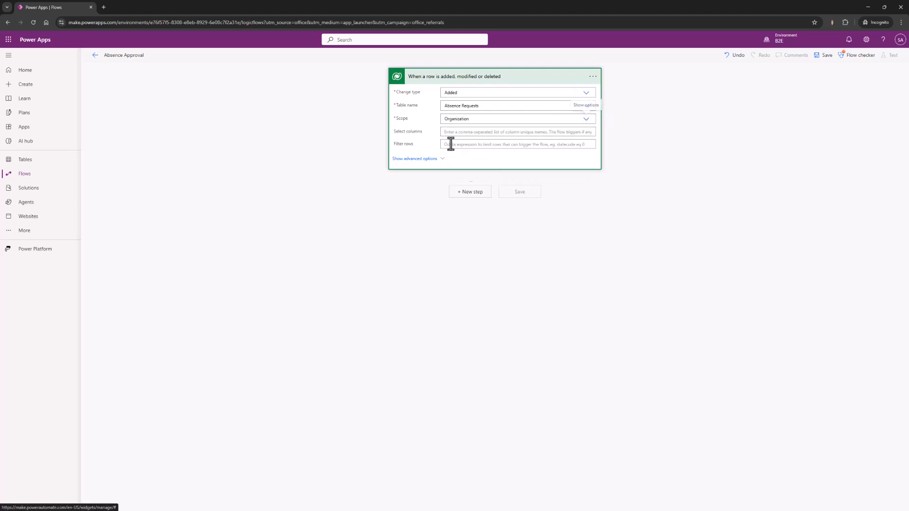
- Add a Microsoft Dataverse List rows action that reads the Managers table
left_click(468, 192)
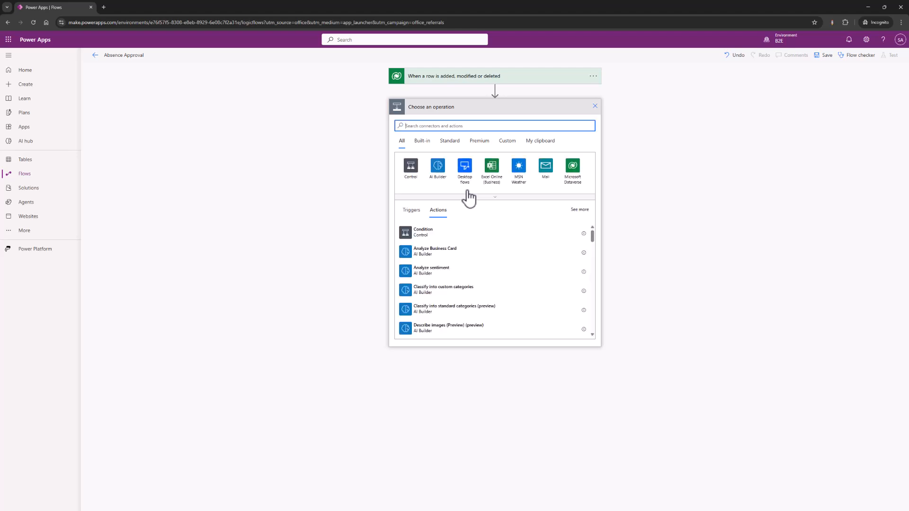
left_click(573, 170)
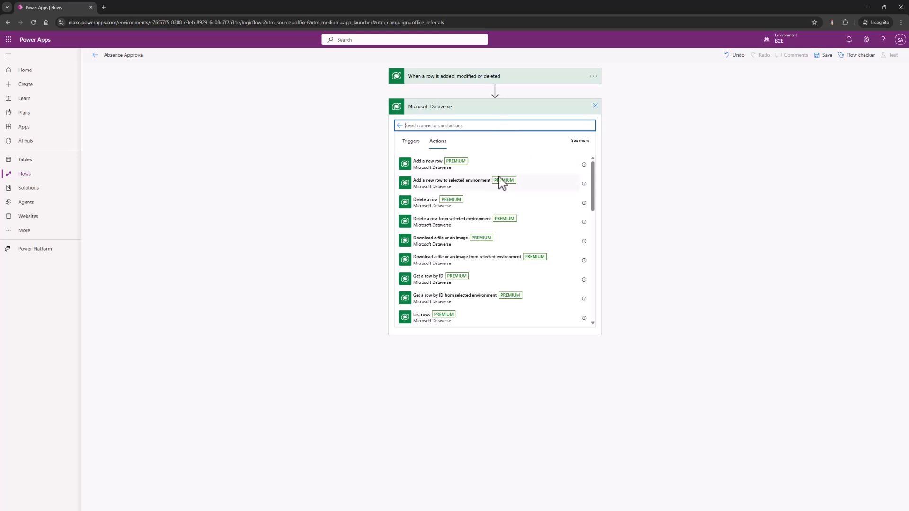
scroll(488, 246, "down", 1)
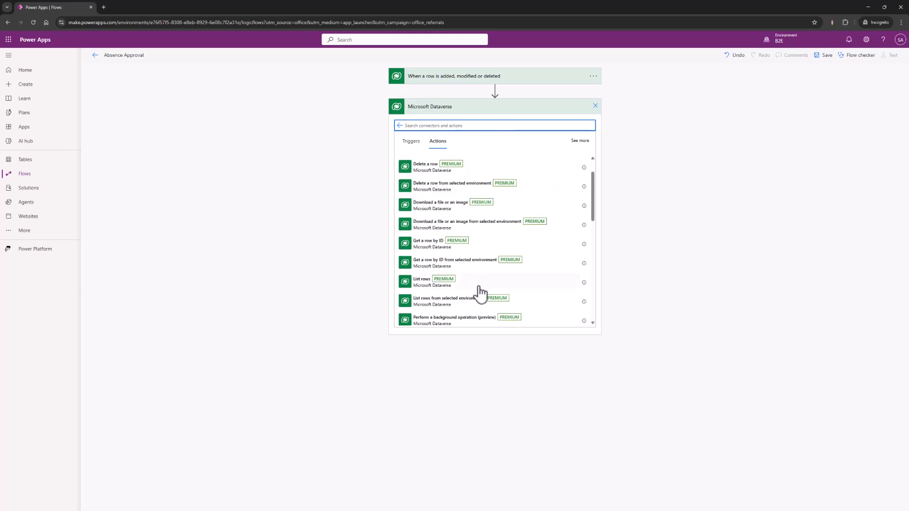
left_click(480, 291)
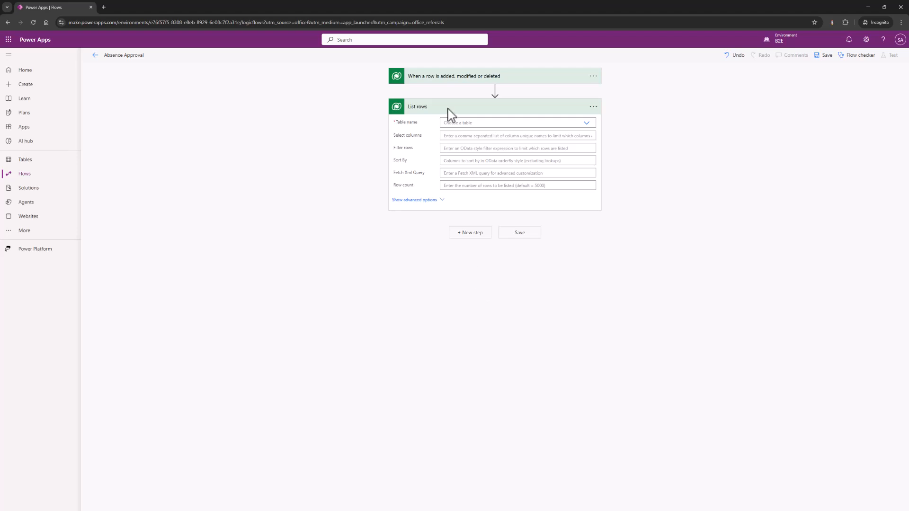
left_click(466, 126)
left_click(467, 125)
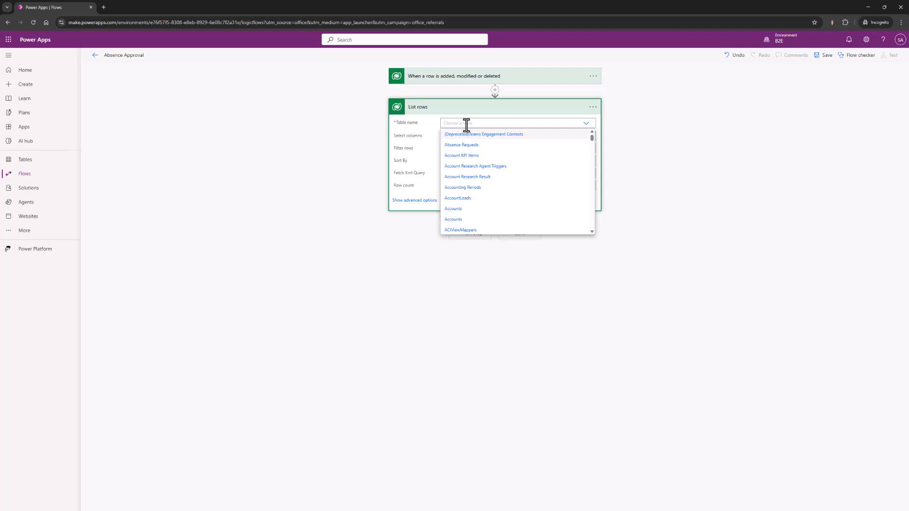
type("m")
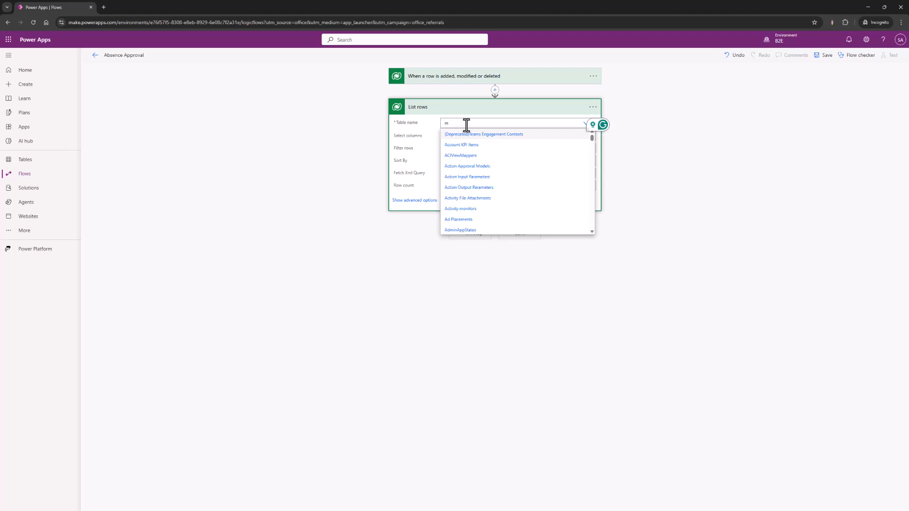
type("ana")
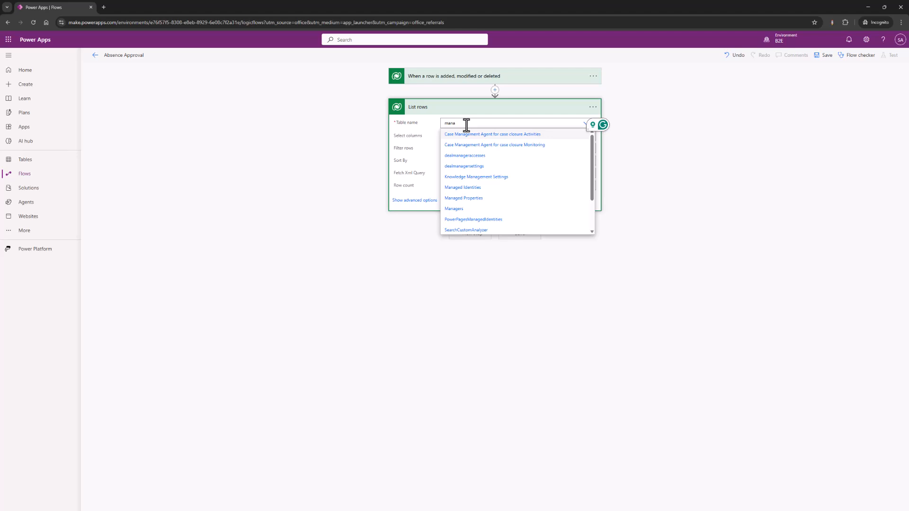
left_click(455, 208)
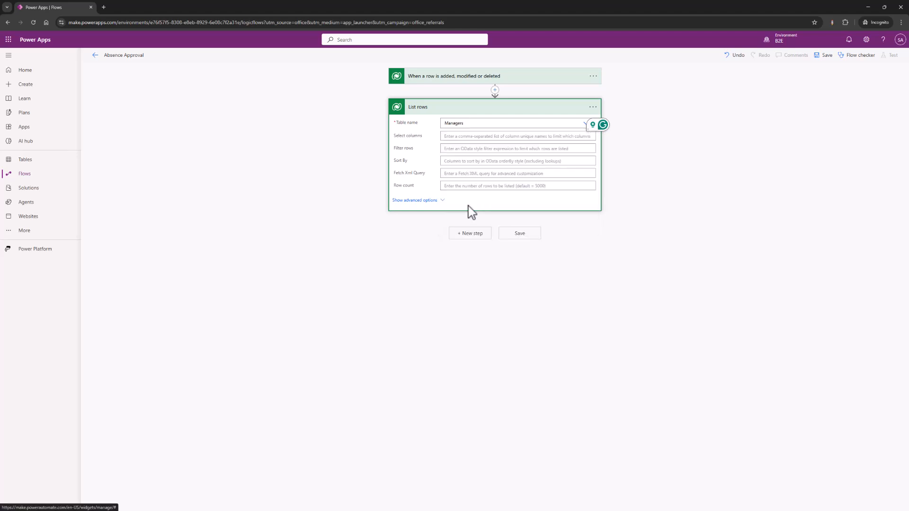
- Insert the trigger's Manager (Table Name) dynamic value into the Filter rows of the List rows action
left_click(468, 149)
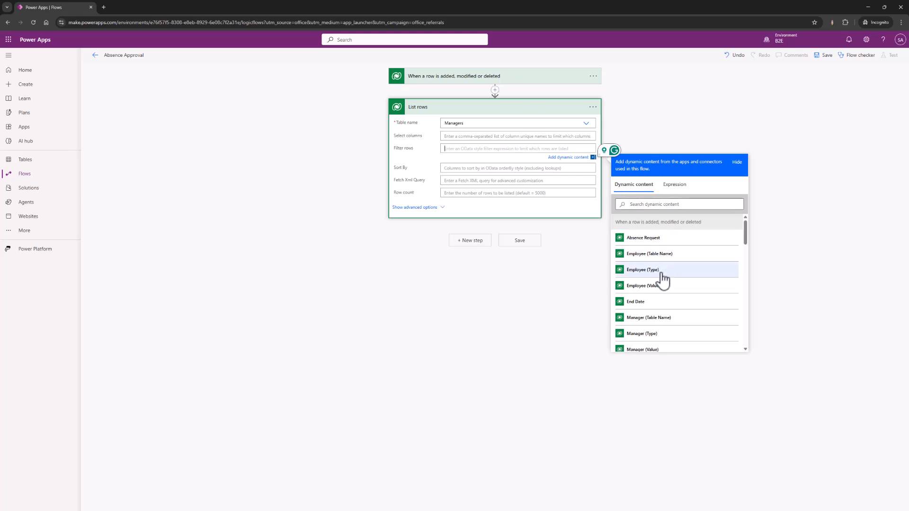
scroll(663, 280, "down", 1)
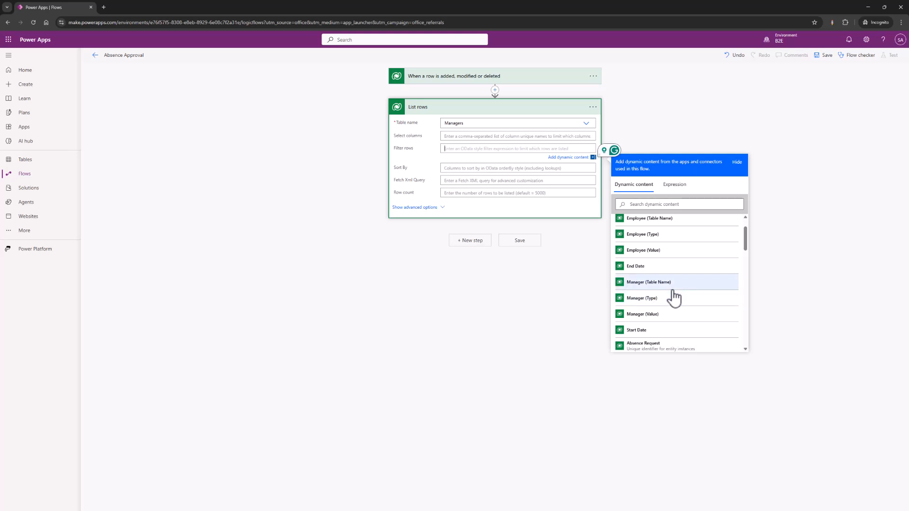
scroll(674, 298, "down", 1)
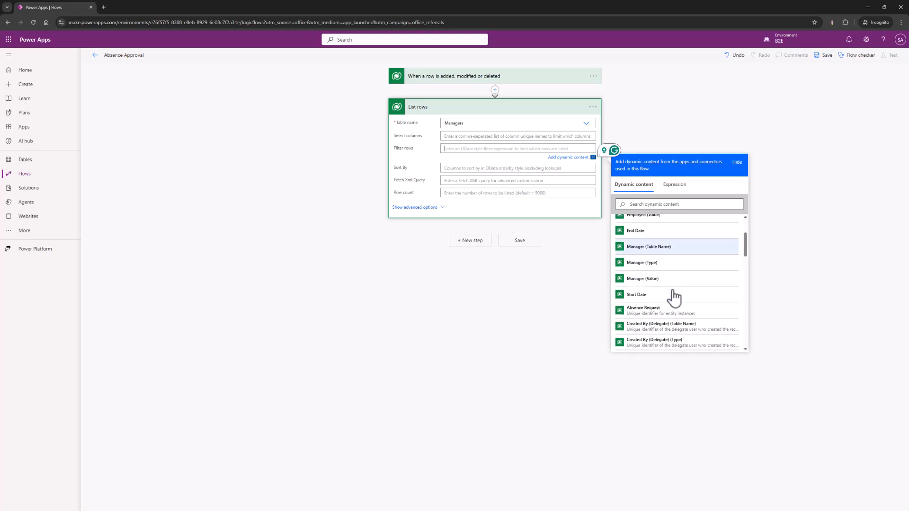
scroll(674, 297, "down", 8)
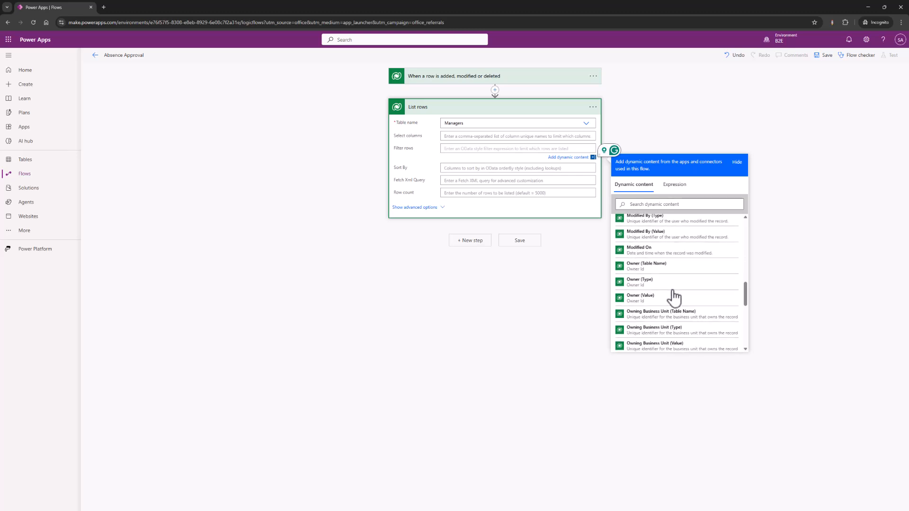
scroll(675, 297, "down", 2)
left_click(667, 204)
type("name")
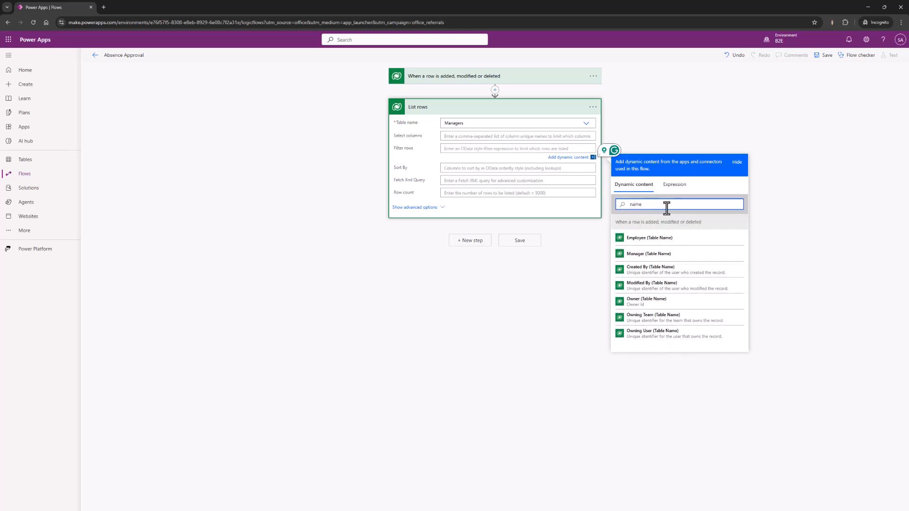
left_click(689, 256)
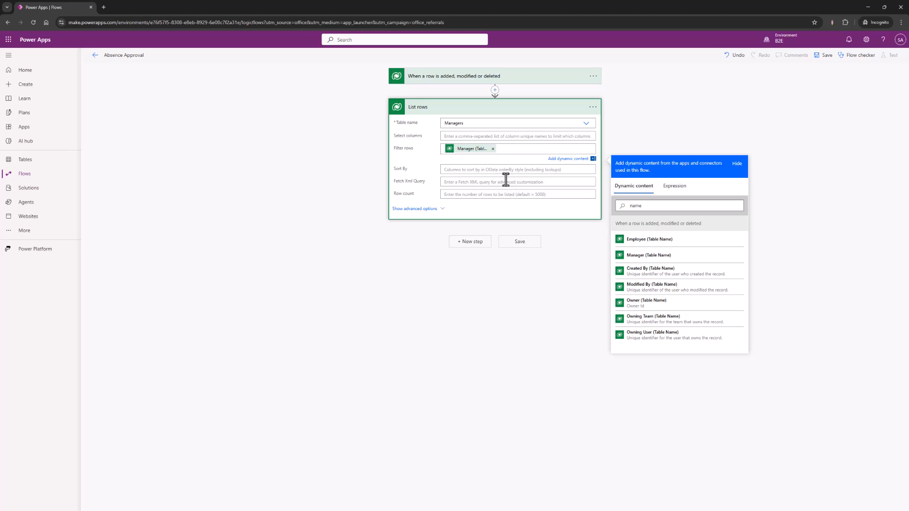
- Put crbdb_ManagerName eq before the dynamic value in Filter rows, and check the Manager Name column's schema name in the Manager table
type("eq")
key("Left")
key("Left")
key("Left")
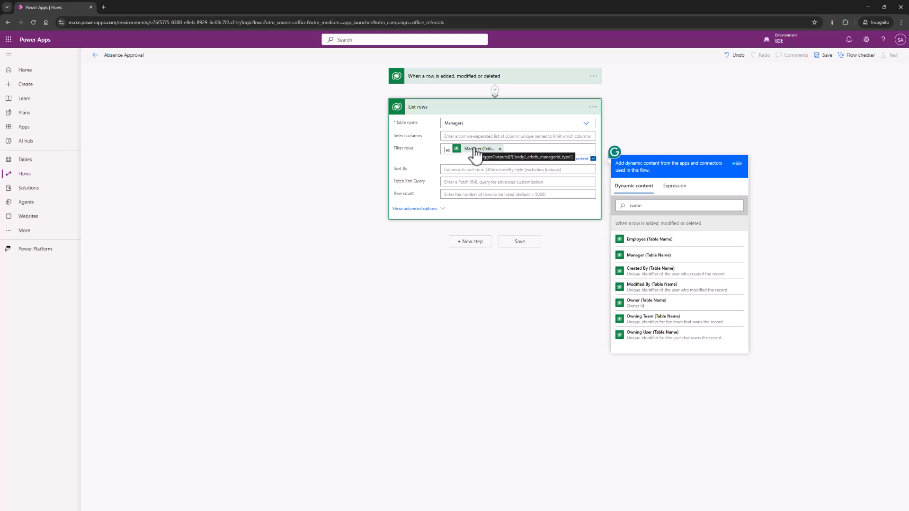
type("ManagerName")
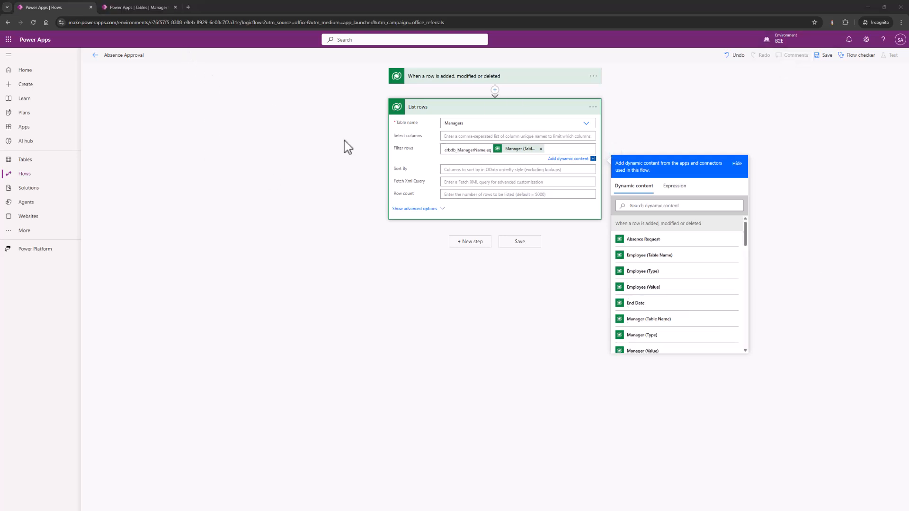
left_click(142, 7)
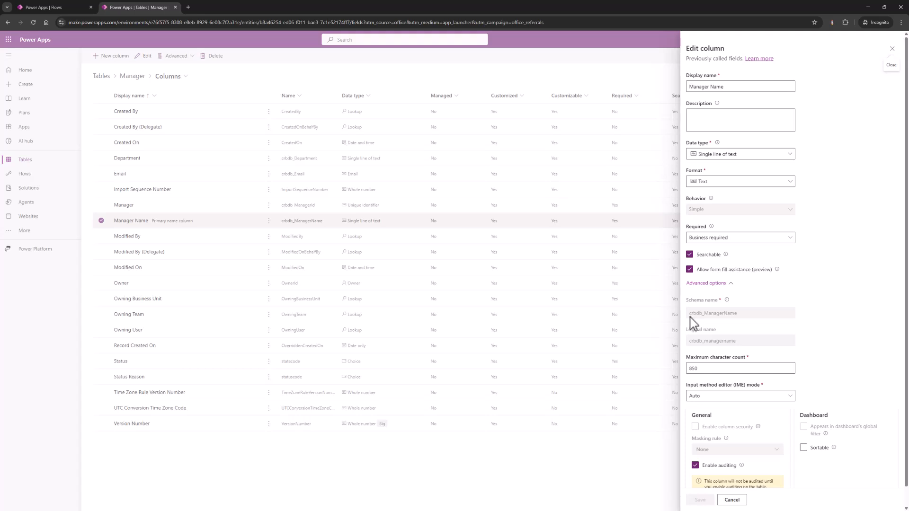
left_click(42, 3)
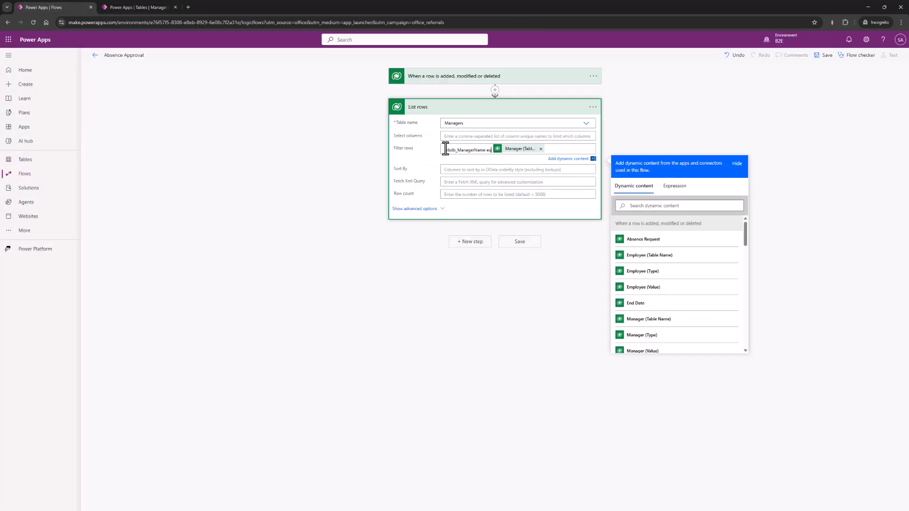
- Enclose the Manager (Table Name) dynamic value in the List rows filter in single quotes
left_click_drag(445, 149, 491, 150)
left_click(492, 151)
type("'")
key("Right")
type("'")
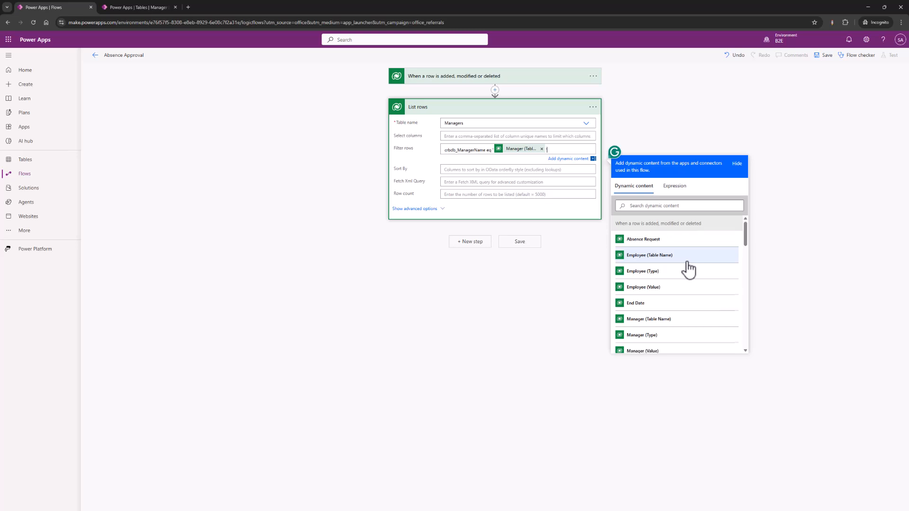
- Replace the dynamic value in the List rows filter with the trigger's Manager (Value), keeping it inside the quotes
scroll(689, 268, "down", 1)
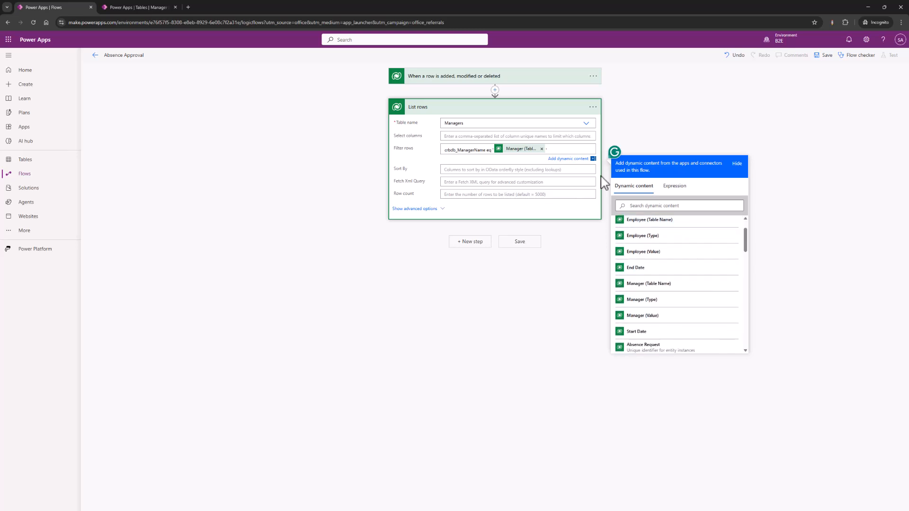
left_click(542, 149)
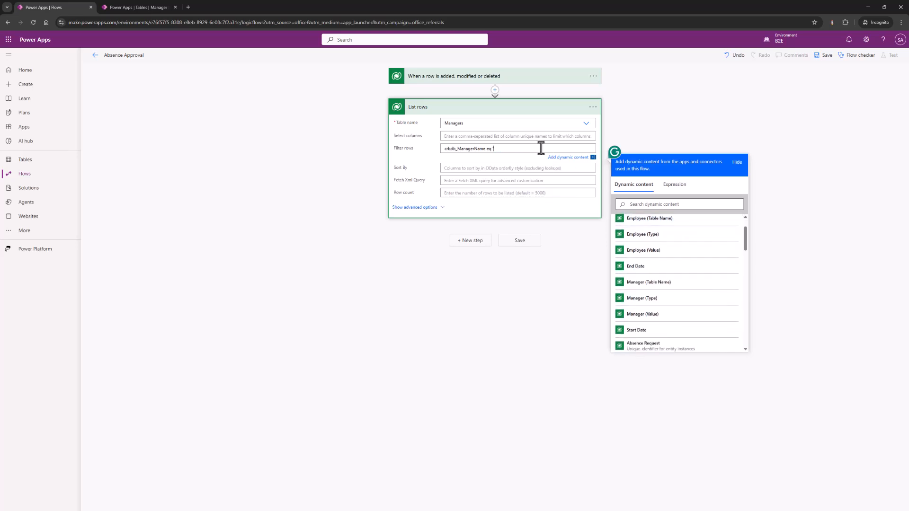
left_click(668, 316)
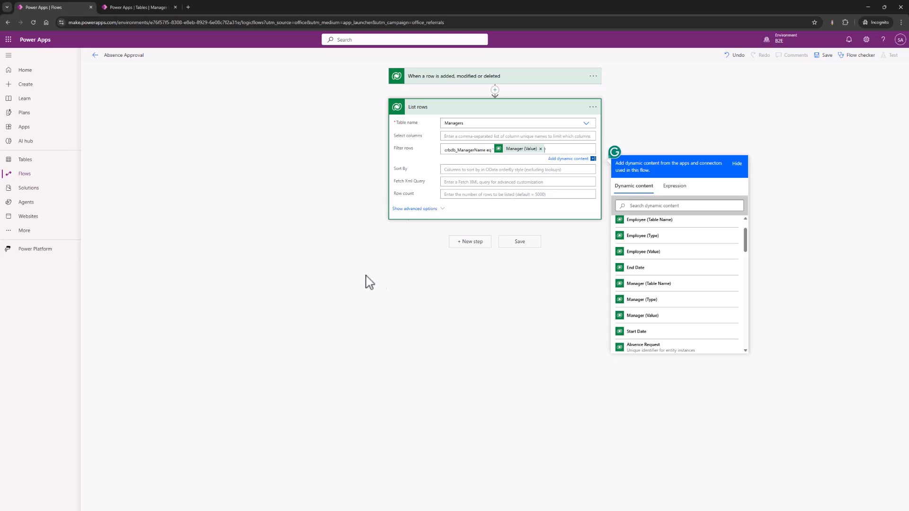
left_click(342, 283)
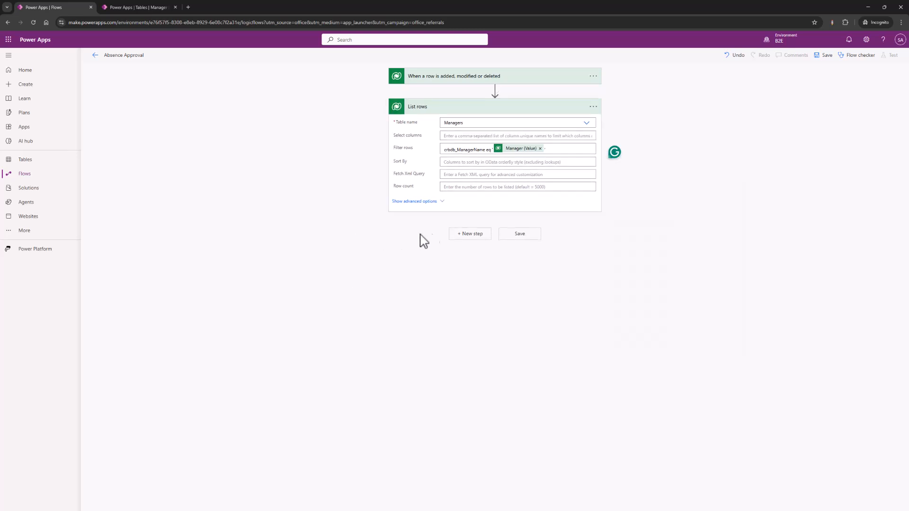
- Add a Start and wait for an approval action after List rows with approval type Approve/Reject - First to respond
left_click(463, 239)
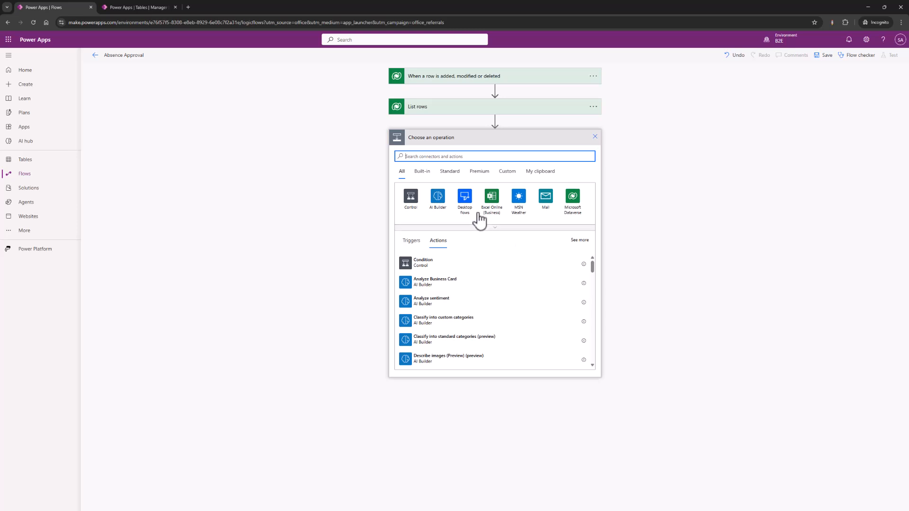
type("appr")
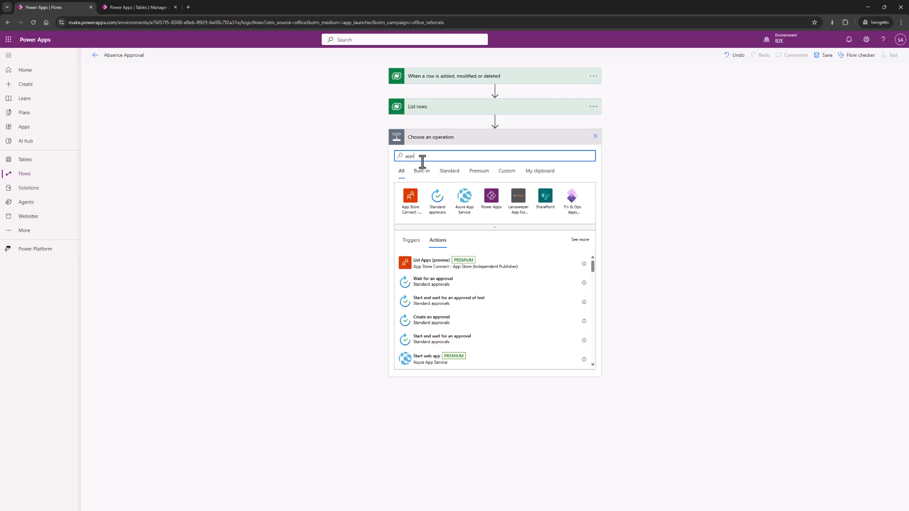
left_click(443, 203)
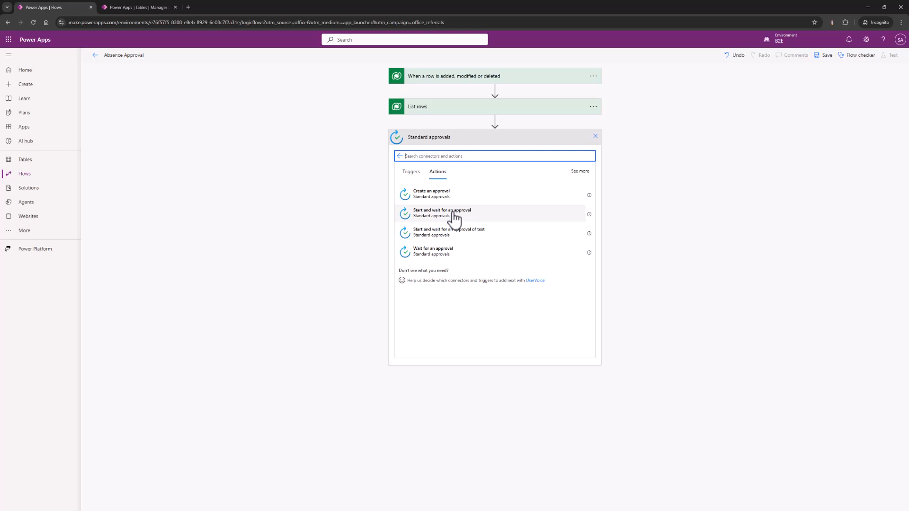
left_click(441, 212)
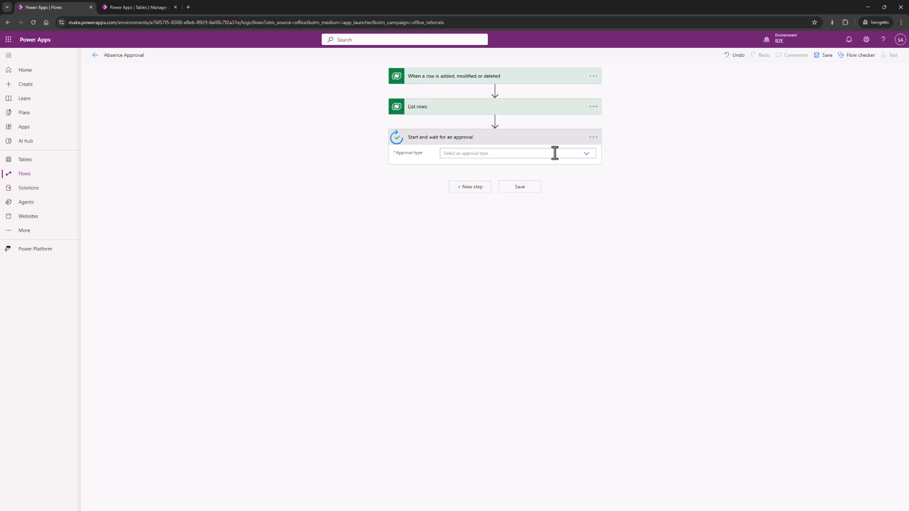
left_click(586, 154)
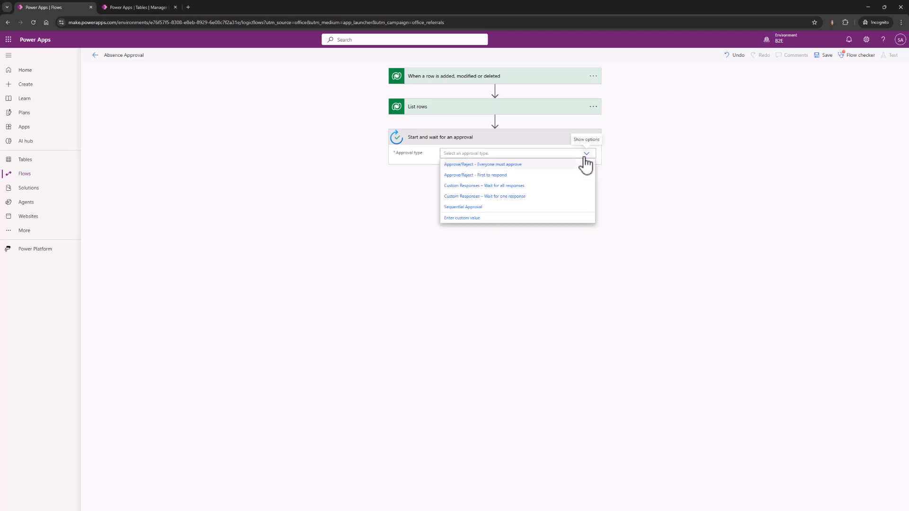
left_click(520, 178)
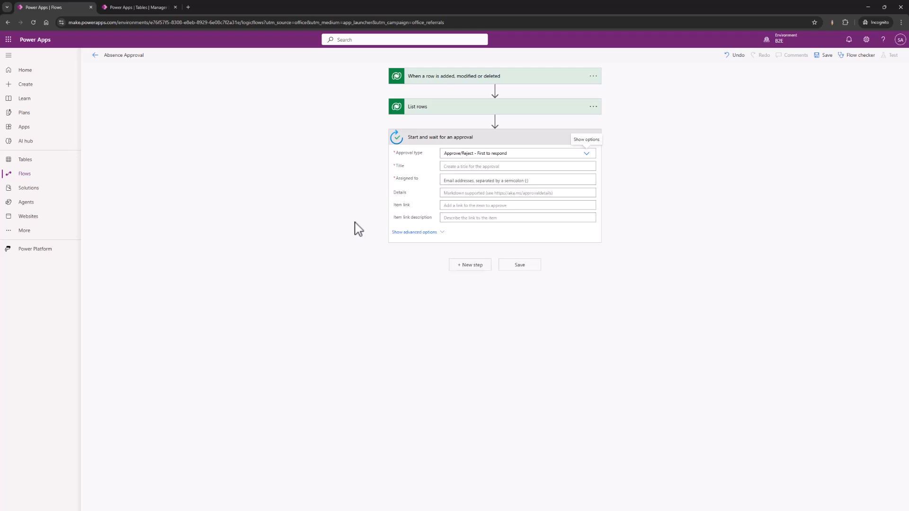
- Title the approval "Abbsence Request by employee" followed by the trigger's Employee (Value) dynamic value
left_click(455, 167)
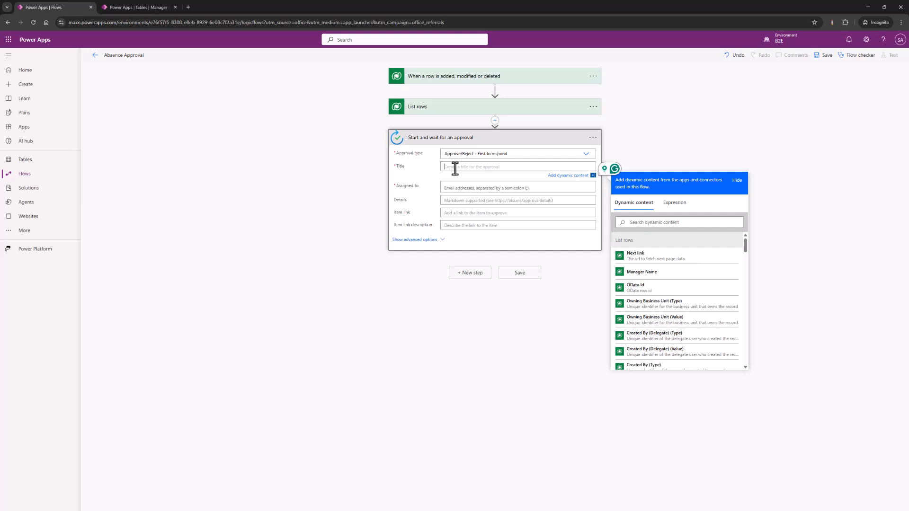
type("Abbsence Request by employee")
scroll(655, 272, "down", 2)
scroll(663, 265, "up", 2)
left_click(670, 221)
type("employ")
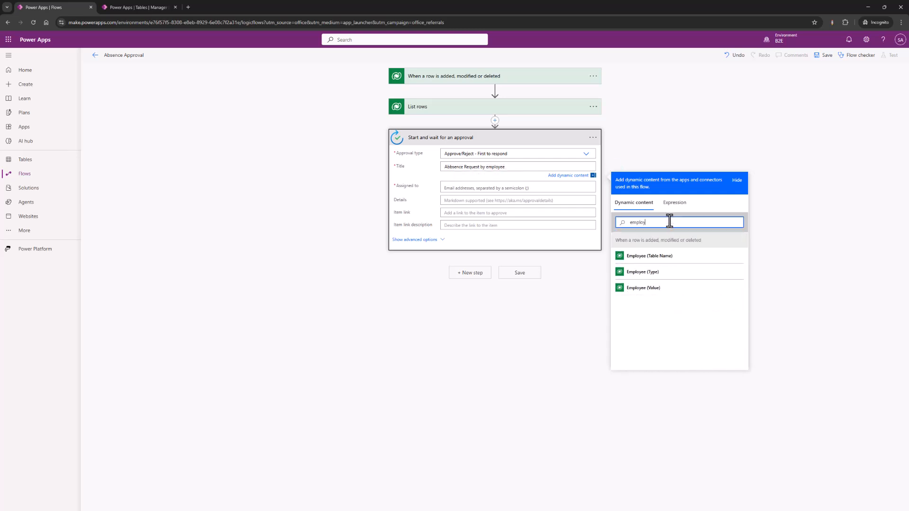
left_click(672, 289)
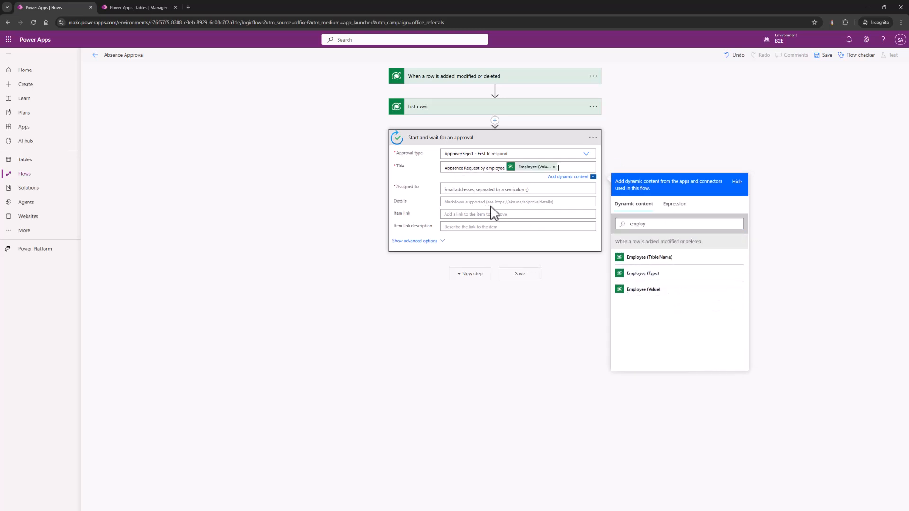
- Assign the approval to the Email dynamic value from List rows
left_click(484, 190)
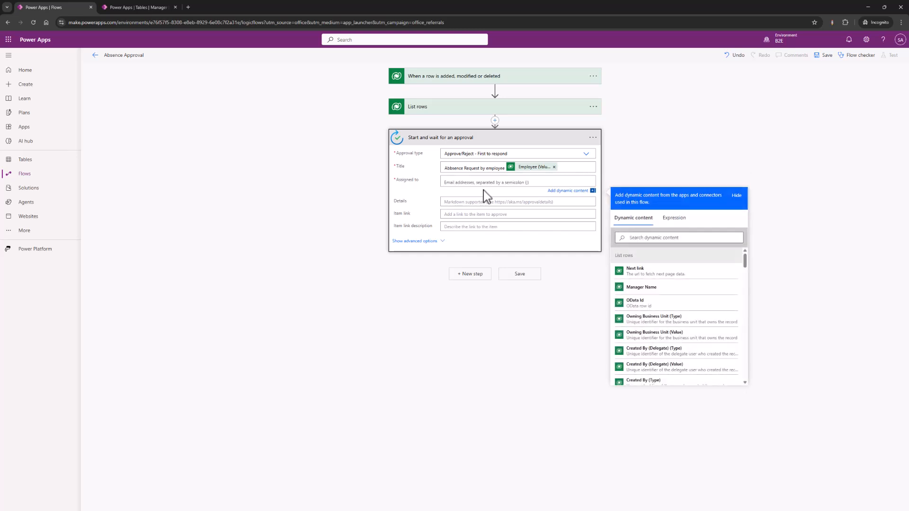
left_click(675, 237)
type("email")
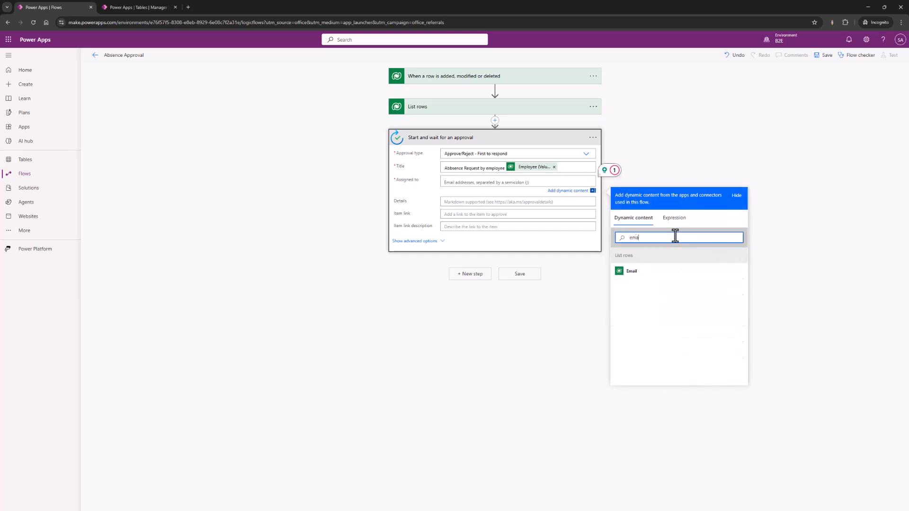
left_click(654, 272)
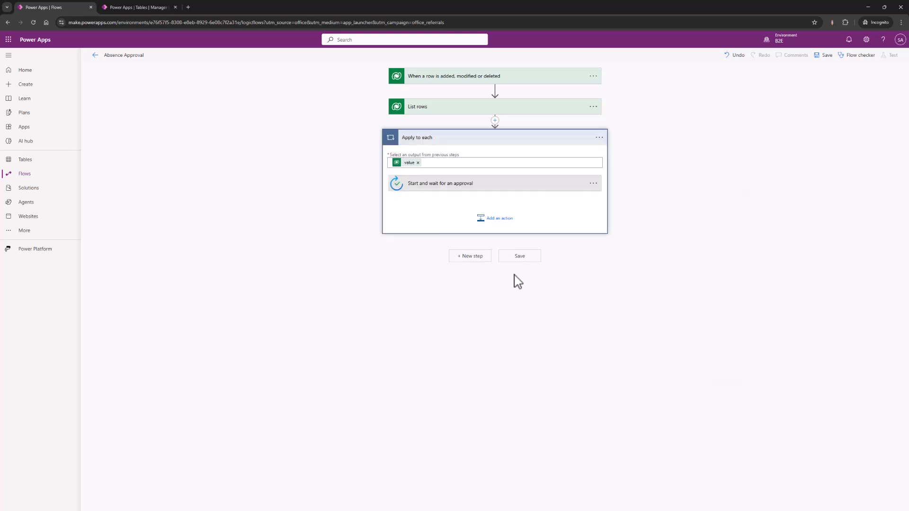
- Add a Microsoft Dataverse Update a row action after the Apply to each loop, with Absence Requests as its table
left_click(472, 256)
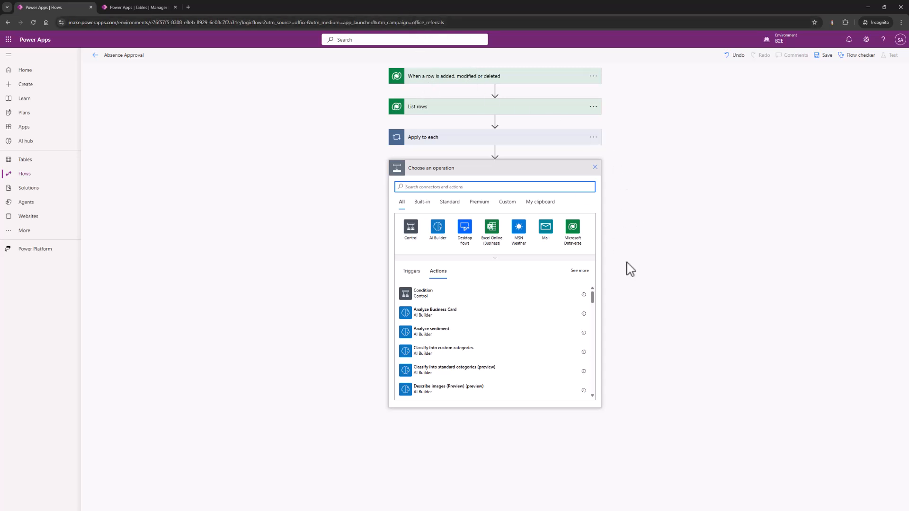
left_click(572, 227)
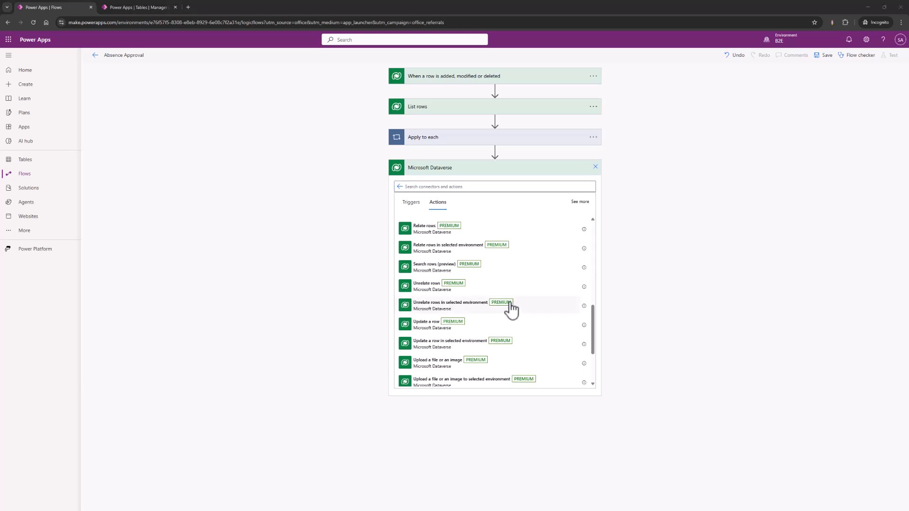
left_click(460, 332)
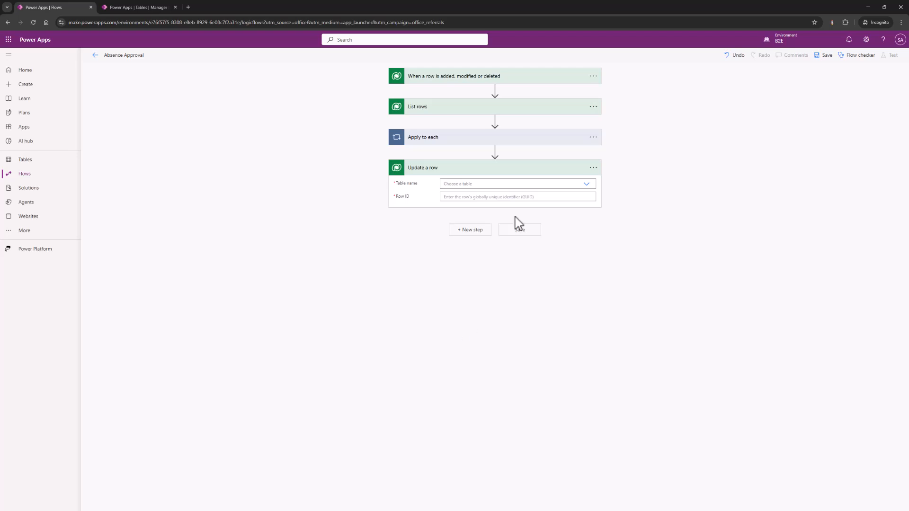
left_click(563, 185)
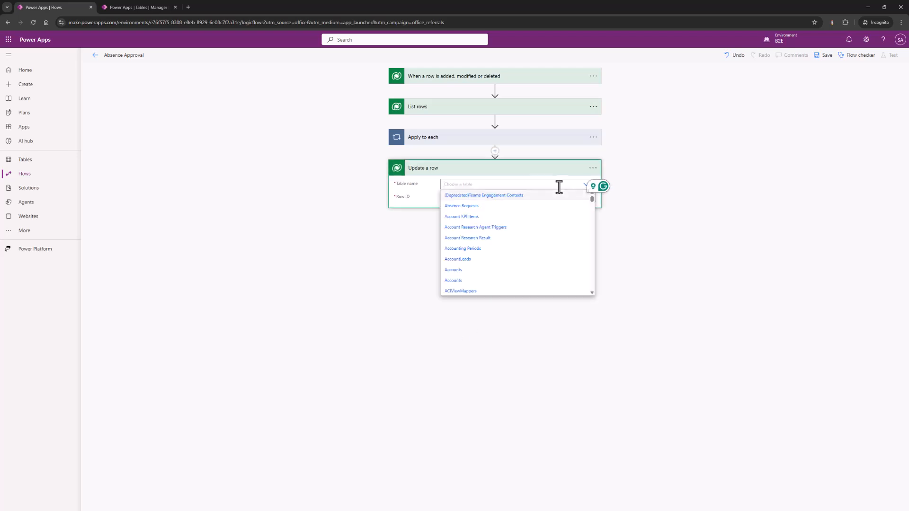
left_click(505, 207)
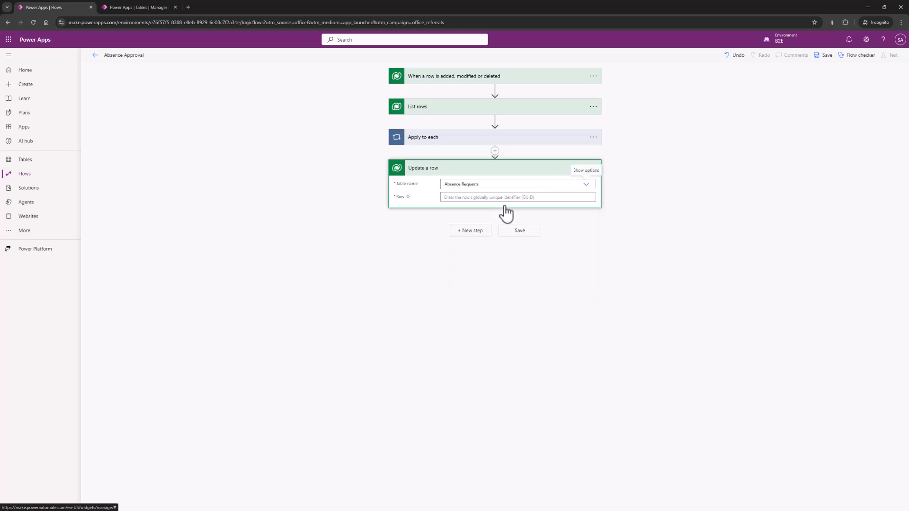
- Set the Update a row action's Row ID to the trigger's Absence Request unique identifier and show the action's advanced options
left_click(476, 198)
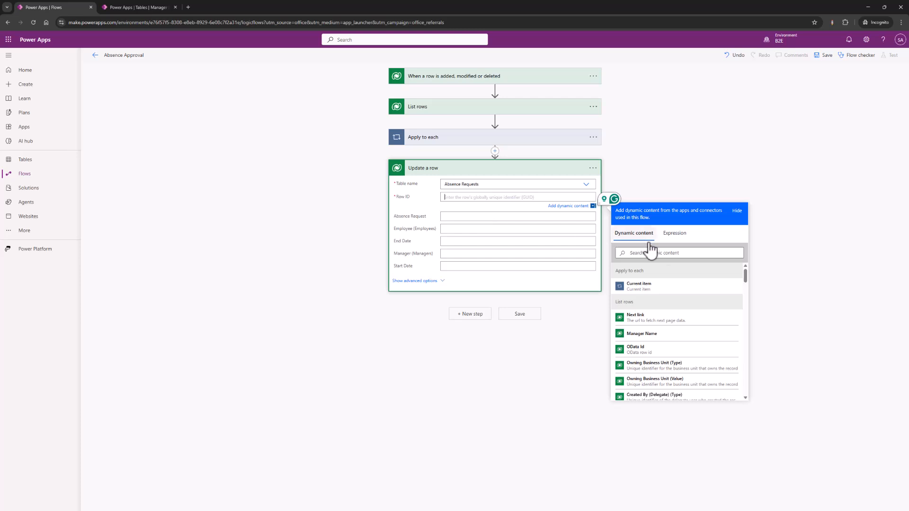
scroll(689, 347, "down", 5)
scroll(690, 347, "down", 10)
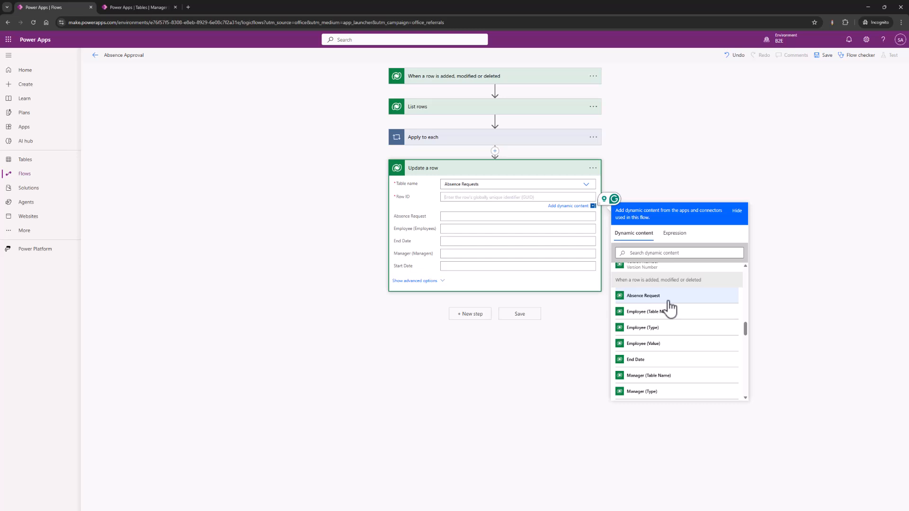
scroll(670, 307, "down", 3)
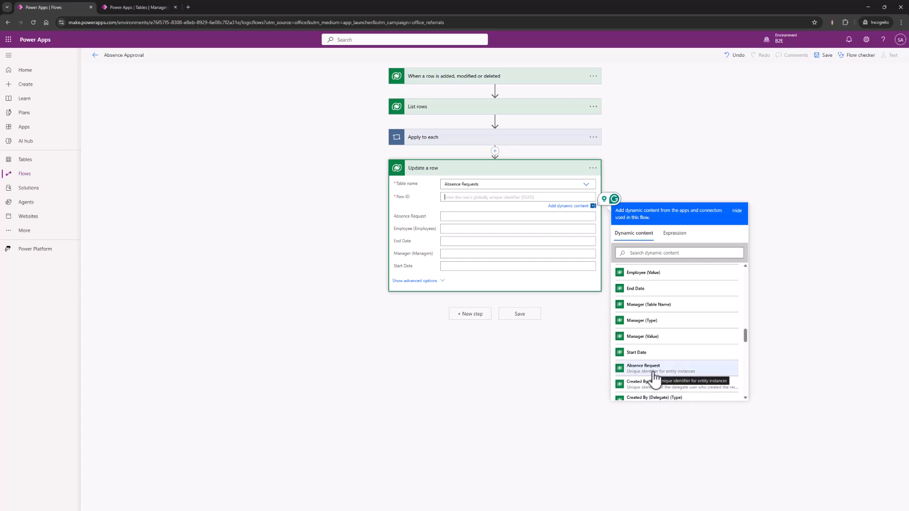
left_click(720, 367)
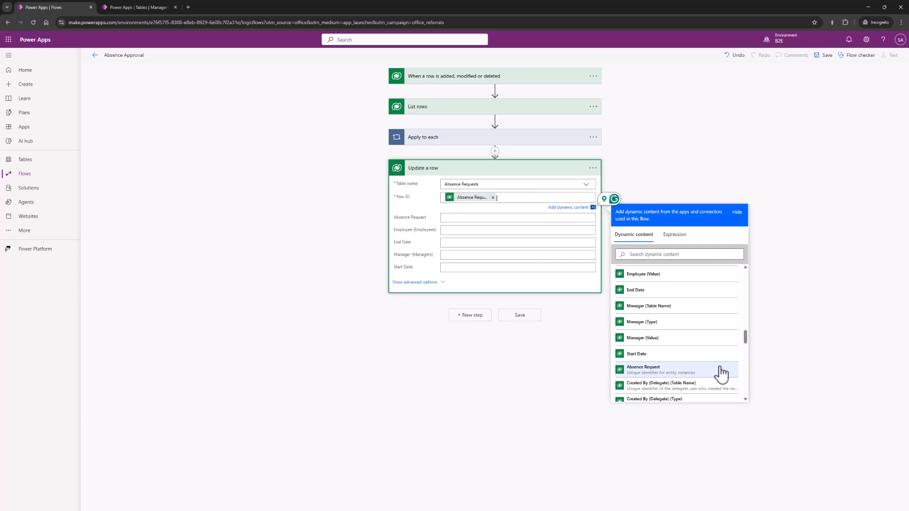
left_click(414, 283)
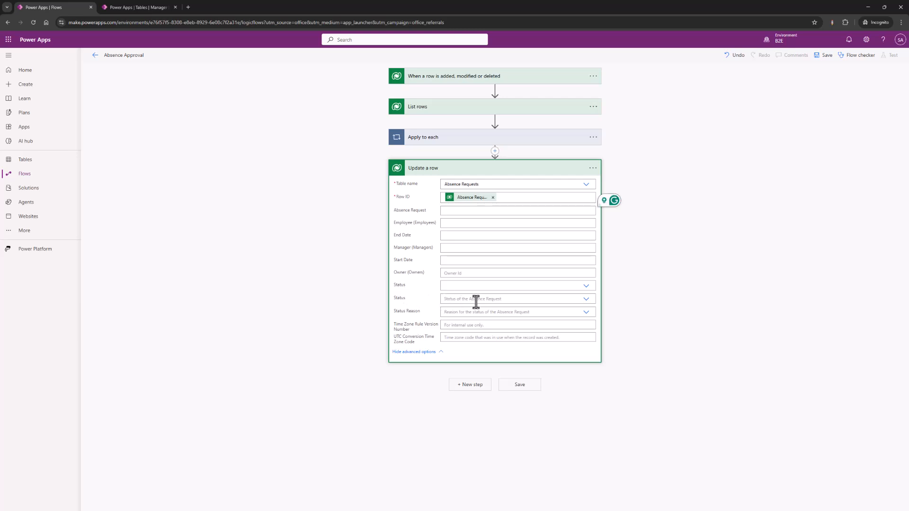
- Try to use the Apply to each loop's Current item as a custom value for Status in Update a row
left_click(585, 285)
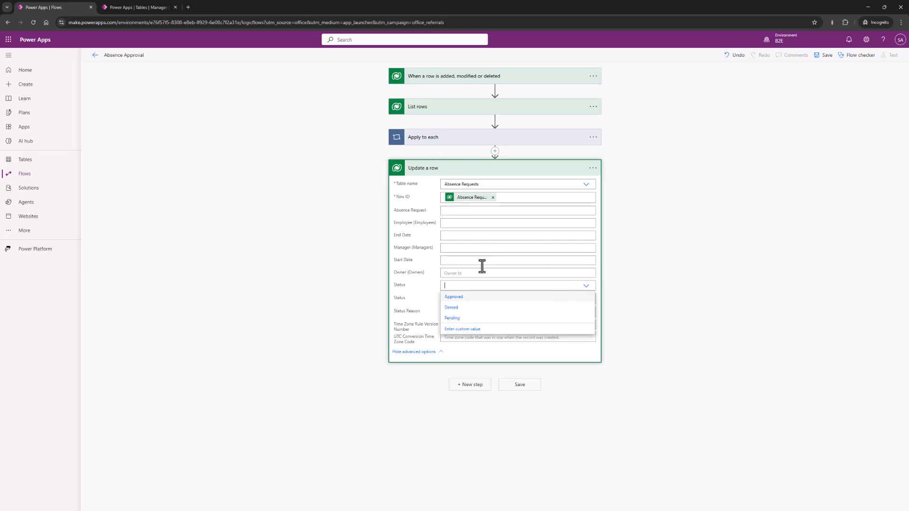
left_click(457, 331)
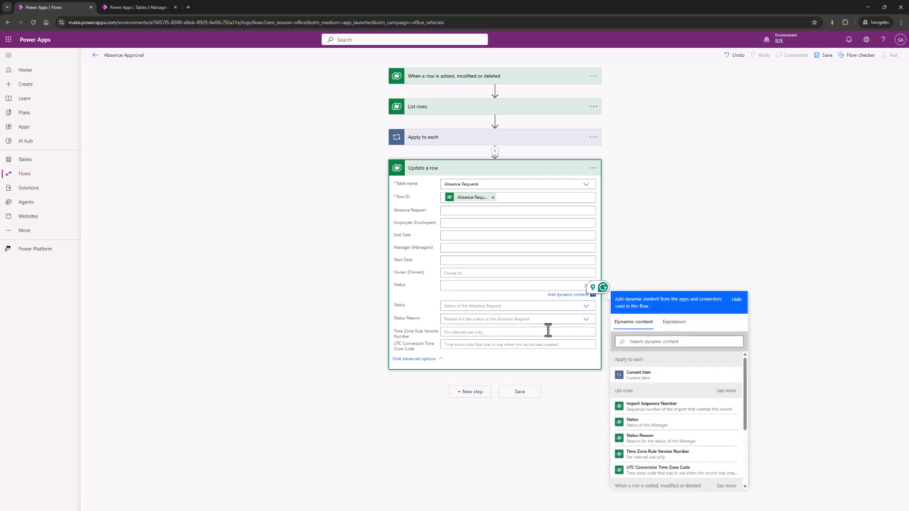
scroll(686, 421, "down", 2)
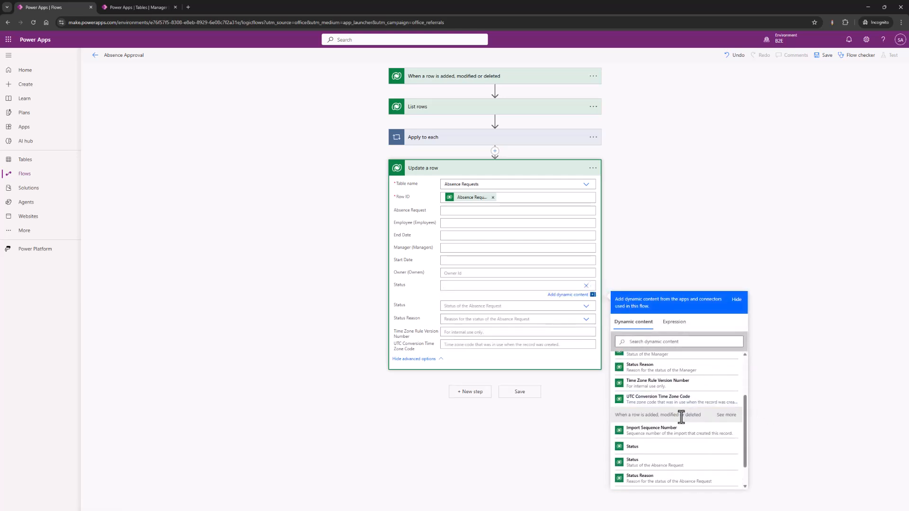
scroll(683, 424, "down", 1)
scroll(682, 424, "up", 3)
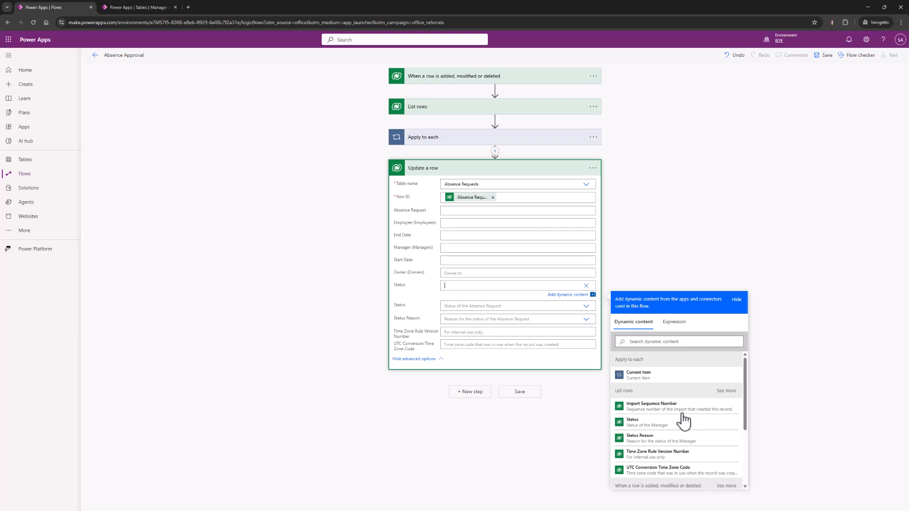
left_click(666, 379)
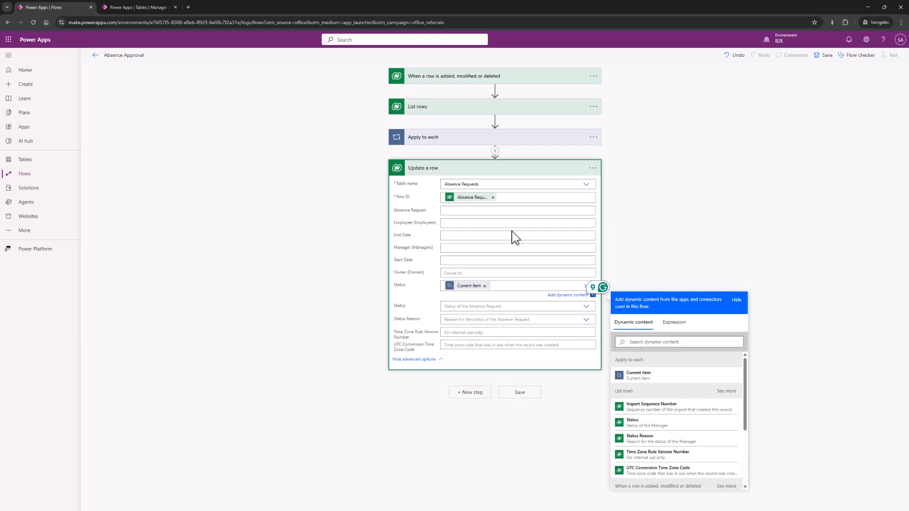
left_click(484, 285)
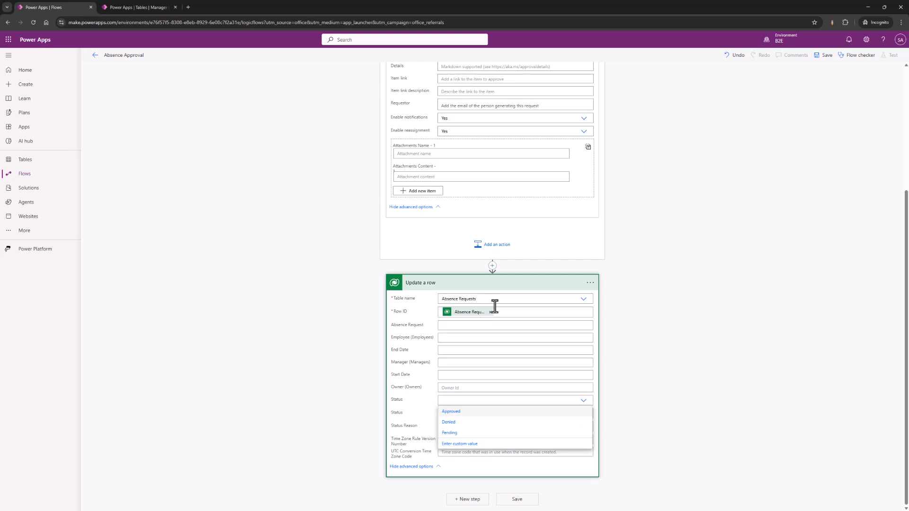
- Insert a Control Condition between Apply to each and Update a row, and move Update a row into its If yes branch
scroll(356, 340, "up", 1)
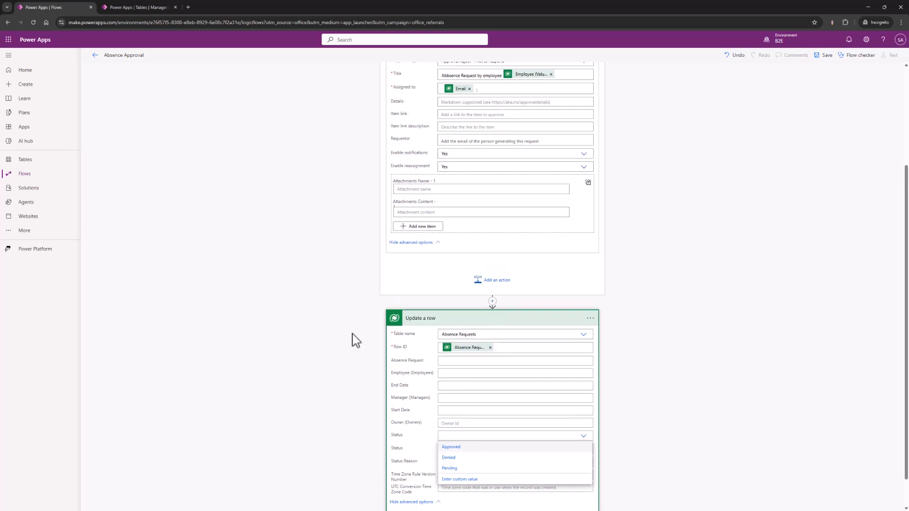
left_click(493, 302)
left_click(488, 313)
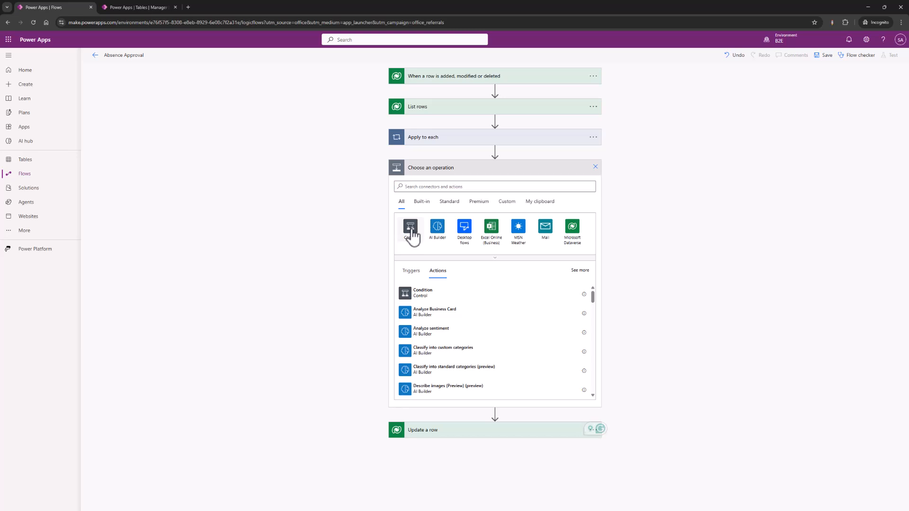
left_click(413, 237)
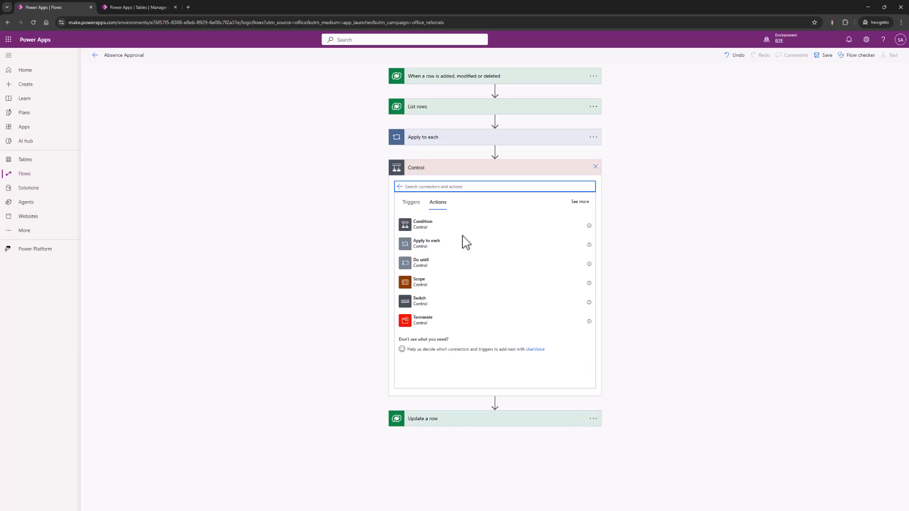
left_click(430, 234)
left_click_drag(498, 315, 399, 268)
left_click(429, 189)
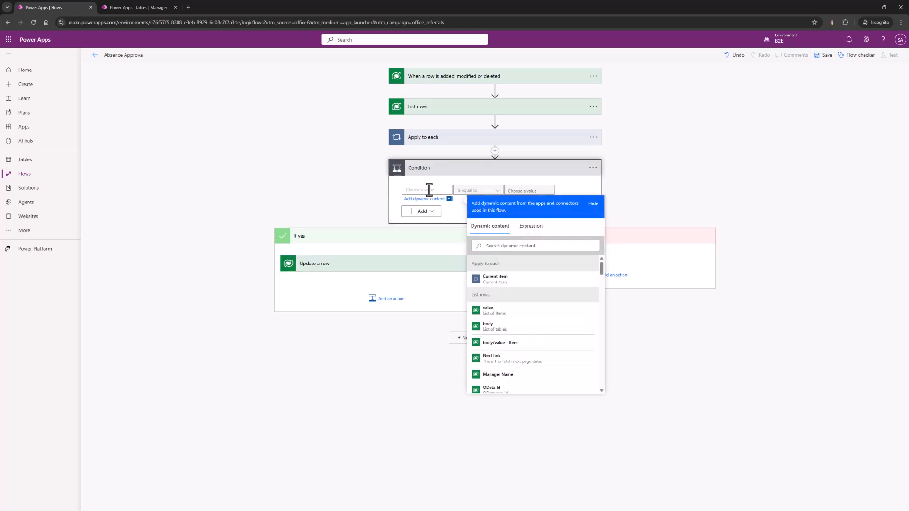
scroll(558, 319, "down", 3)
scroll(561, 321, "down", 5)
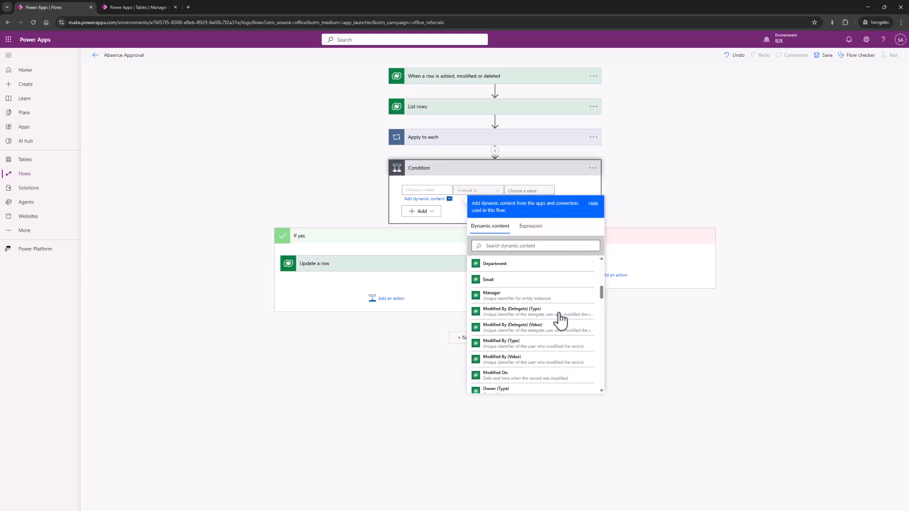
scroll(560, 319, "down", 5)
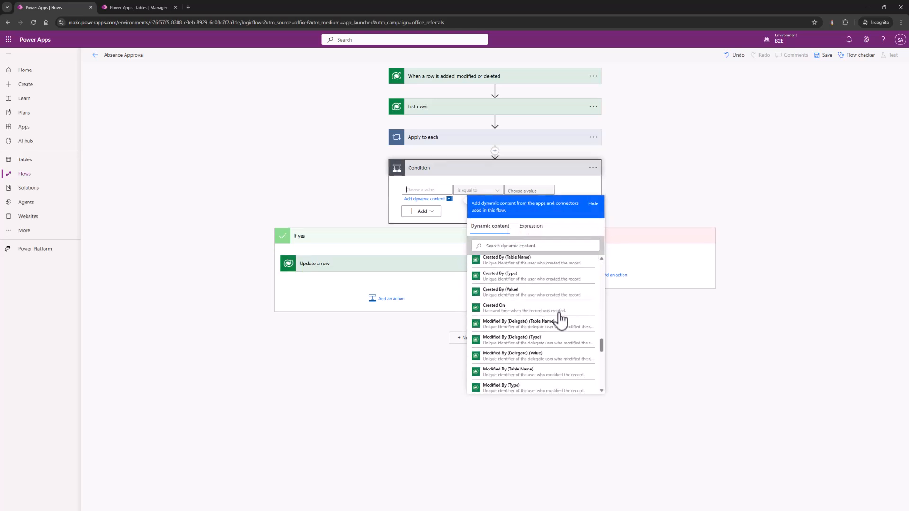
scroll(544, 286, "down", 3)
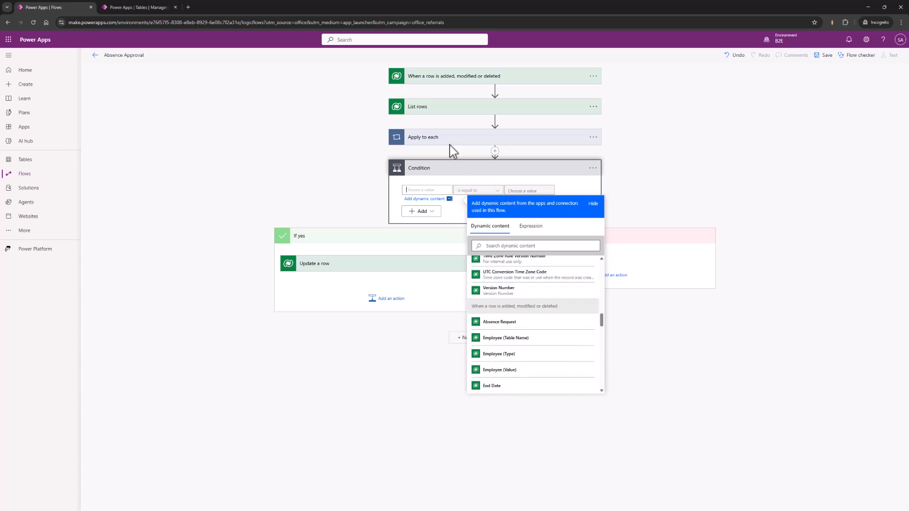
- Move the Condition into the Apply to each loop, directly after Start and wait for an approval
left_click(444, 142)
left_click_drag(436, 266, 440, 219)
left_click(444, 219)
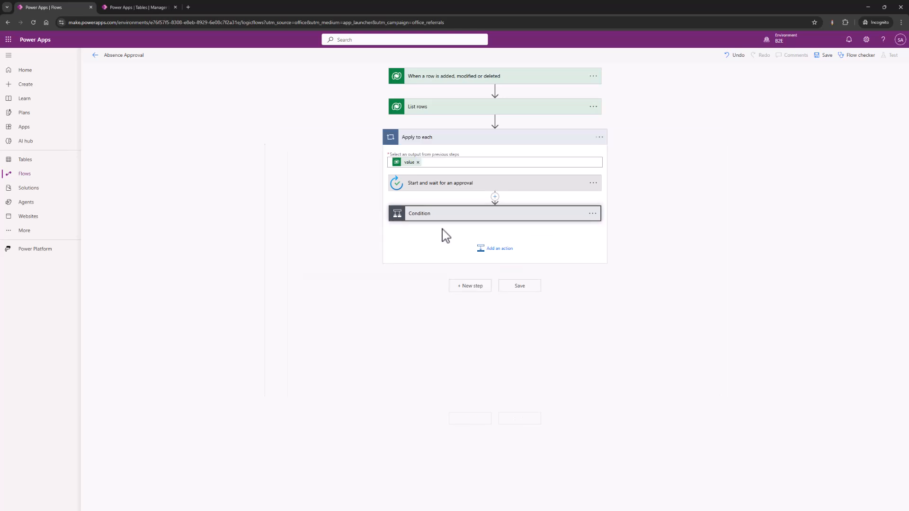
left_click(430, 186)
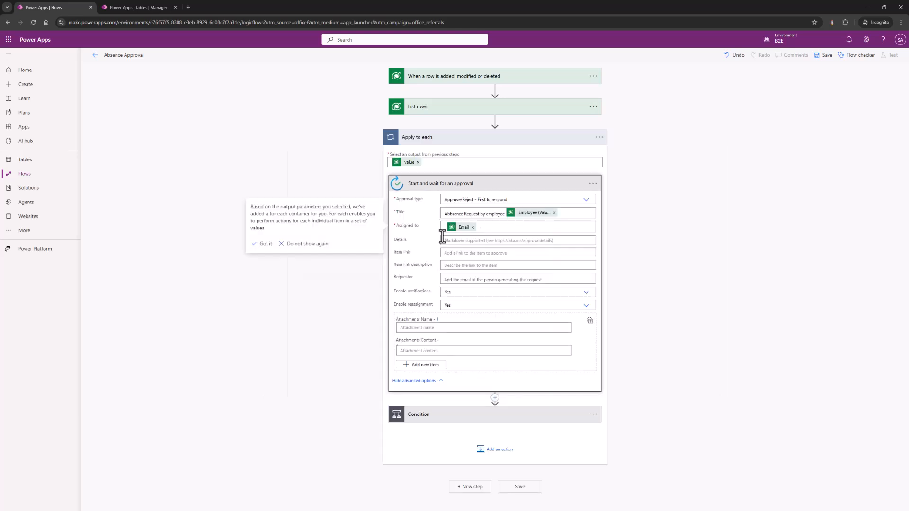
- Set the Condition to check that the approval's Responses dynamic value is equal to 1
left_click(455, 414)
scroll(363, 377, "down", 2)
left_click(404, 330)
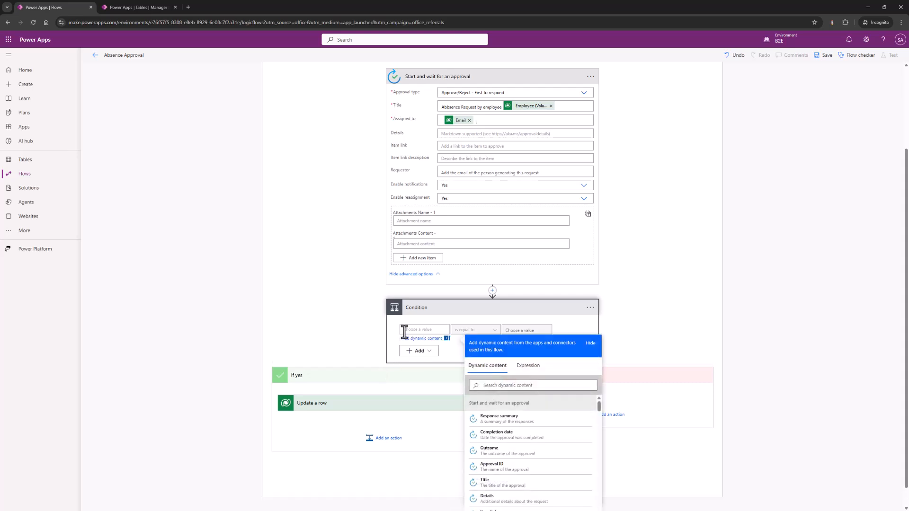
scroll(748, 406, "down", 1)
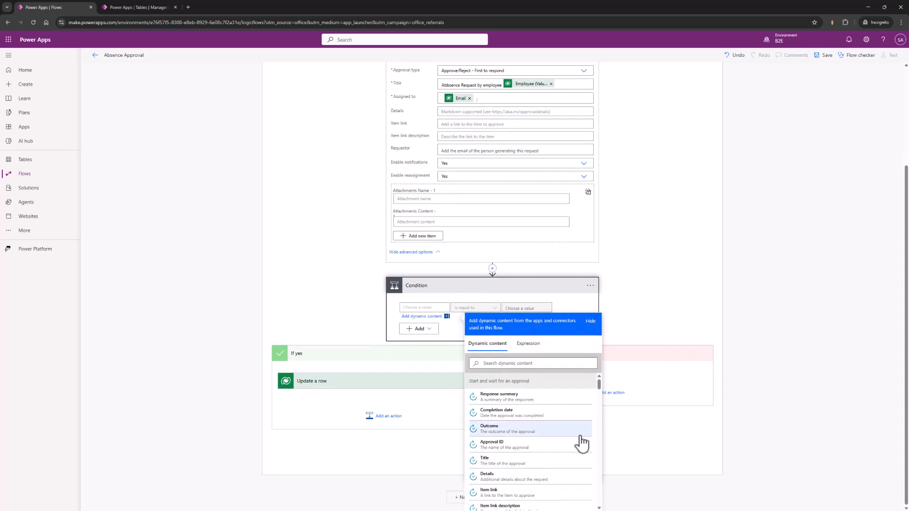
scroll(524, 452, "down", 3)
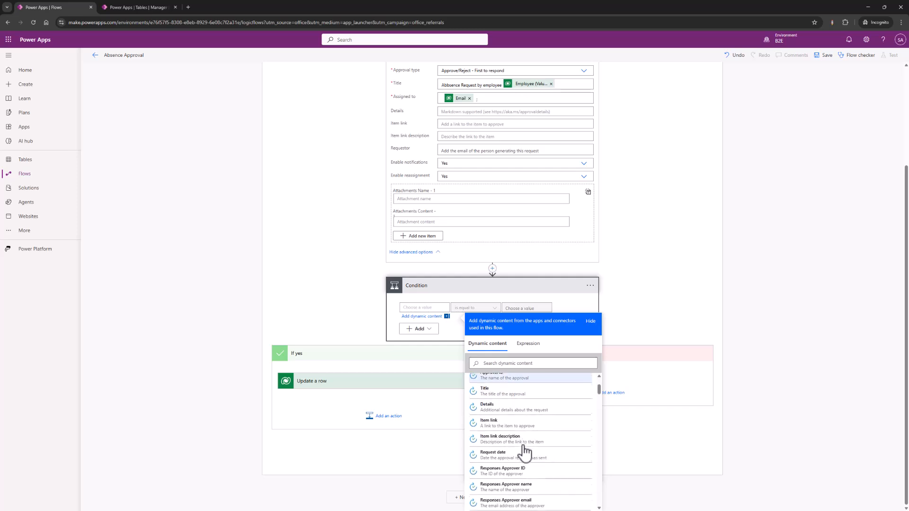
scroll(553, 448, "down", 2)
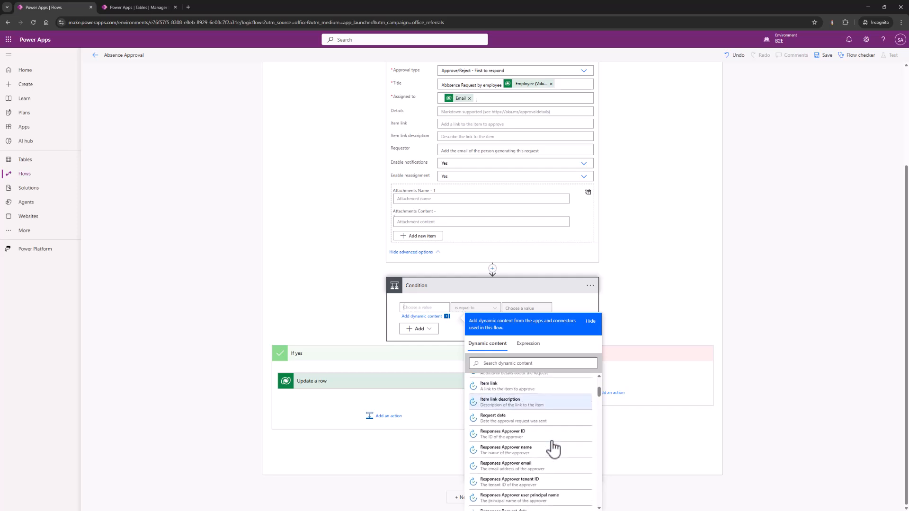
scroll(553, 449, "down", 2)
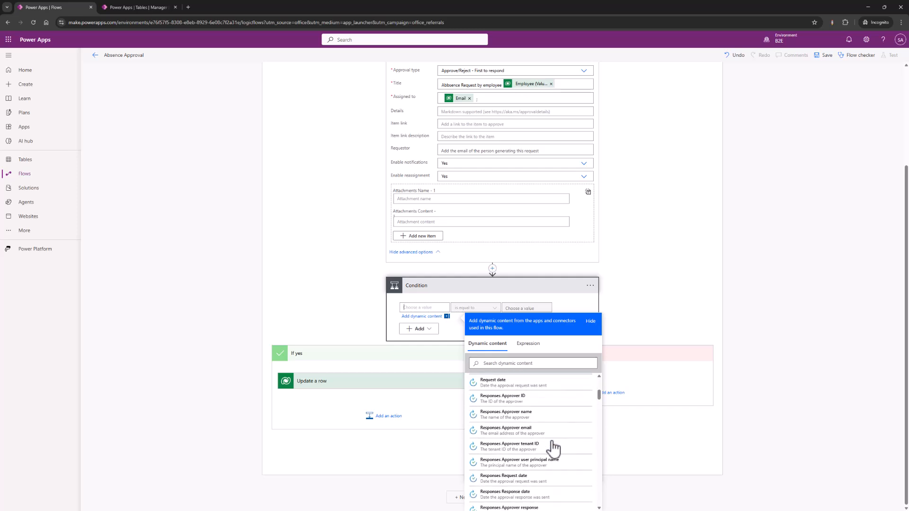
scroll(553, 425, "down", 2)
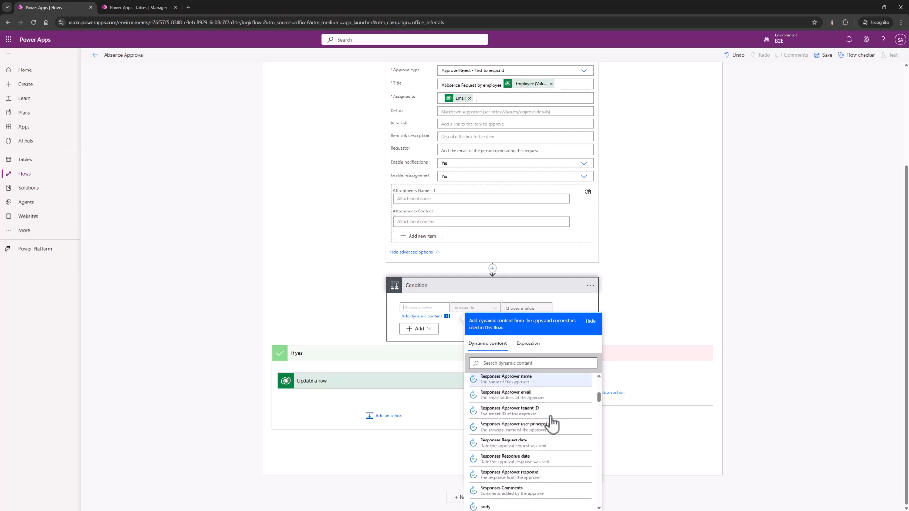
scroll(553, 424, "down", 2)
scroll(552, 448, "down", 2)
scroll(543, 504, "down", 2)
left_click(547, 466)
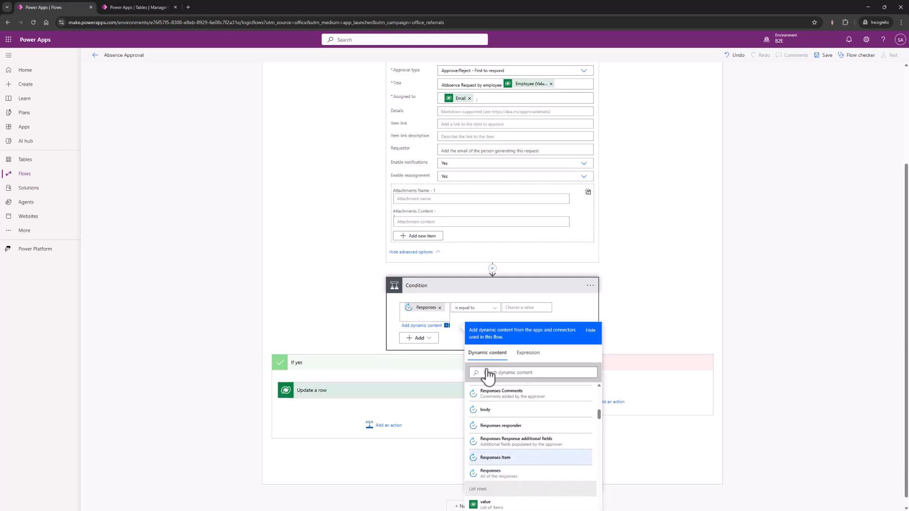
left_click(531, 310)
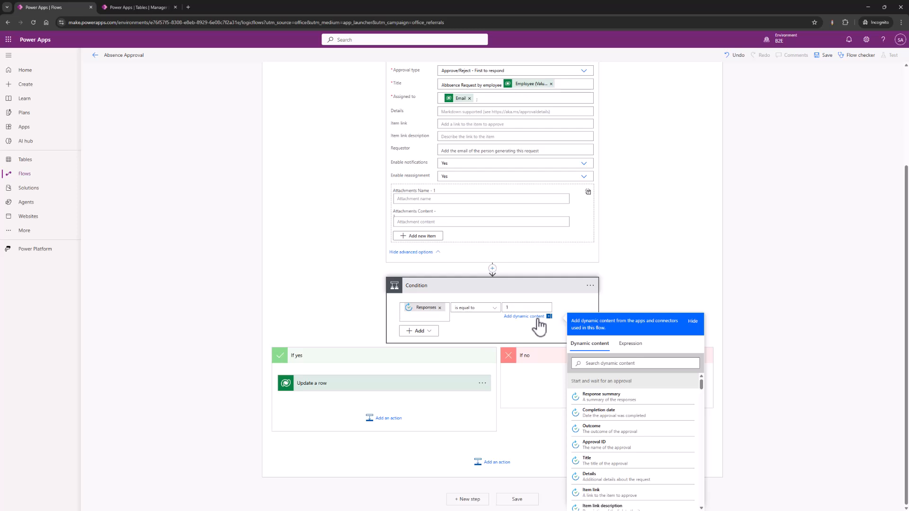
- Set the absence request's Status to Approved in the If yes branch's Update a row action
left_click(357, 392)
scroll(321, 341, "down", 1)
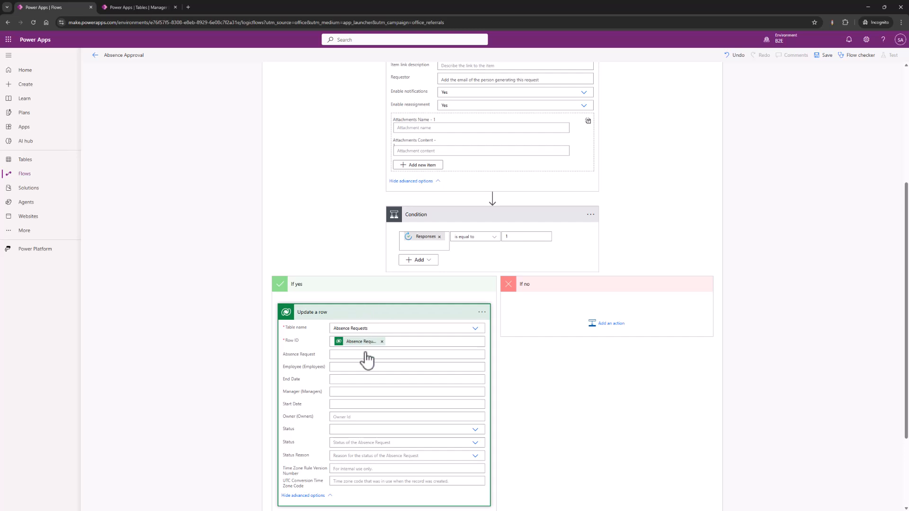
scroll(365, 402, "down", 1)
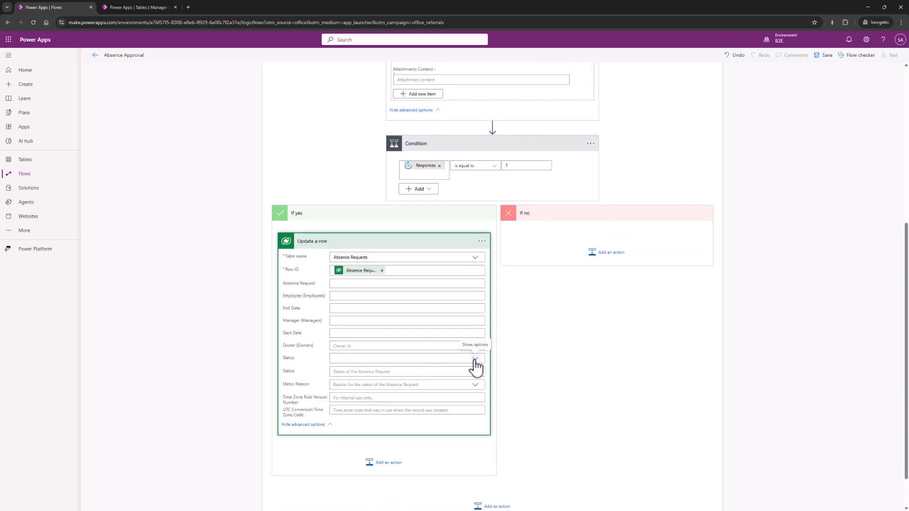
left_click(475, 362)
left_click(359, 374)
- Copy the Update a row action and start adding an action to the If no branch from the flow clipboard
left_click(482, 242)
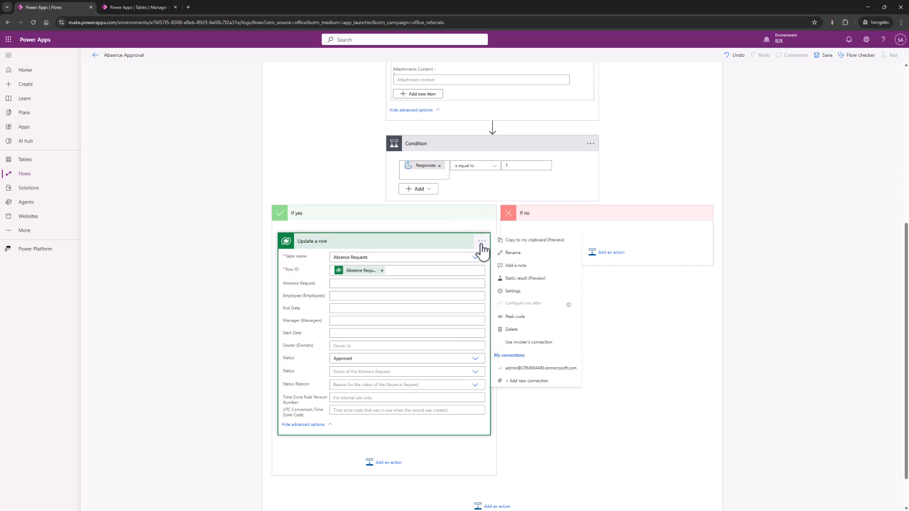
left_click(539, 242)
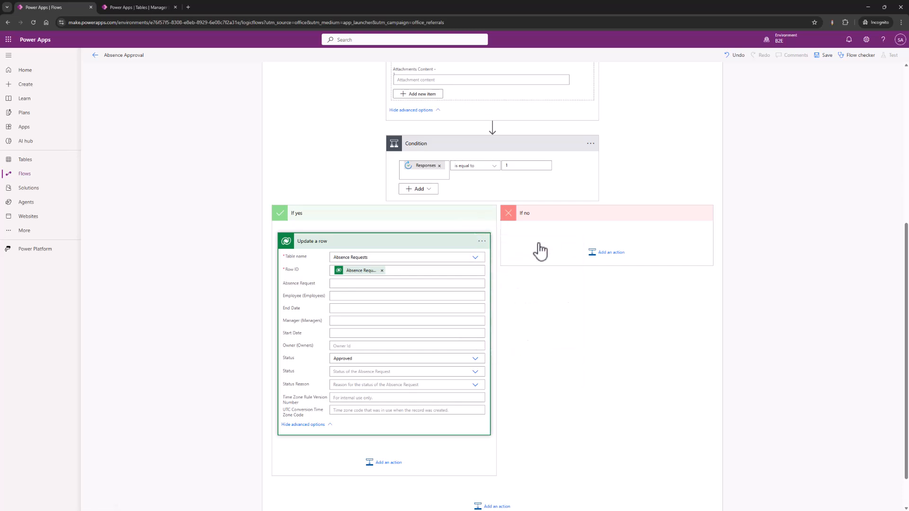
left_click(596, 253)
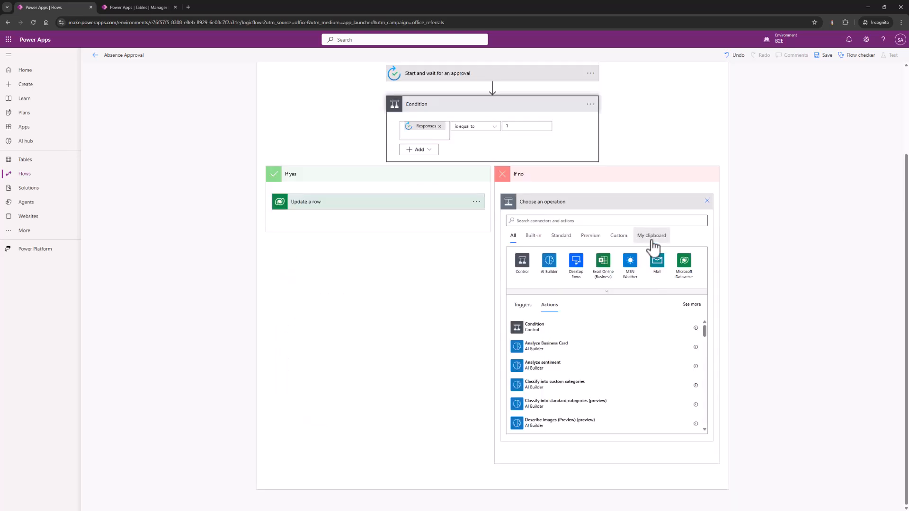
left_click(652, 240)
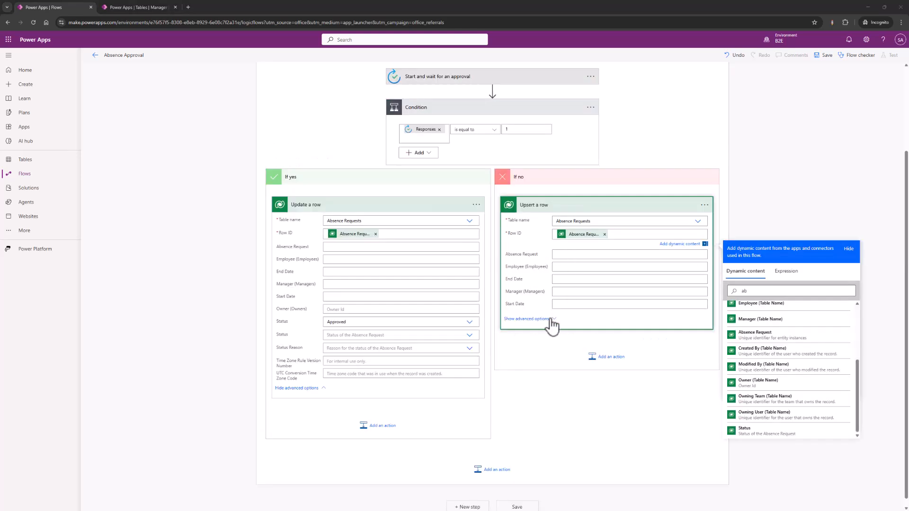
- Set the absence request's Status to Denied in the If no branch's Upsert a row action and save the flow
left_click(549, 319)
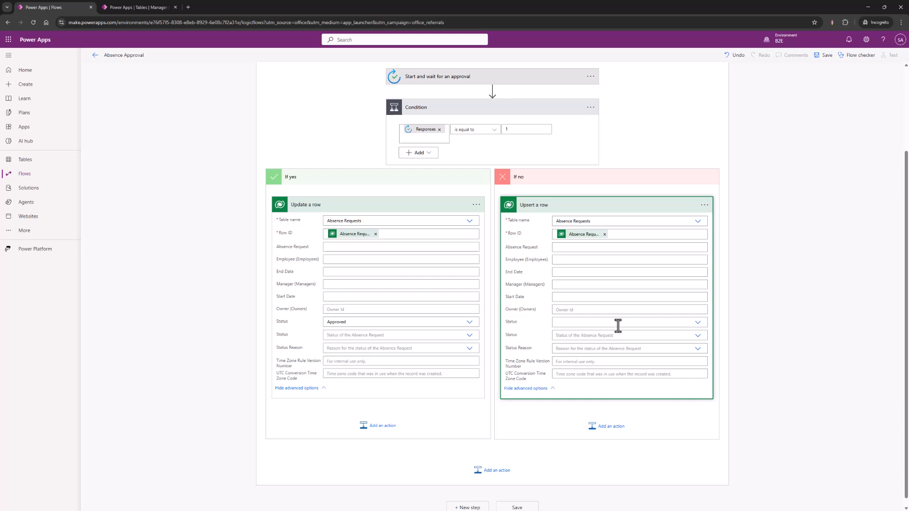
left_click(698, 323)
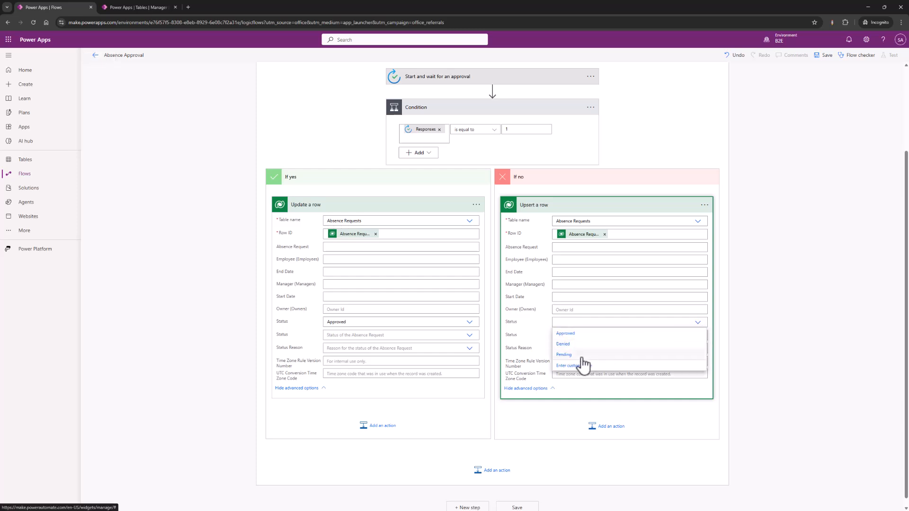
left_click(578, 346)
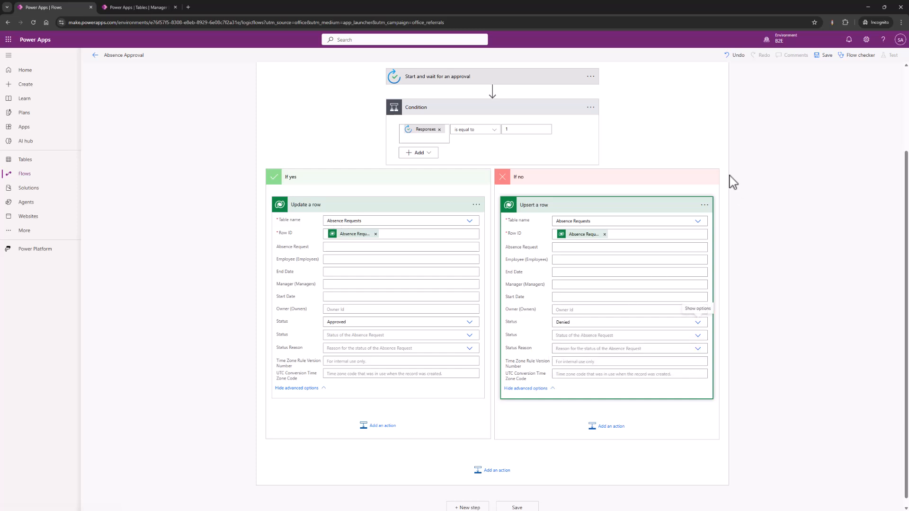
left_click(823, 56)
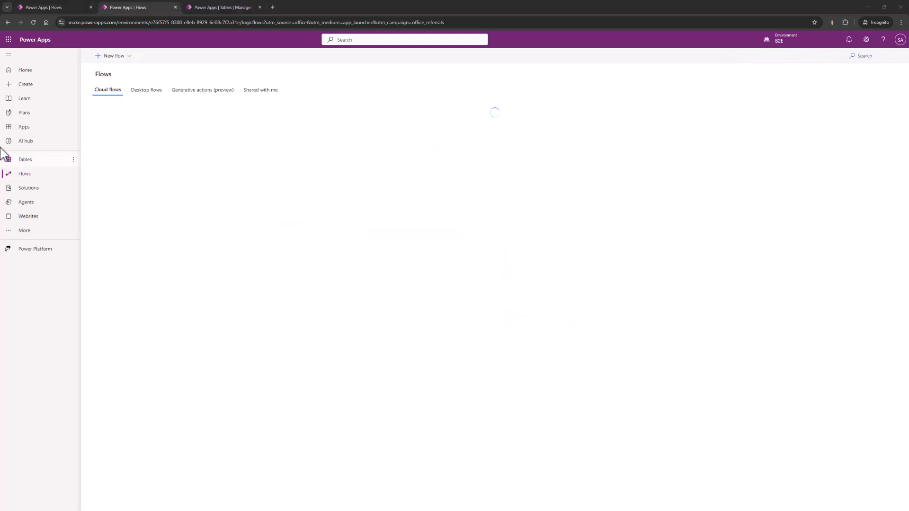
- Go to the list of apps and run the Absence Request App
left_click(33, 133)
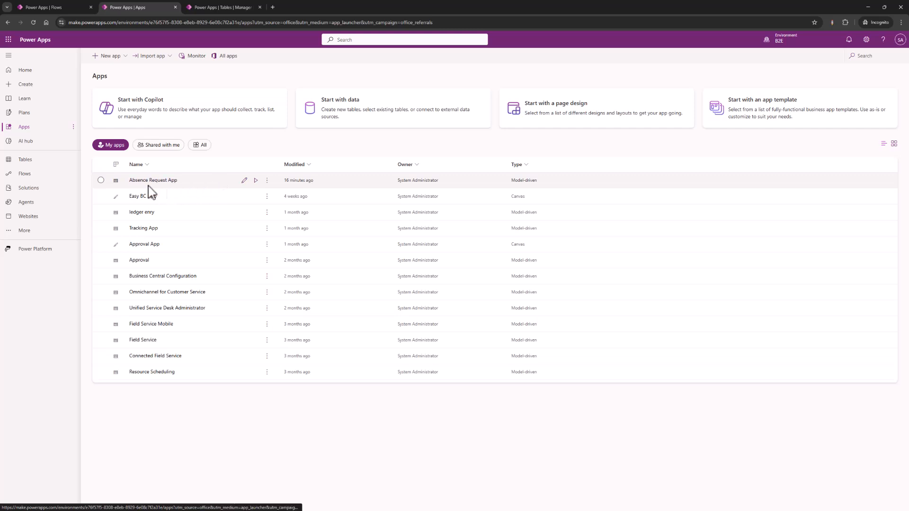
left_click(258, 182)
left_click(258, 188)
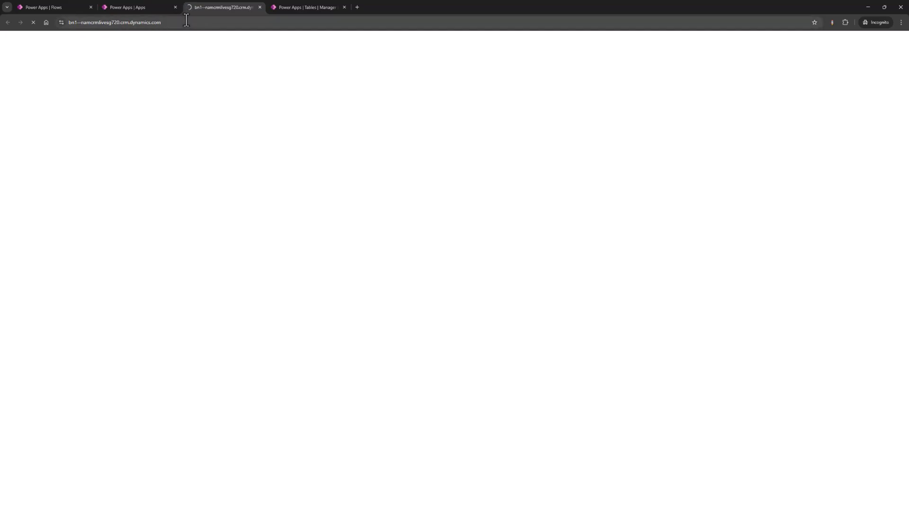
- Return to the cloud flows list and look for the Absence Approval flow
left_click(56, 7)
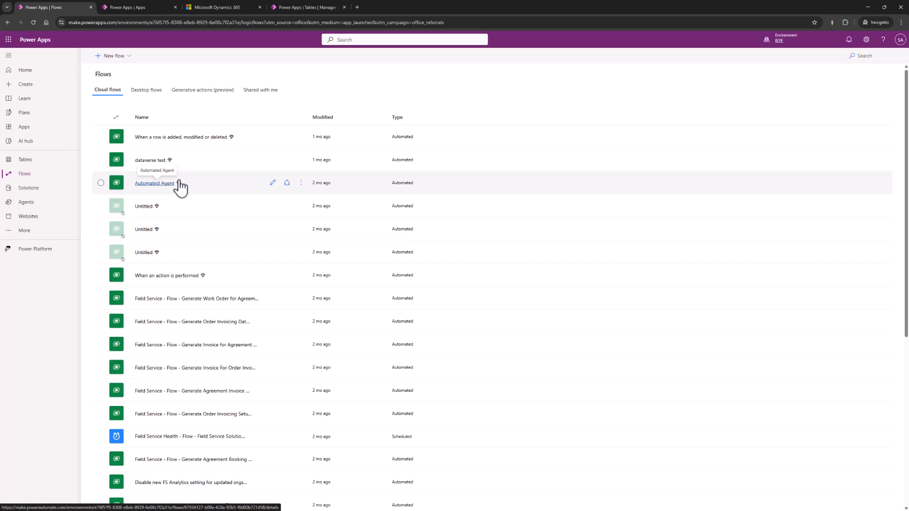
scroll(209, 157, "down", 2)
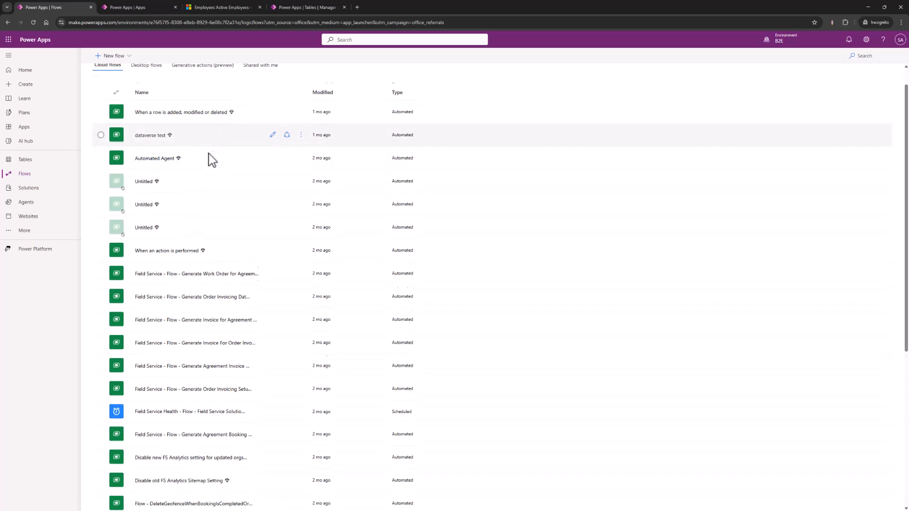
scroll(212, 160, "down", 4)
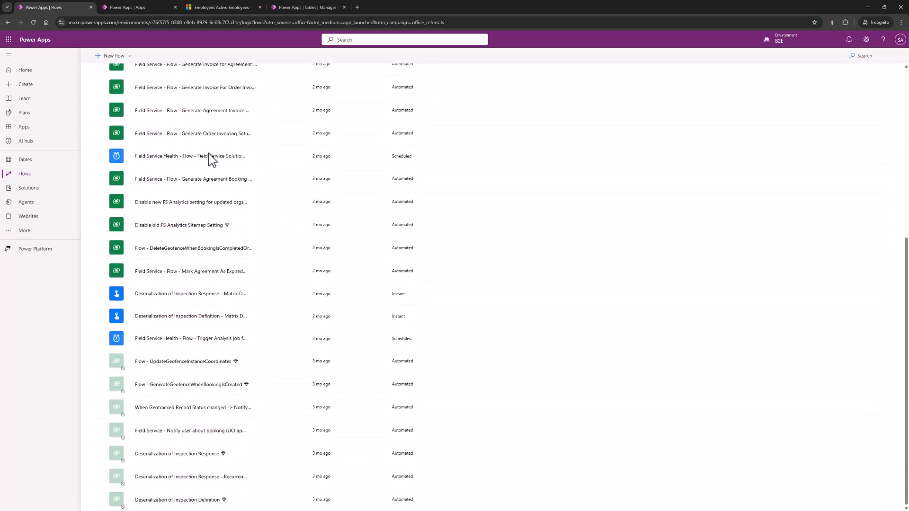
scroll(183, 402, "up", 6)
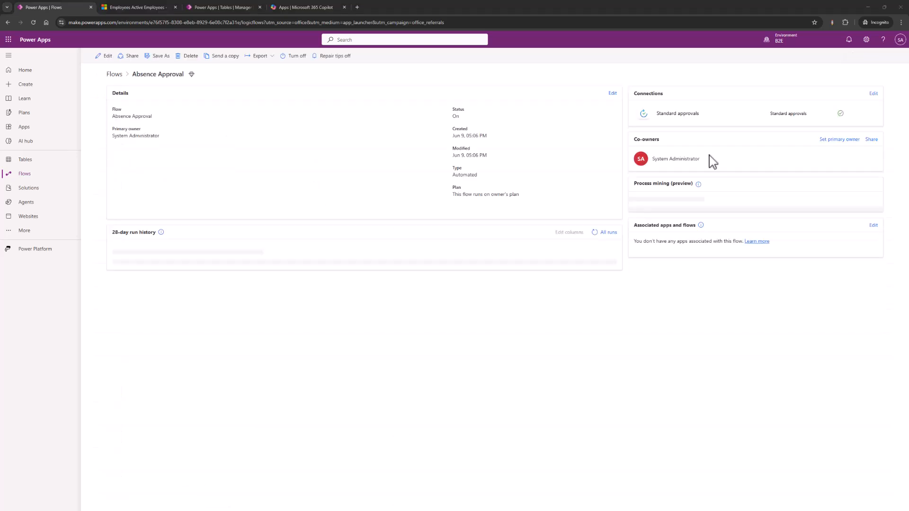
- In the Absence Request App, set the HR manager's email to the signed-in administrator's address, and save and close the record
left_click(138, 7)
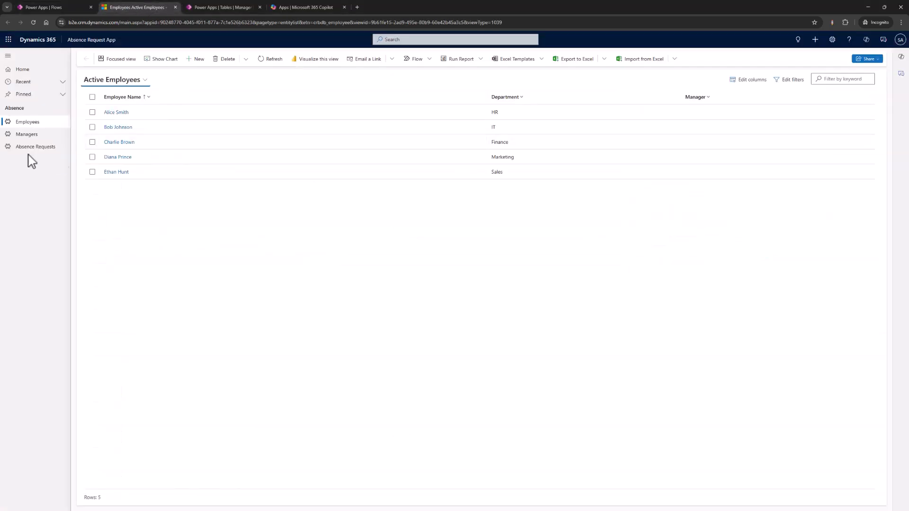
left_click(26, 138)
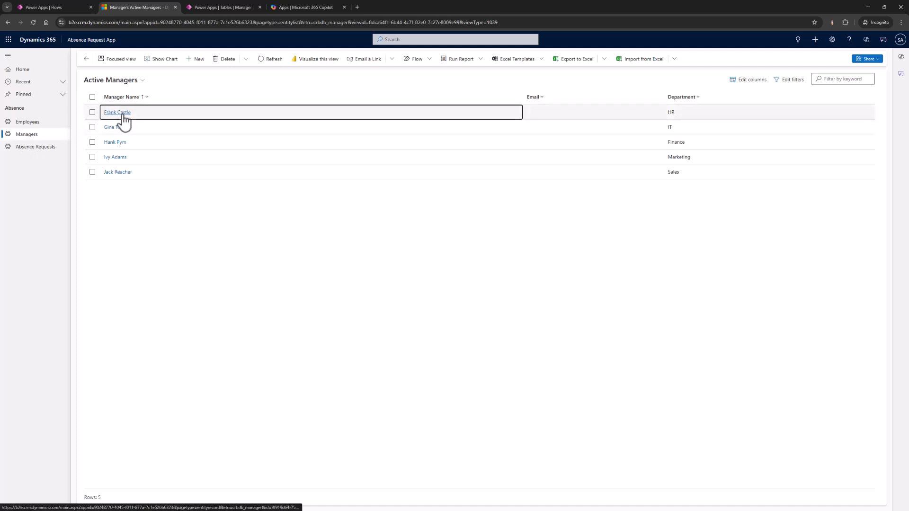
left_click(123, 115)
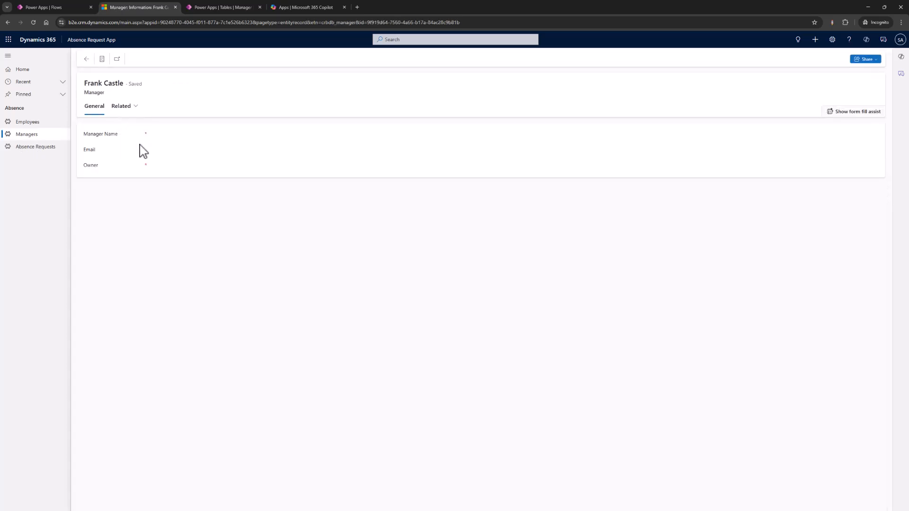
left_click(167, 153)
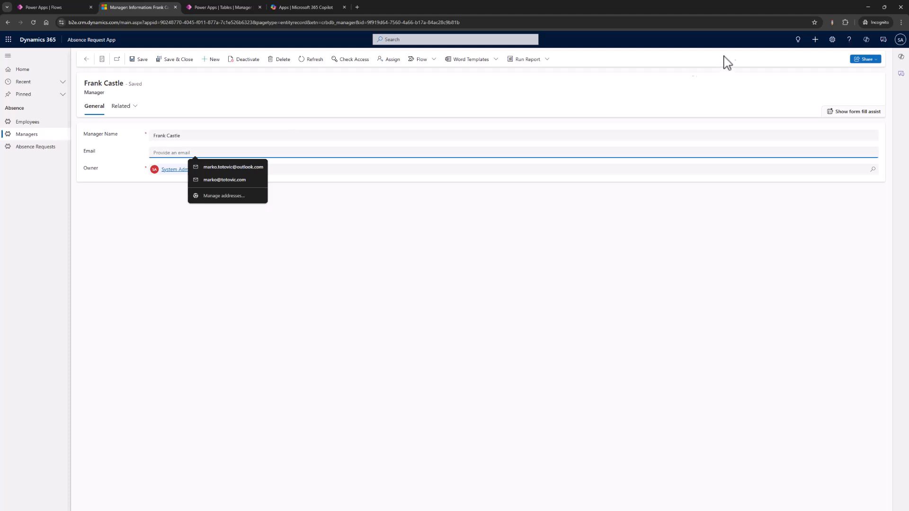
left_click(900, 39)
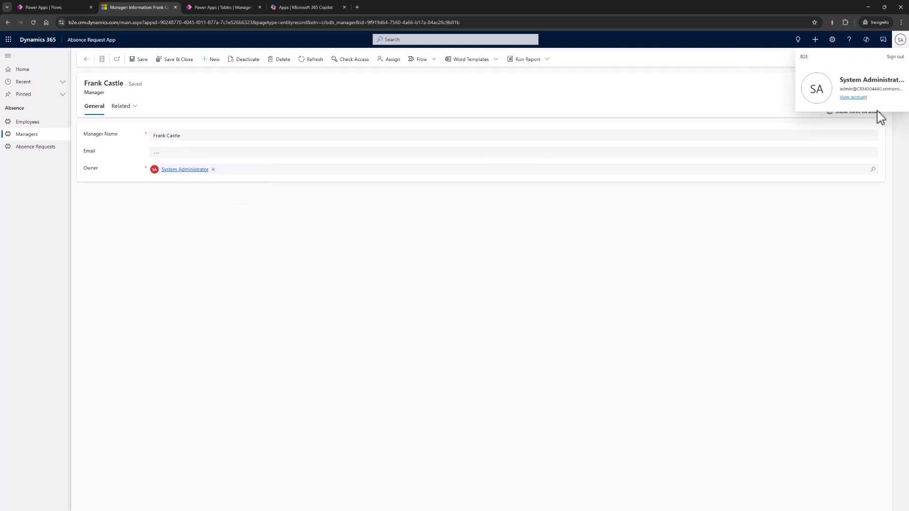
triple_click(869, 89)
left_click(167, 153)
key("ctrl+v")
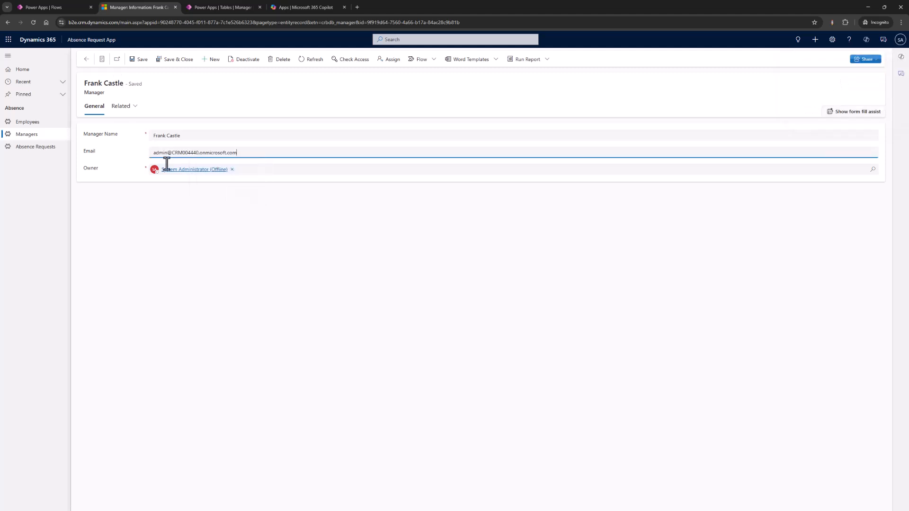
left_click(176, 61)
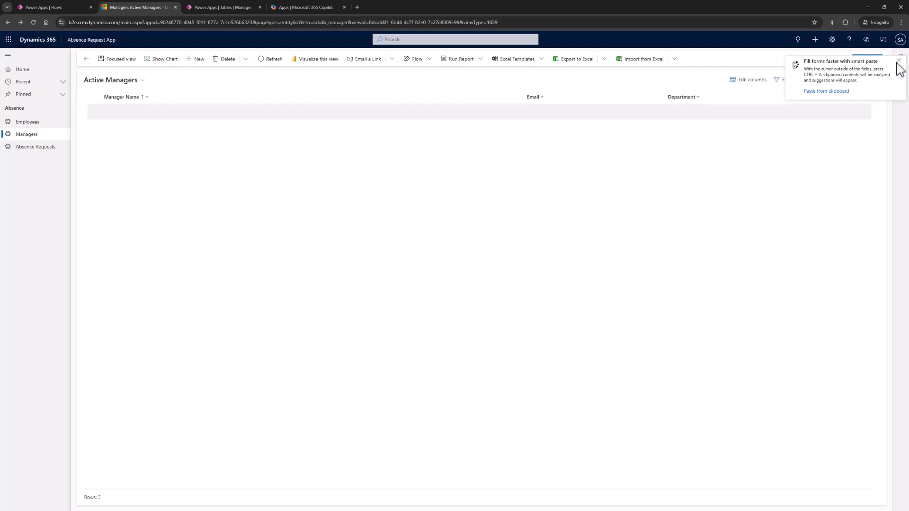
left_click(898, 61)
- Check the HR employee's record for its available fields and review the list of managers
left_click(19, 122)
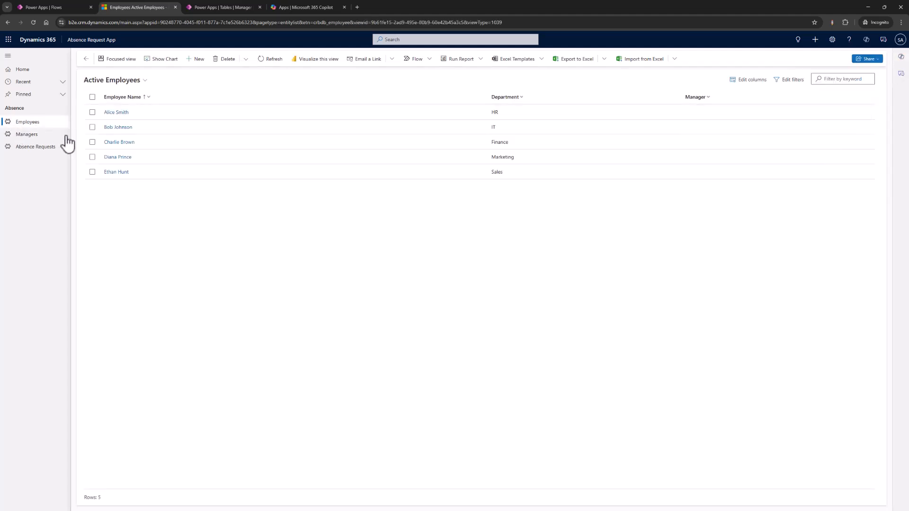
left_click(120, 114)
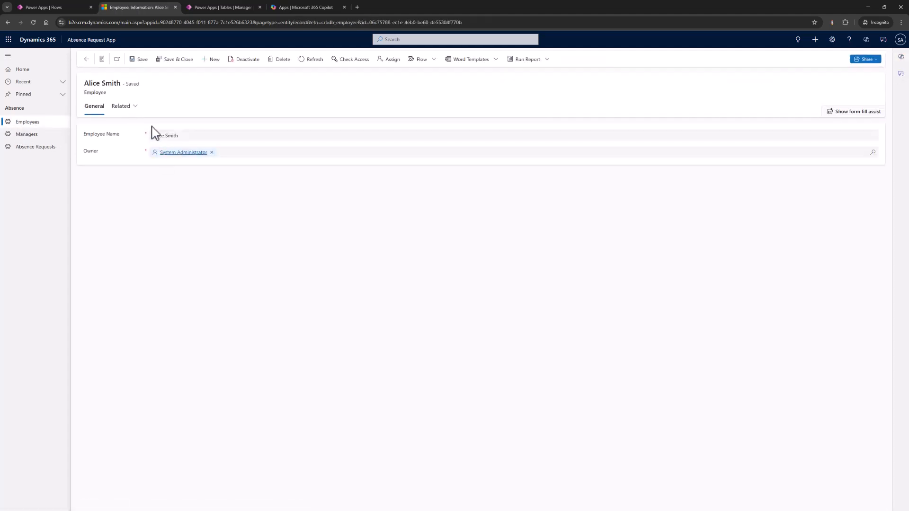
left_click(26, 139)
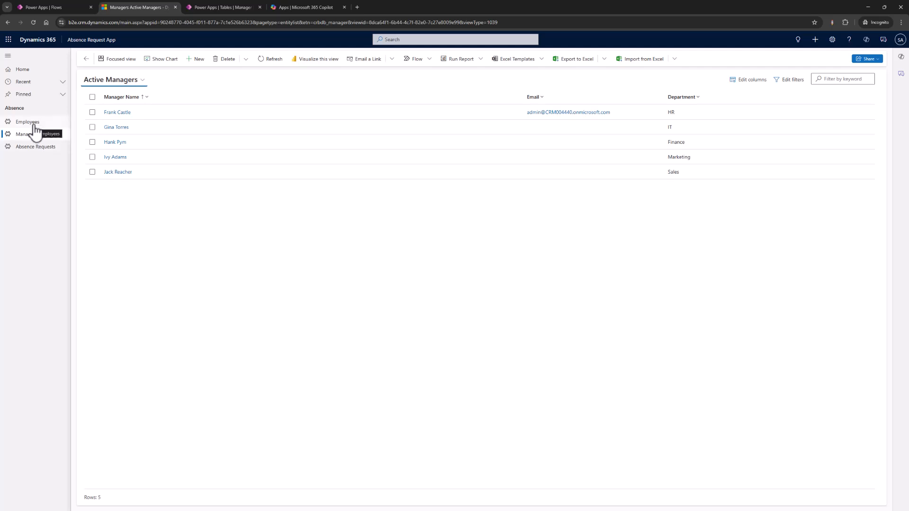
- Create an absence request named "request 001", hide the form fill assist and save the record
left_click(34, 148)
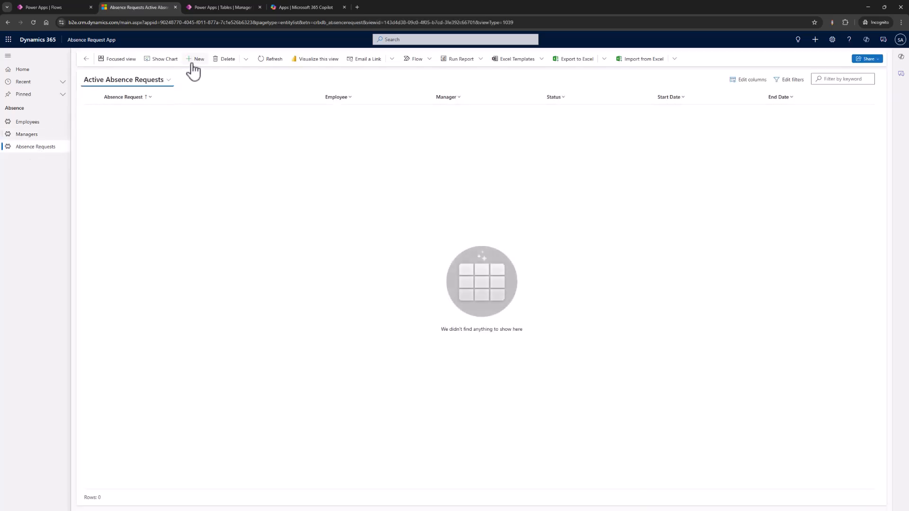
left_click(194, 63)
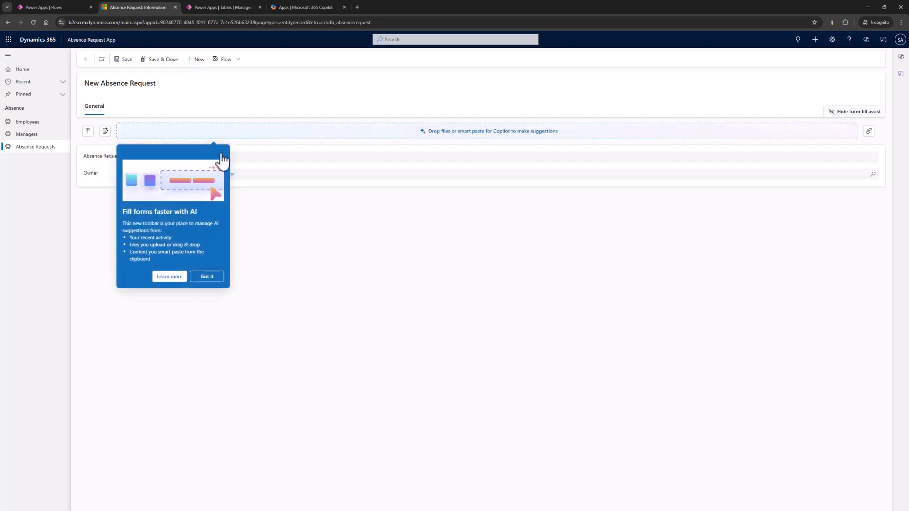
left_click(220, 155)
left_click(173, 159)
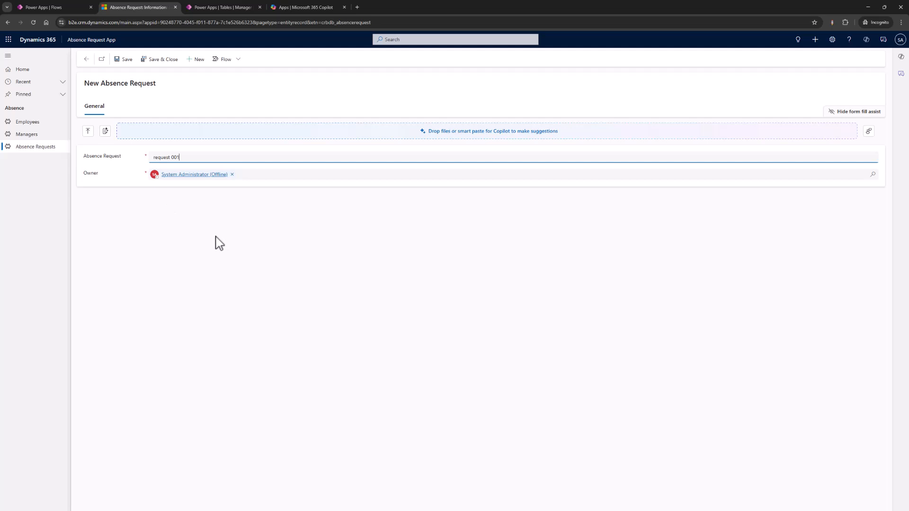
left_click(855, 113)
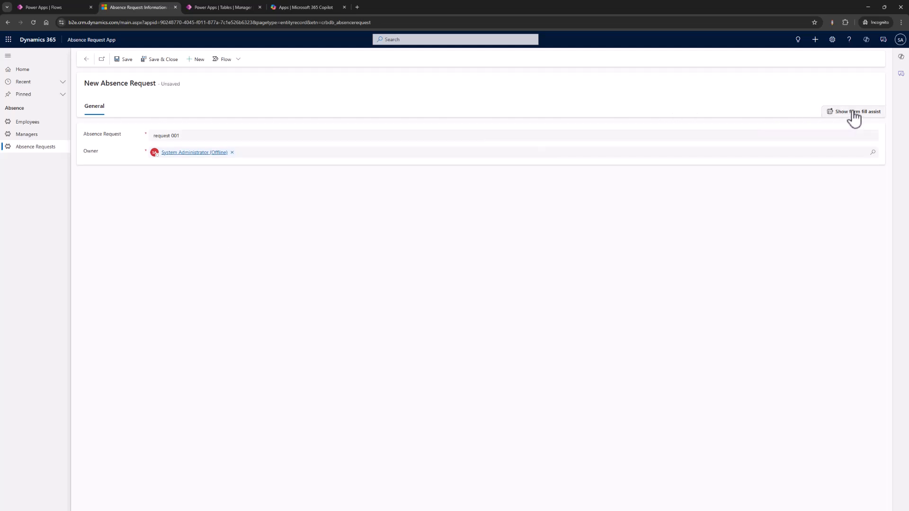
left_click(854, 114)
left_click(853, 116)
key("ctrl+s")
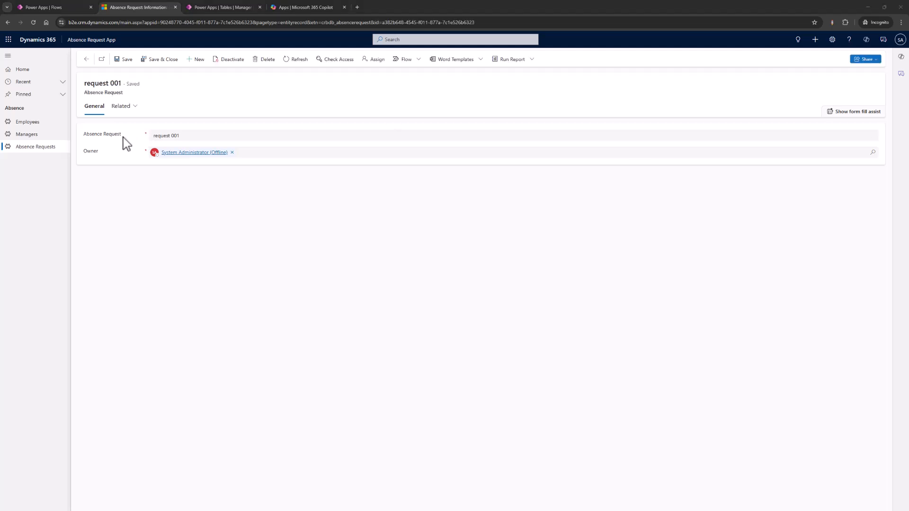
- Switch to Power Apps, find the Absence Request table among all tables and open its Absence Request main form for editing
left_click(37, 135)
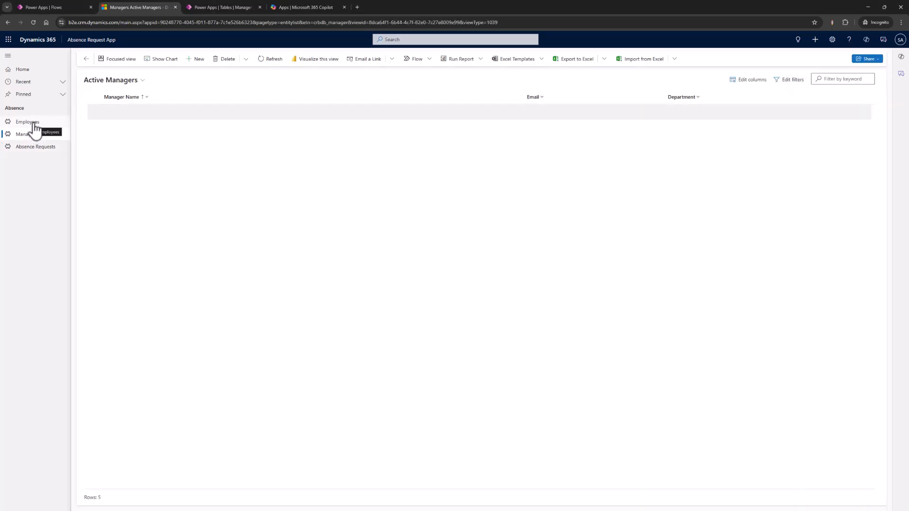
left_click(34, 125)
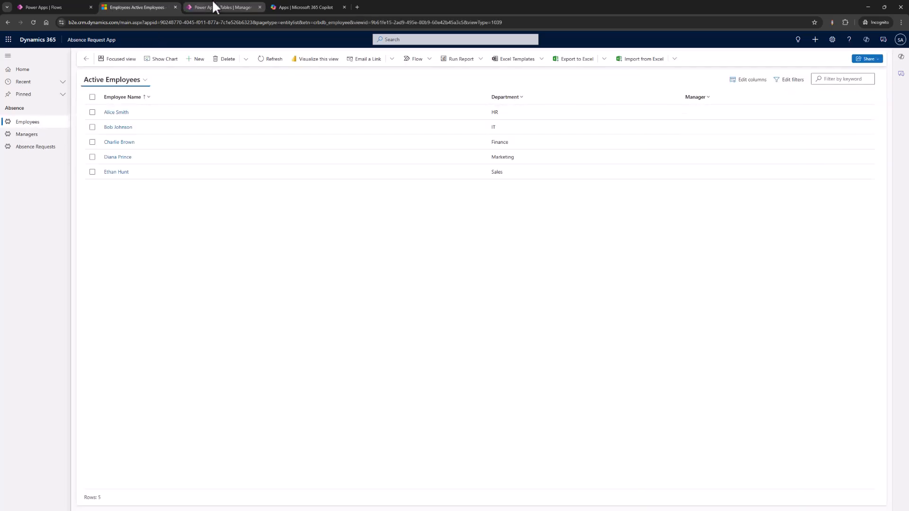
left_click(214, 7)
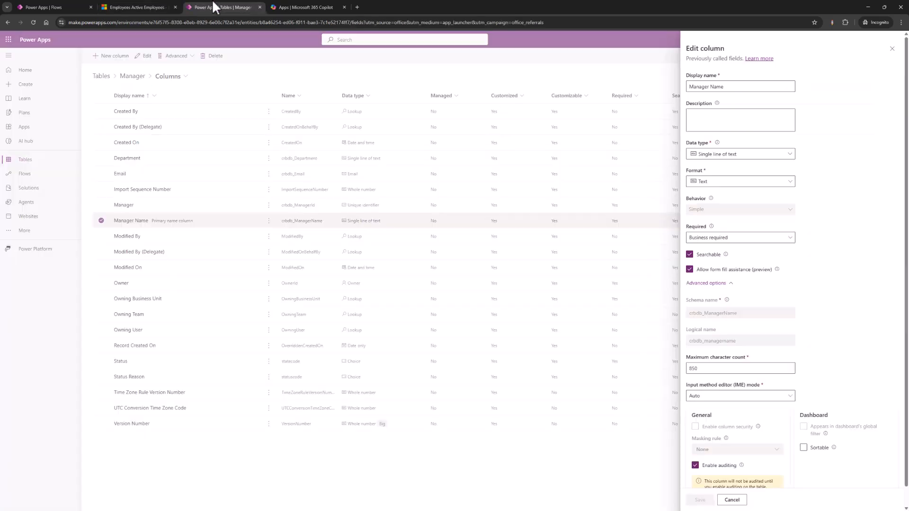
left_click(892, 49)
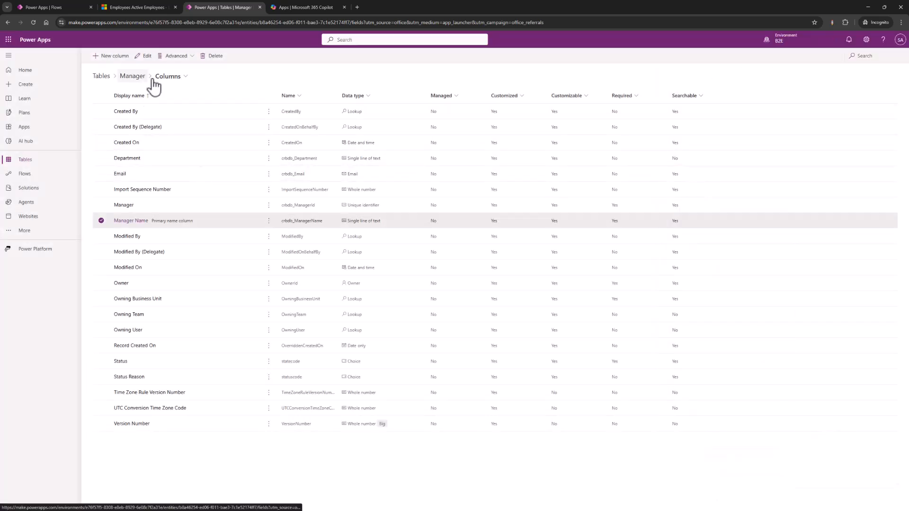
left_click(39, 163)
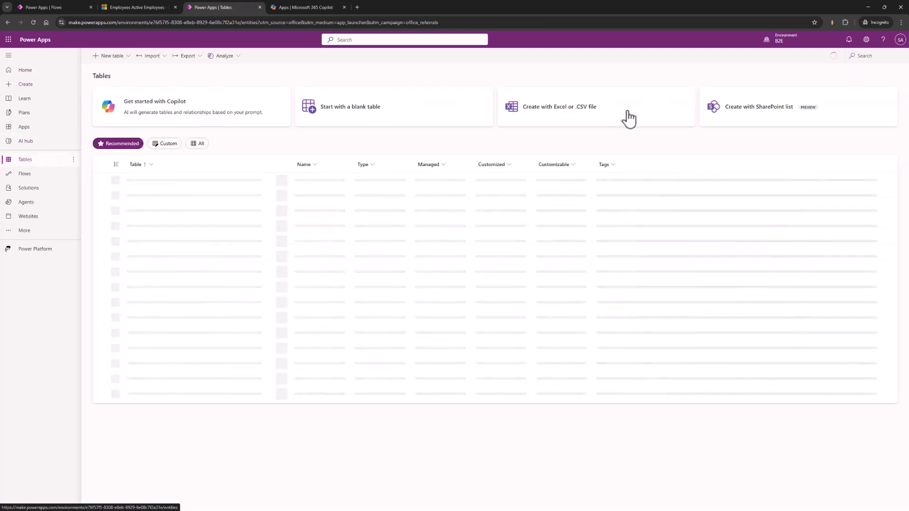
left_click(198, 144)
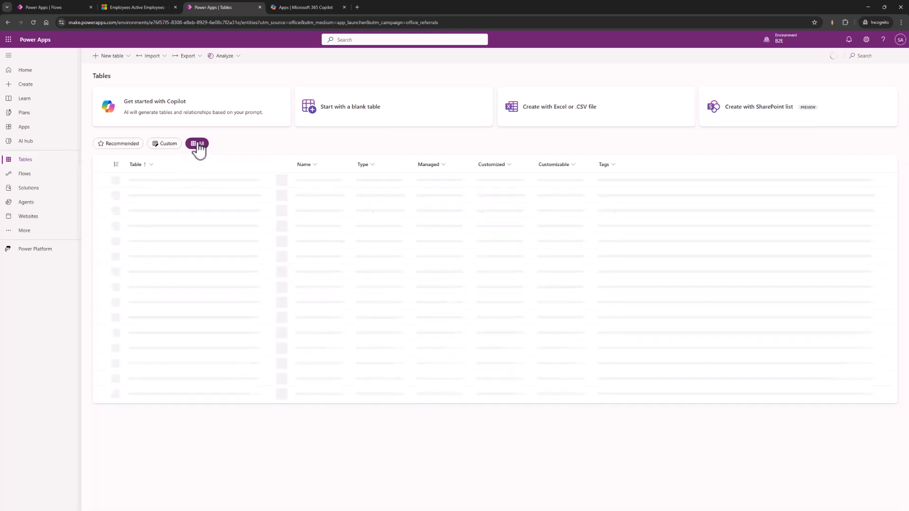
left_click(881, 58)
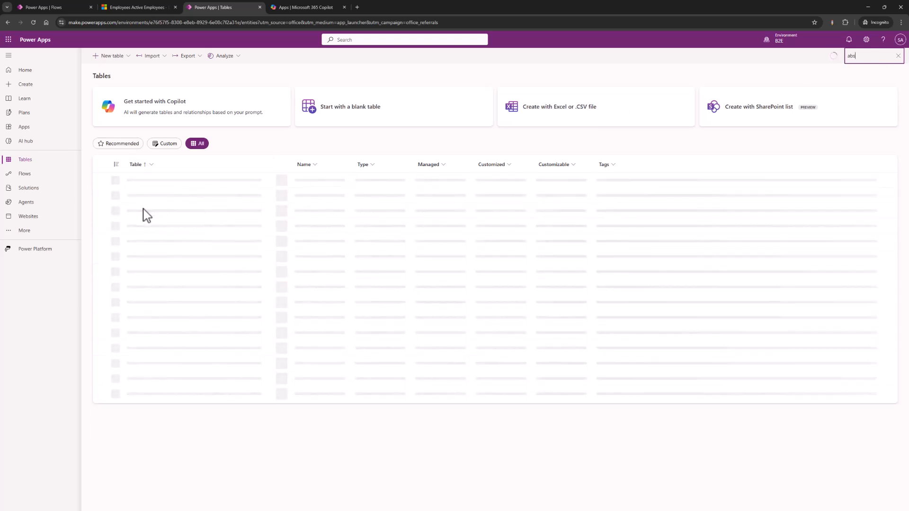
left_click(149, 182)
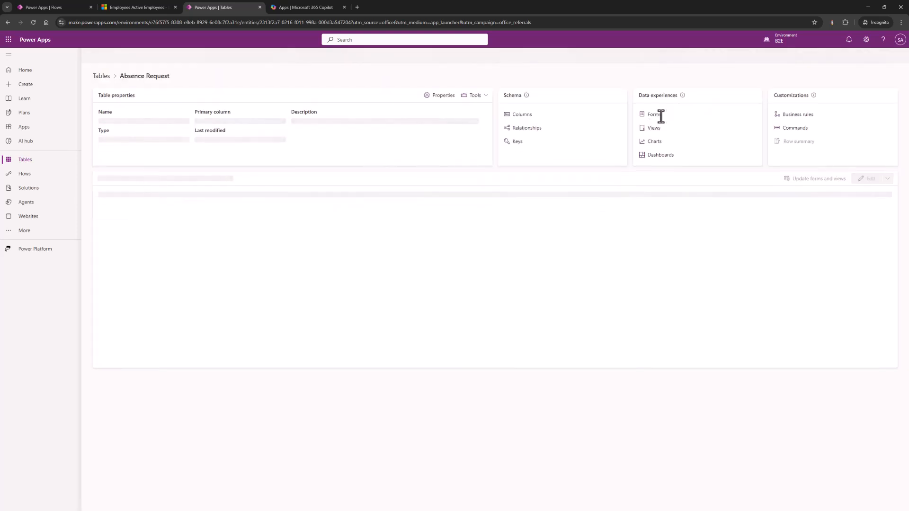
left_click(651, 118)
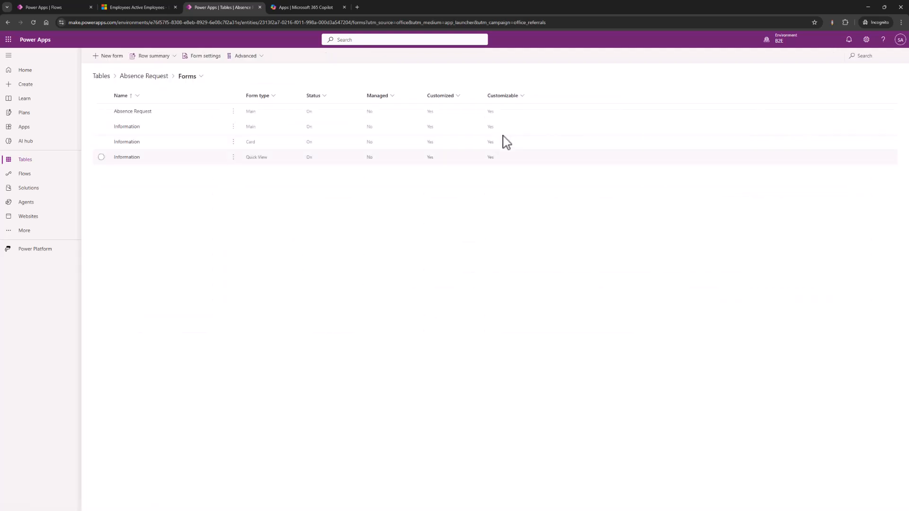
left_click(137, 113)
- Check the request 001 record in the Absence Request App and go back to the list of absence requests
left_click(146, 6)
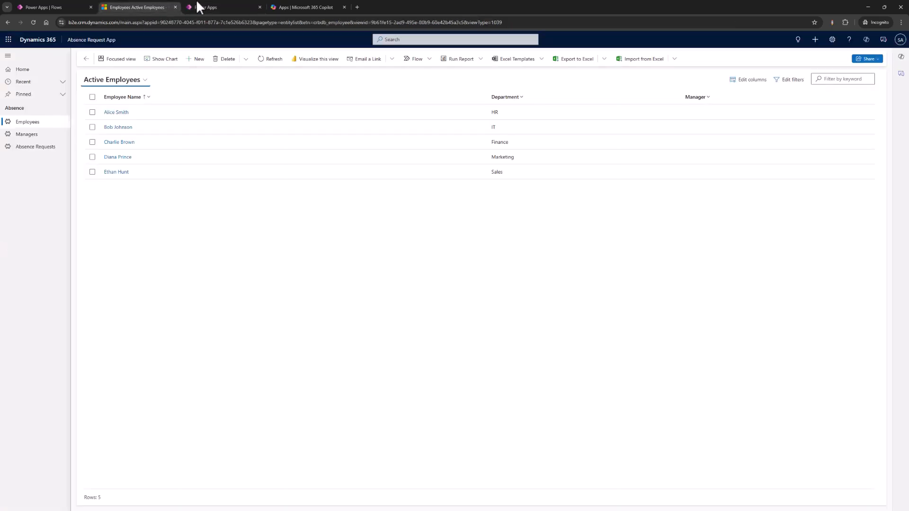
left_click(47, 147)
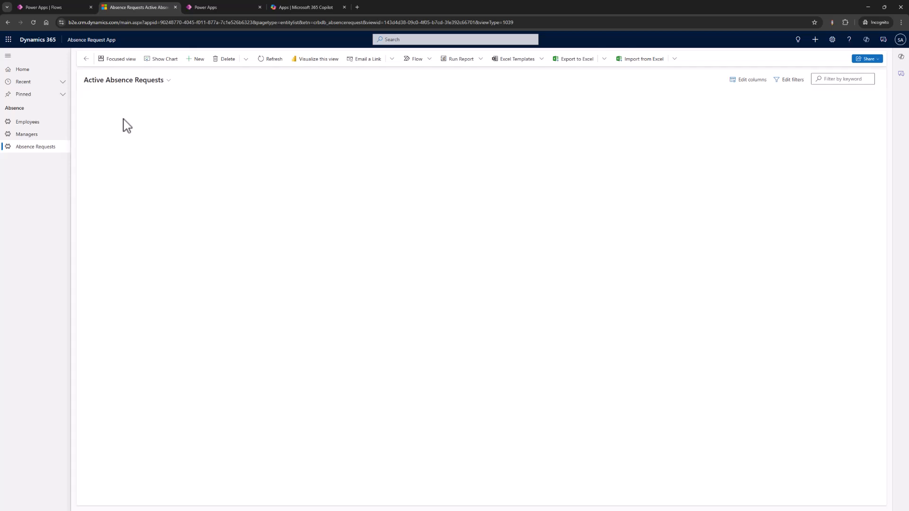
left_click(124, 115)
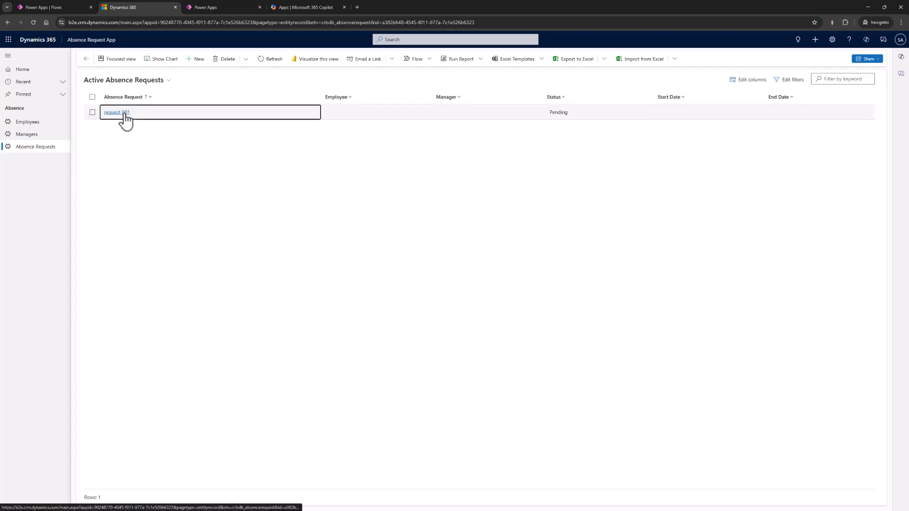
left_click(86, 60)
- Save and publish the Absence Request main form with the employee, manager, start date, end date and status fields
left_click(208, 7)
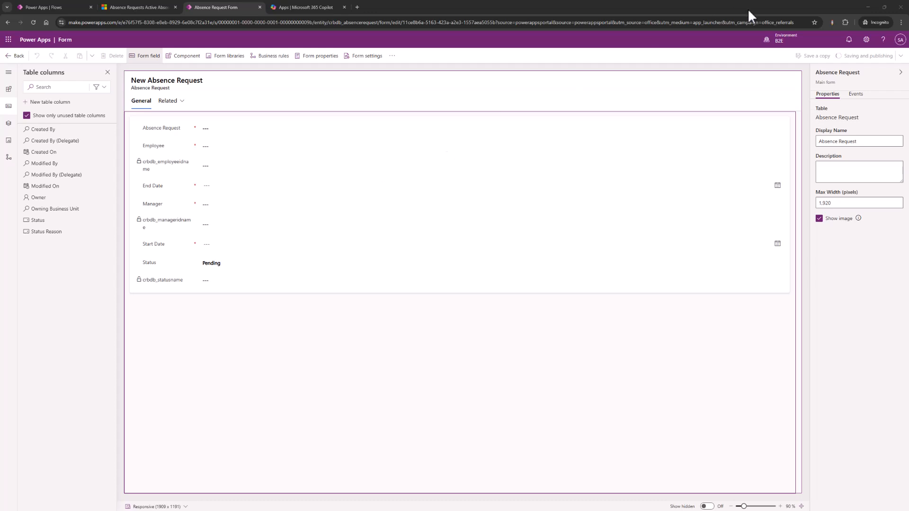
left_click(860, 58)
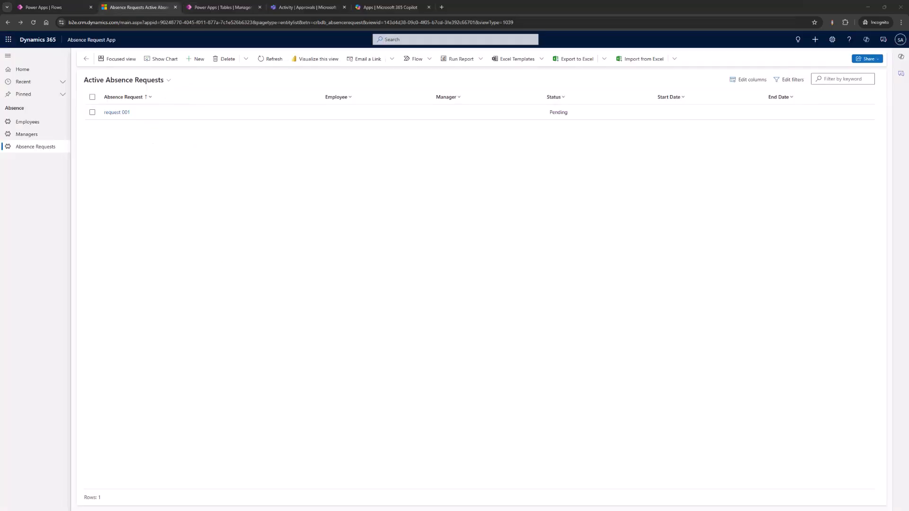
- Start a new absence request named "Request 002" and assign the recently used employee and the first recent manager
left_click(194, 59)
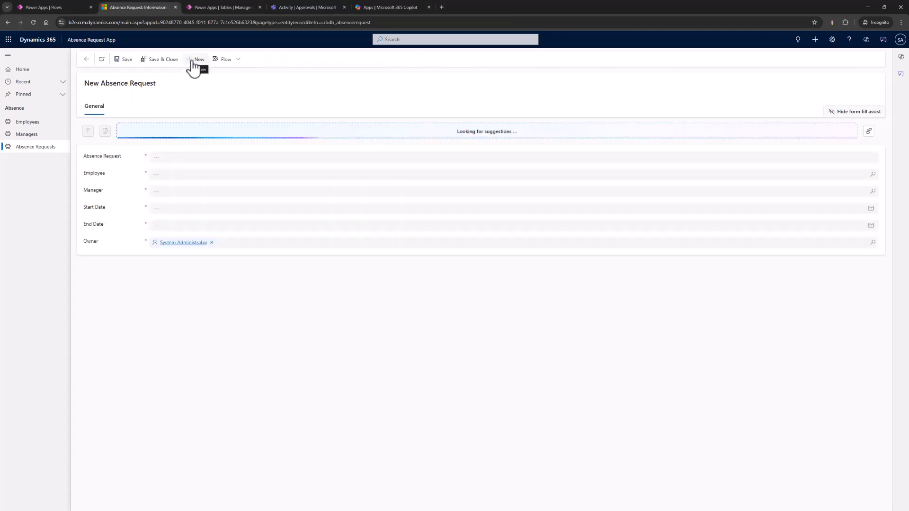
left_click(175, 159)
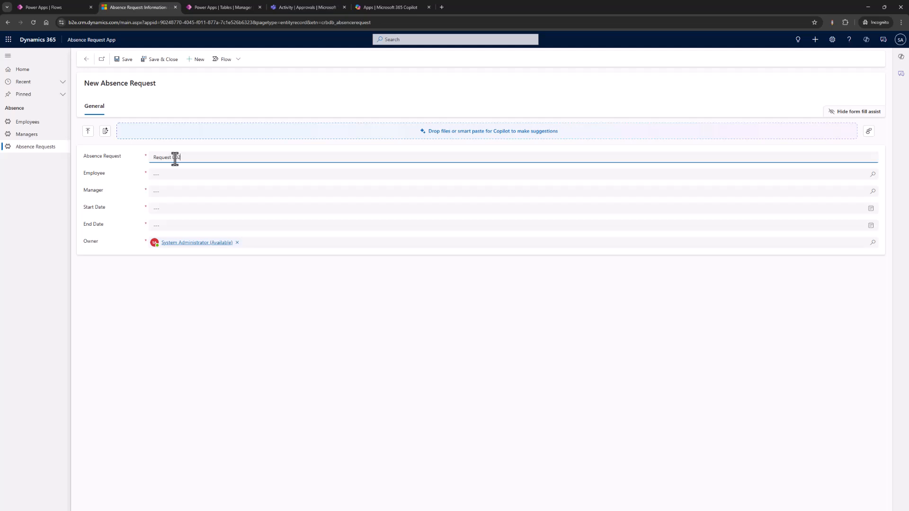
left_click(179, 175)
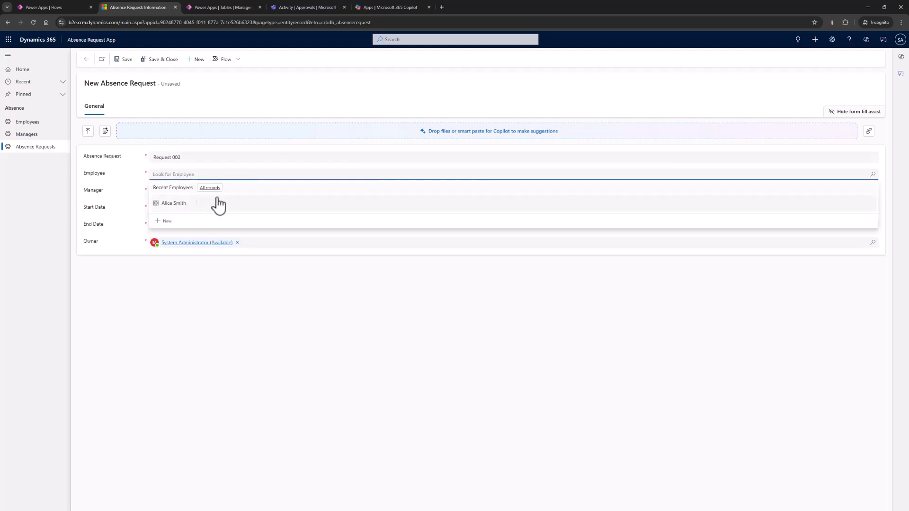
left_click(250, 206)
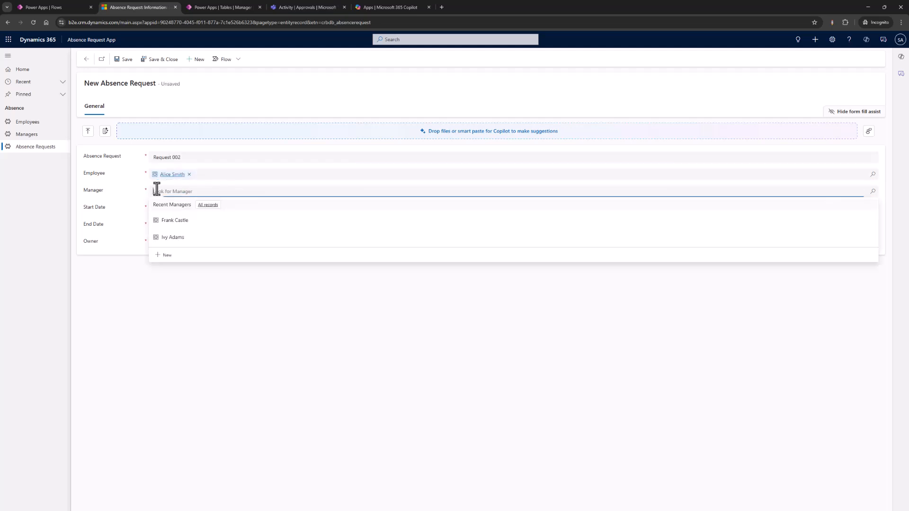
left_click(171, 221)
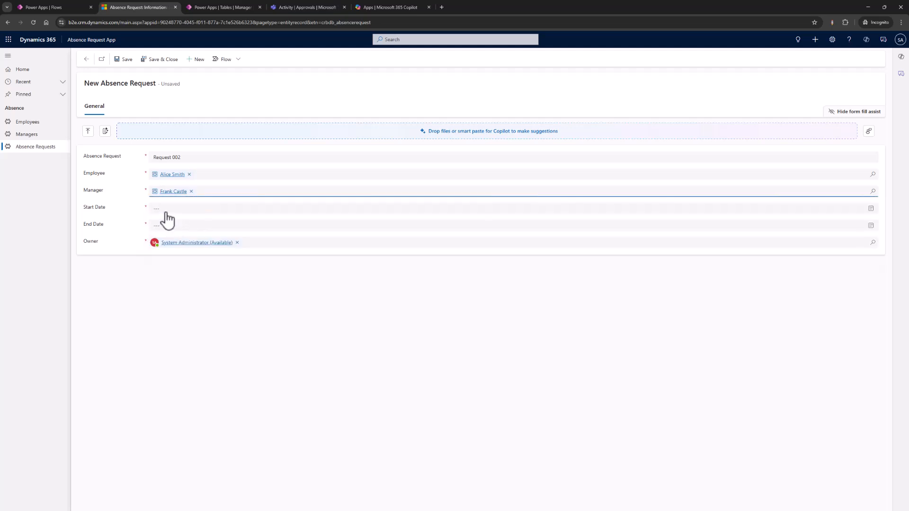
- Set the request's start date to 6/17/2025 and end date to 6/24/2025, and save and close it
left_click(165, 211)
left_click(179, 266)
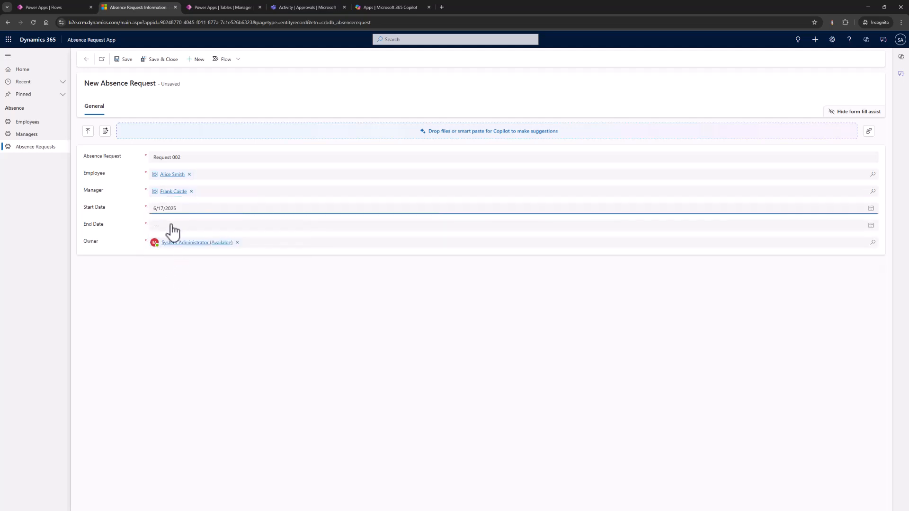
left_click(171, 227)
left_click(179, 292)
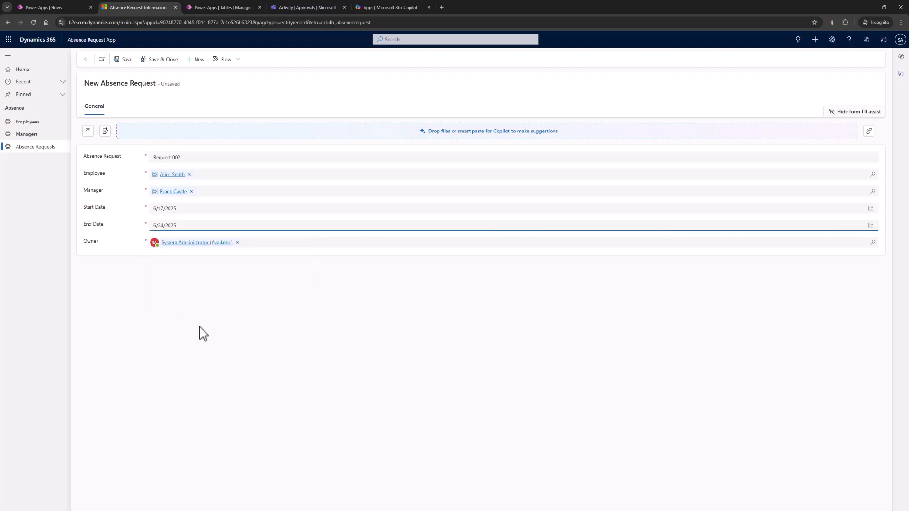
left_click(160, 63)
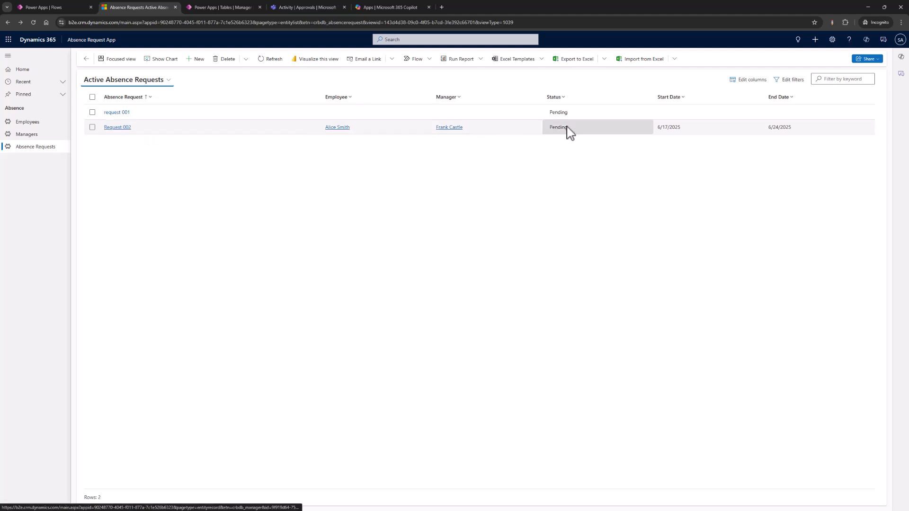
- Delete the request 001 record from the active absence requests
left_click(92, 113)
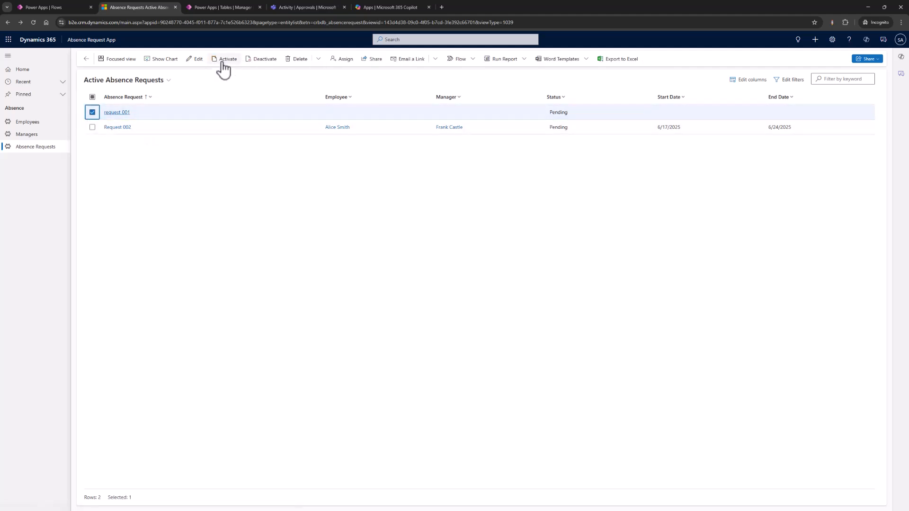
left_click(296, 59)
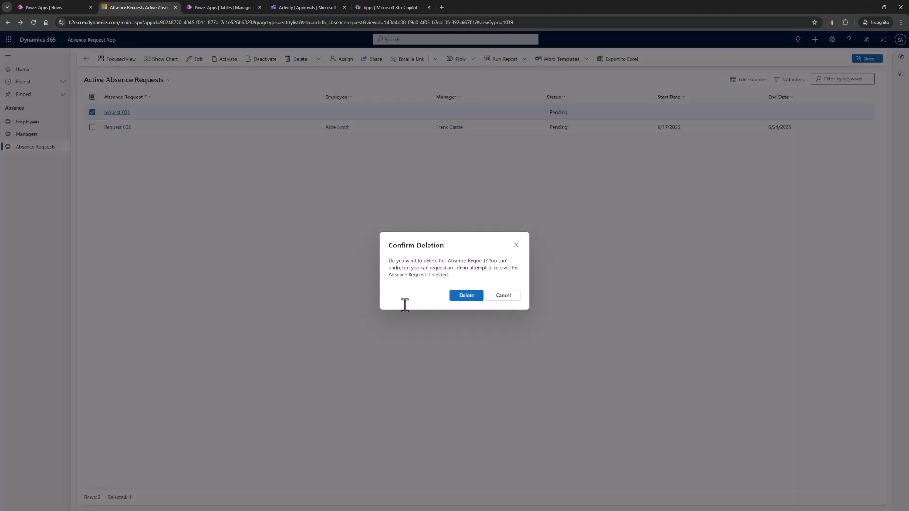
left_click(473, 298)
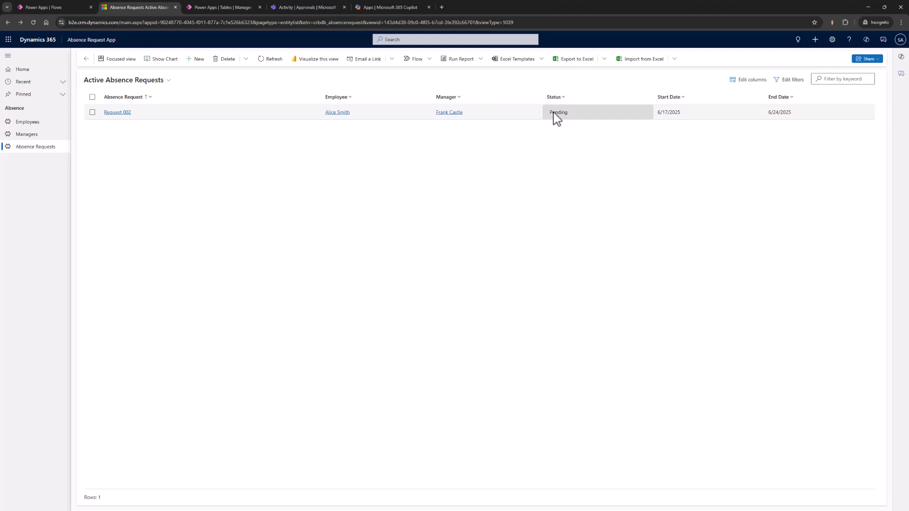
- Switch to Teams and open the newest approval request from the activity feed
left_click(294, 7)
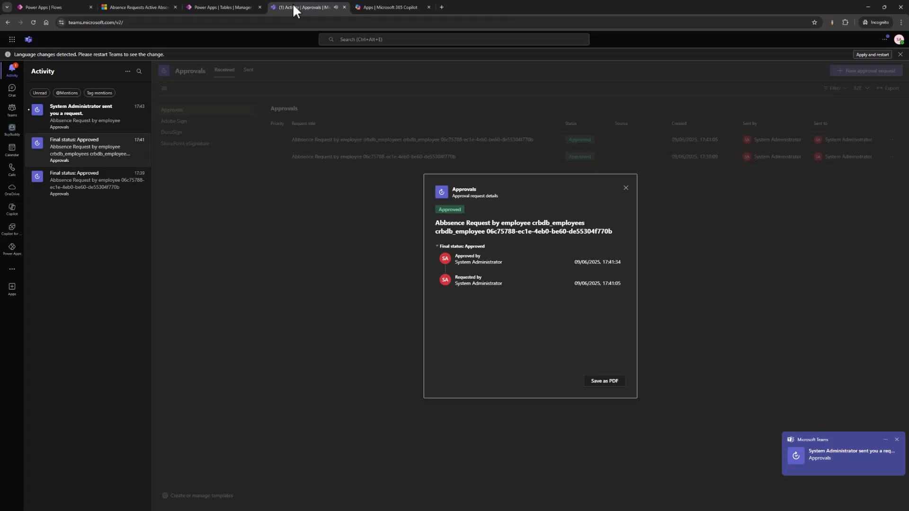
left_click(89, 115)
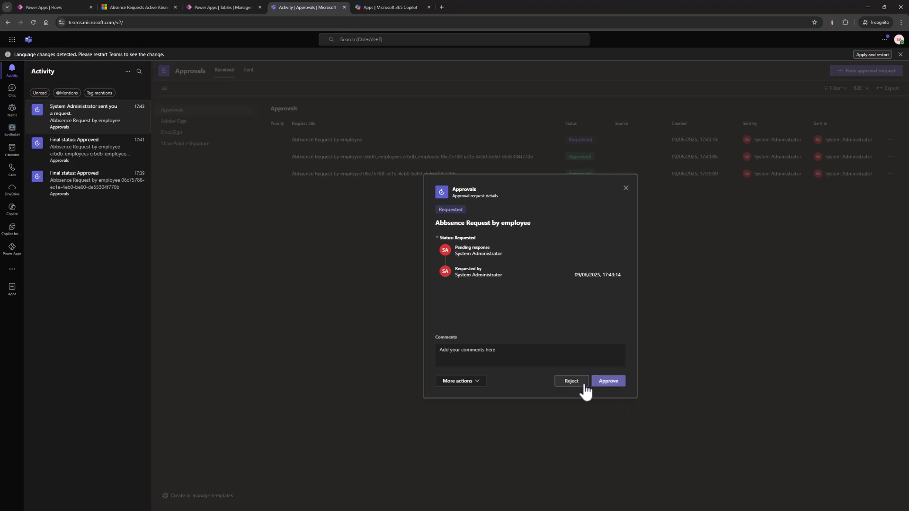
- Switch to Power Apps, open the Absence Approval flow's latest run and examine its List rows and Apply to each actions
left_click(49, 7)
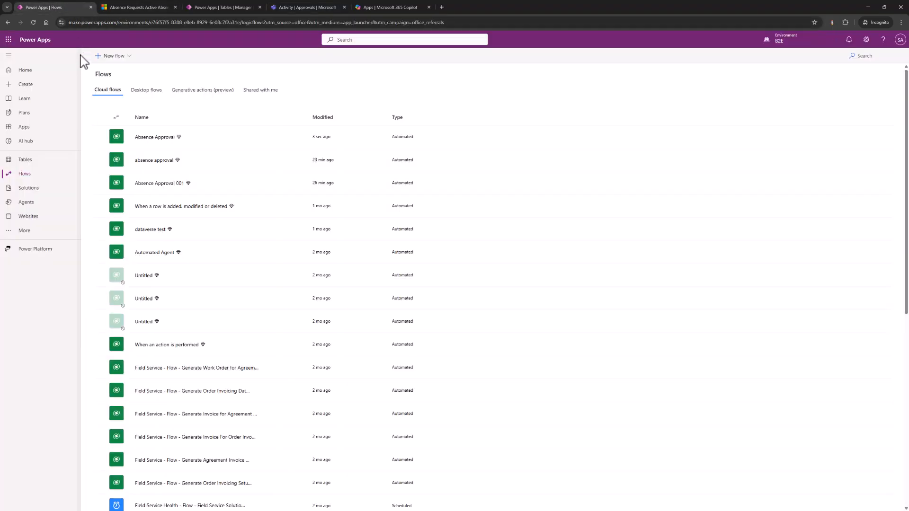
left_click(160, 142)
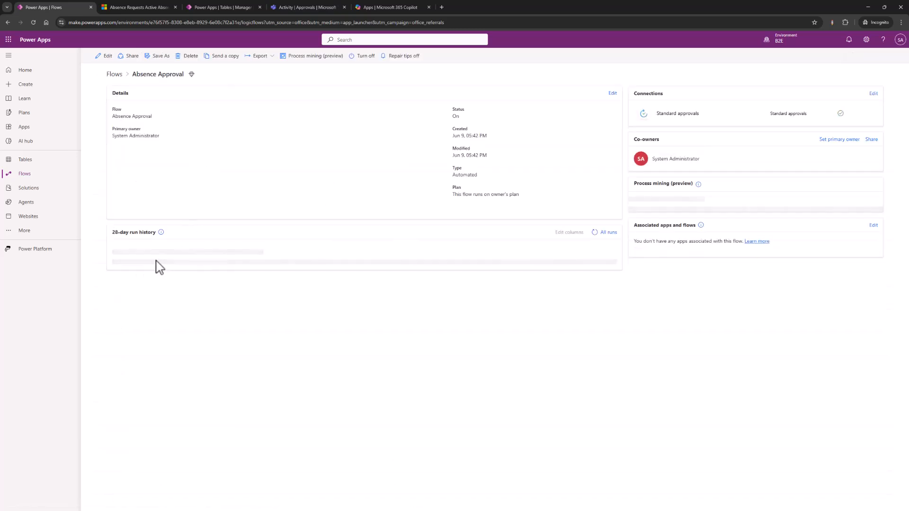
left_click(149, 273)
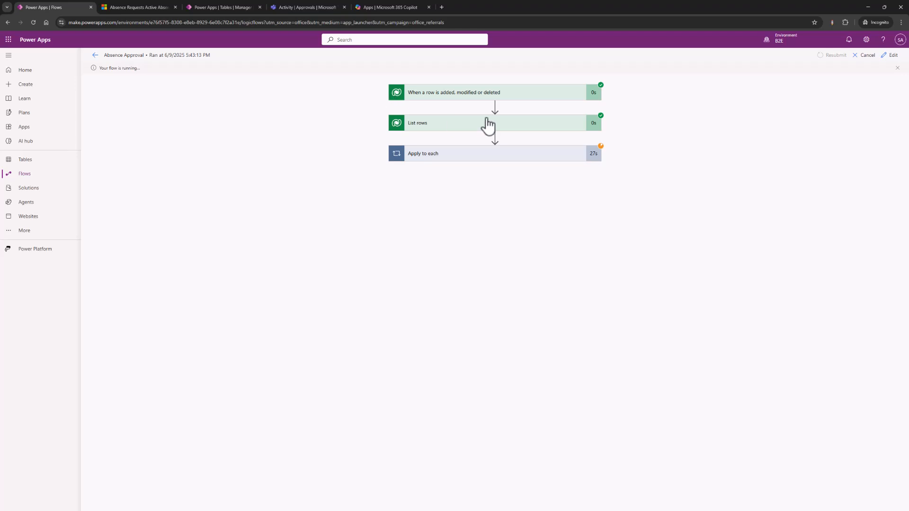
left_click(439, 125)
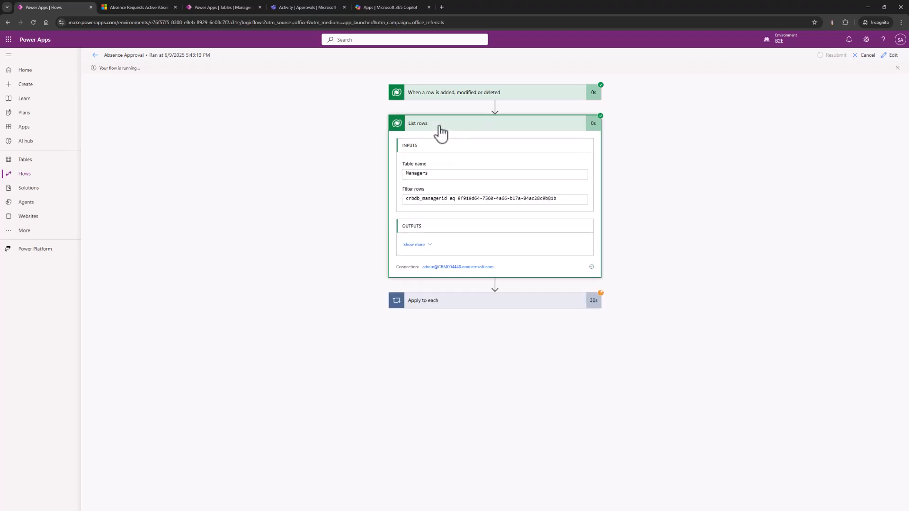
left_click(454, 127)
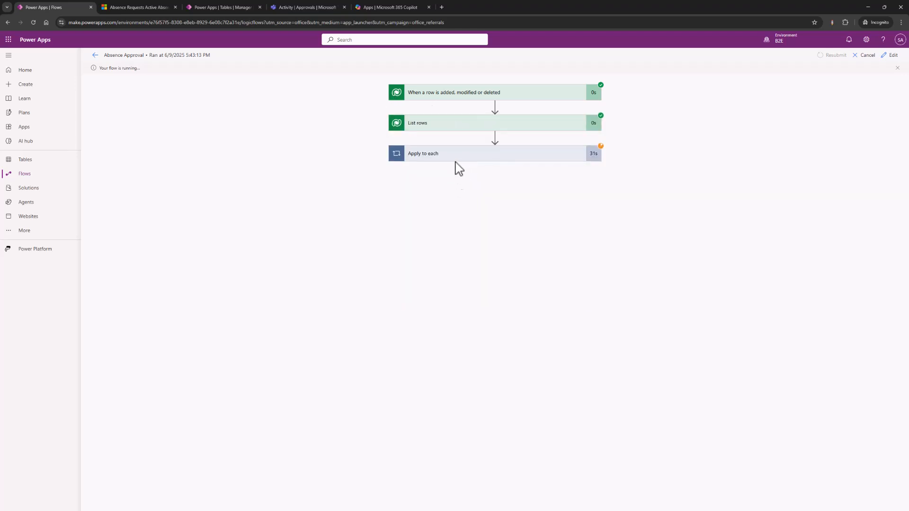
left_click(458, 159)
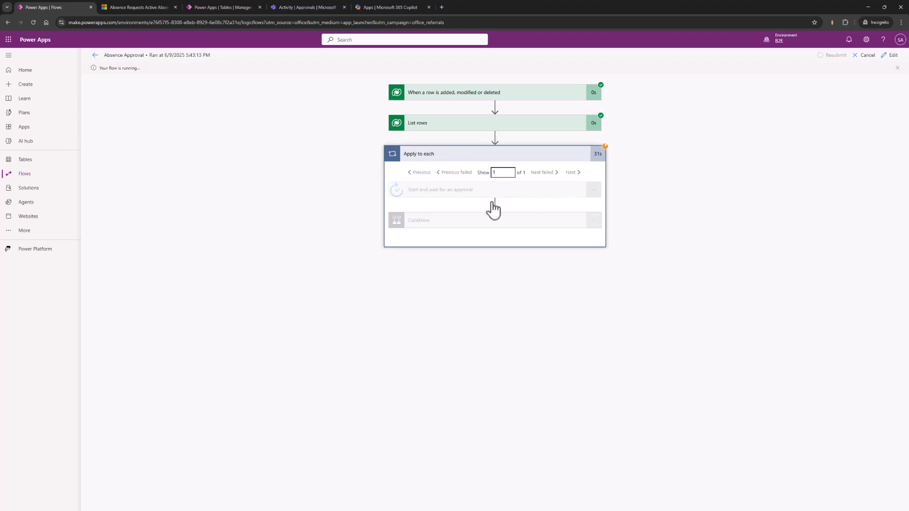
- Approve the open absence request in Teams and refresh the active absence requests in the Absence Request App
left_click(284, 6)
left_click(611, 381)
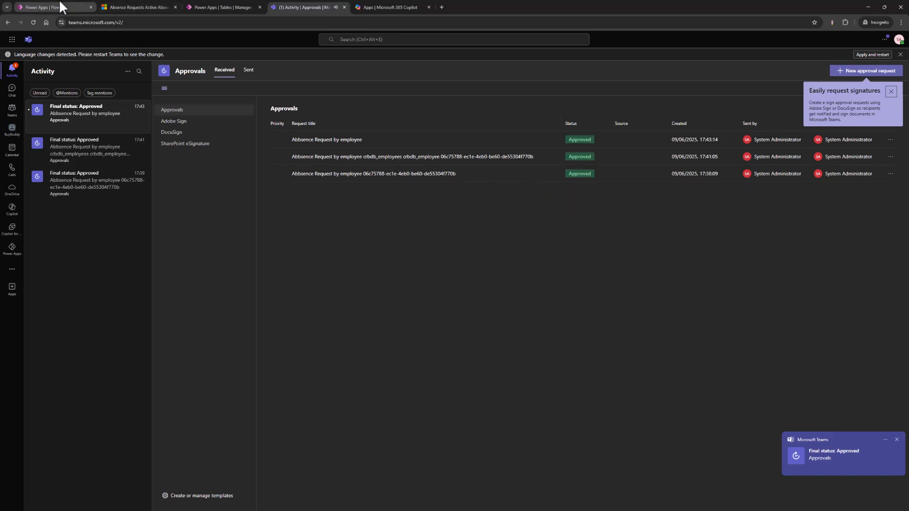
left_click(123, 8)
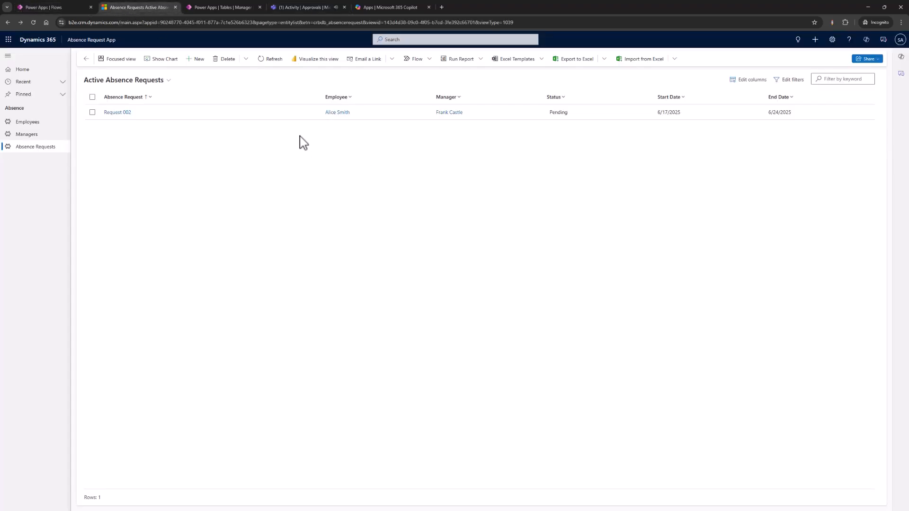
left_click(263, 61)
- Examine the Condition and Update a row results of the flow run in Power Apps and check the request's status in the Absence Request App
left_click(39, 3)
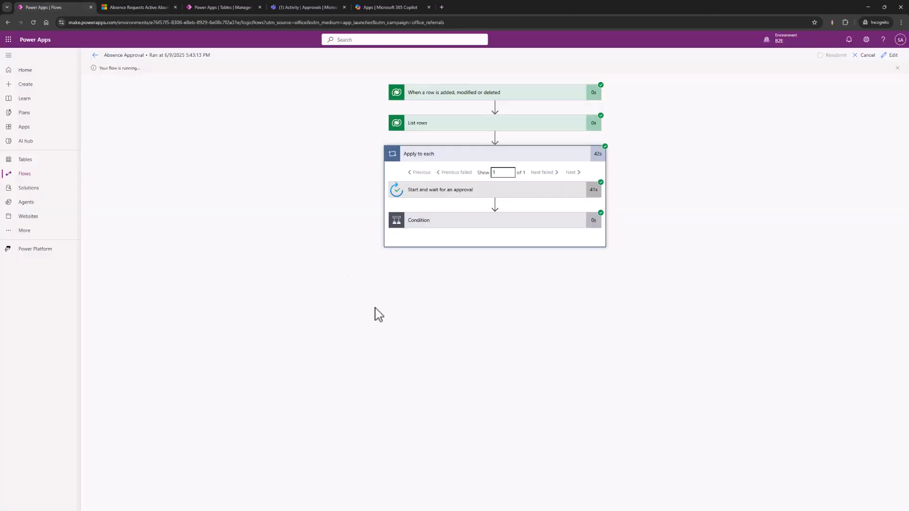
left_click(518, 221)
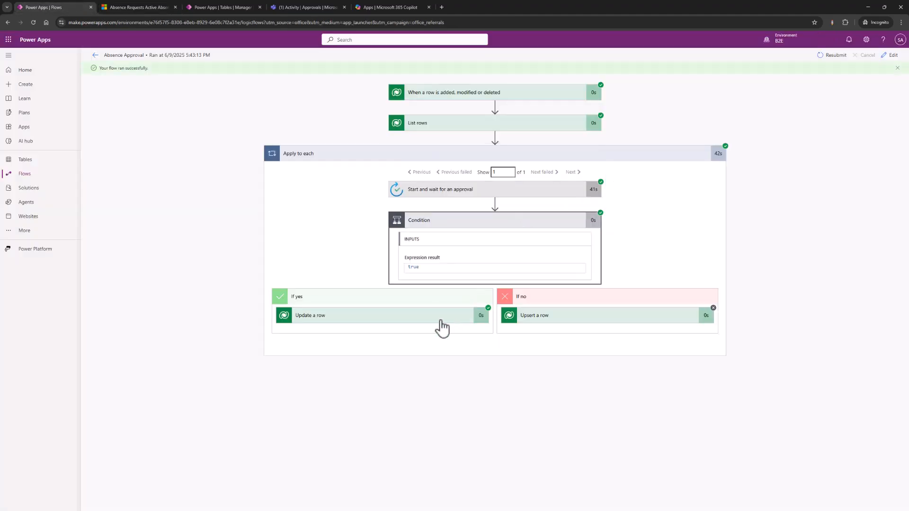
left_click(440, 326)
scroll(232, 322, "down", 5)
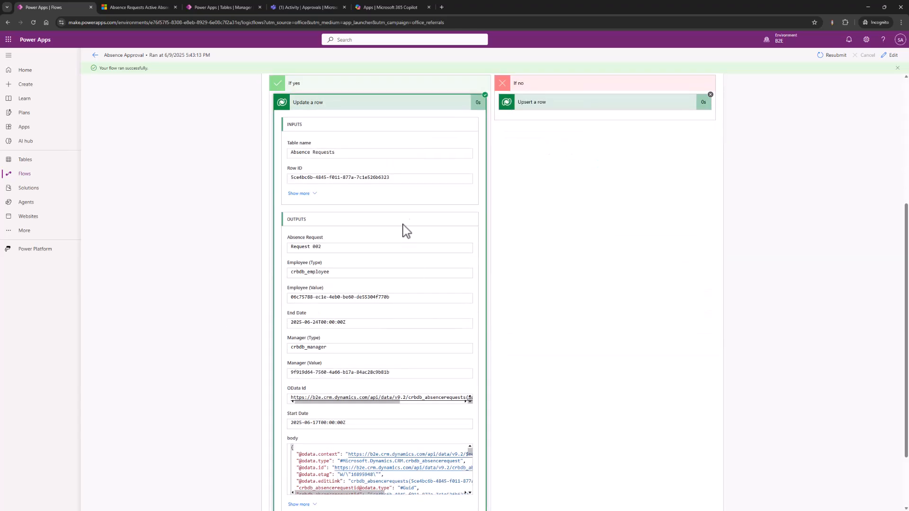
left_click(402, 108)
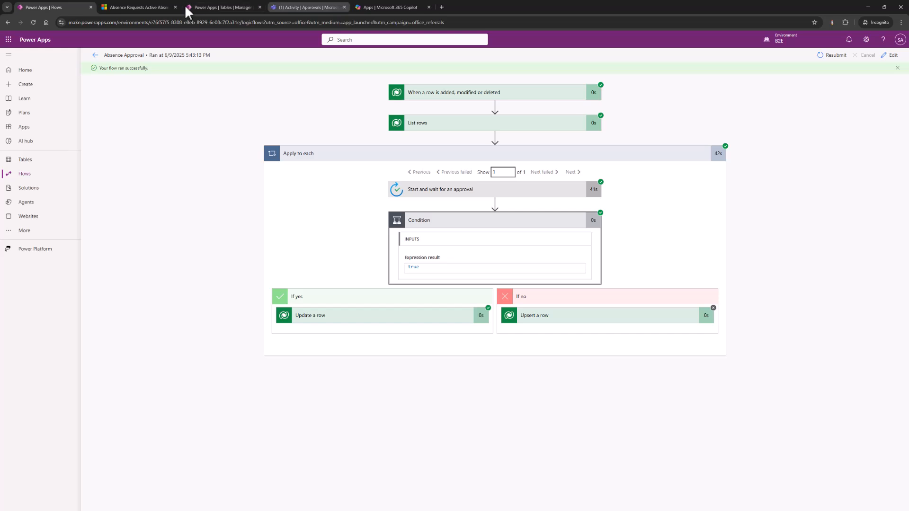
left_click(156, 7)
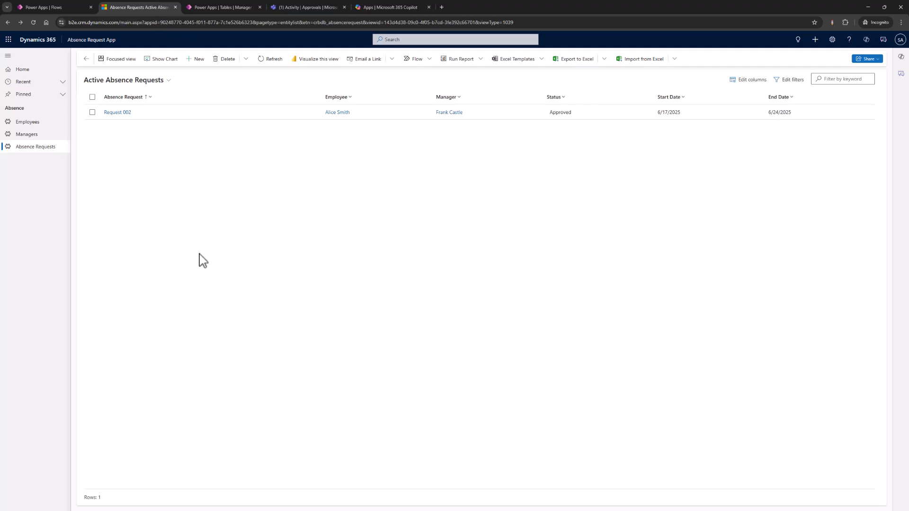
- Close the Manager column editor in Power Apps, view the Manager table's data and return to the Absence Request App
left_click(206, 7)
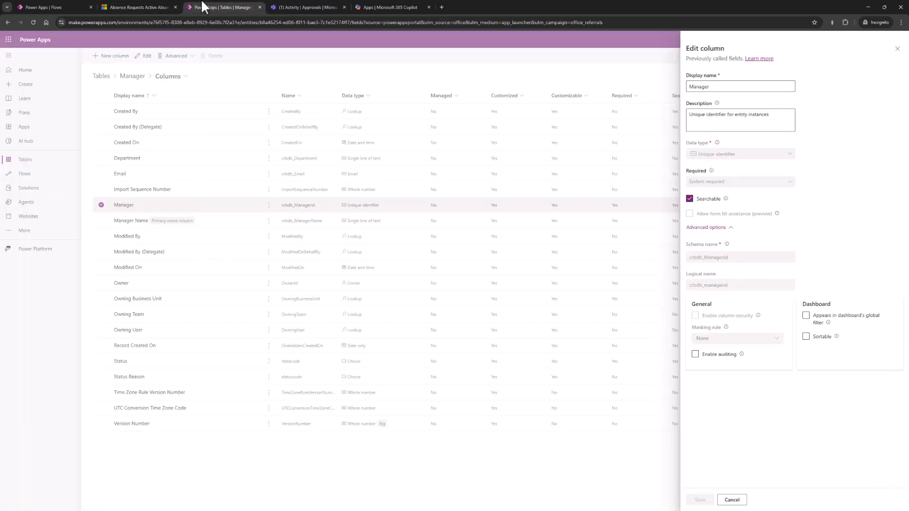
left_click(897, 49)
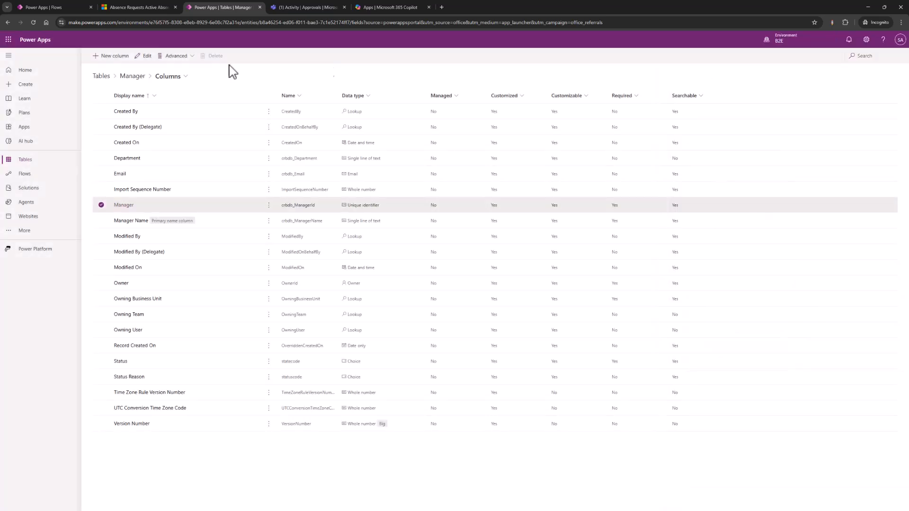
left_click(140, 78)
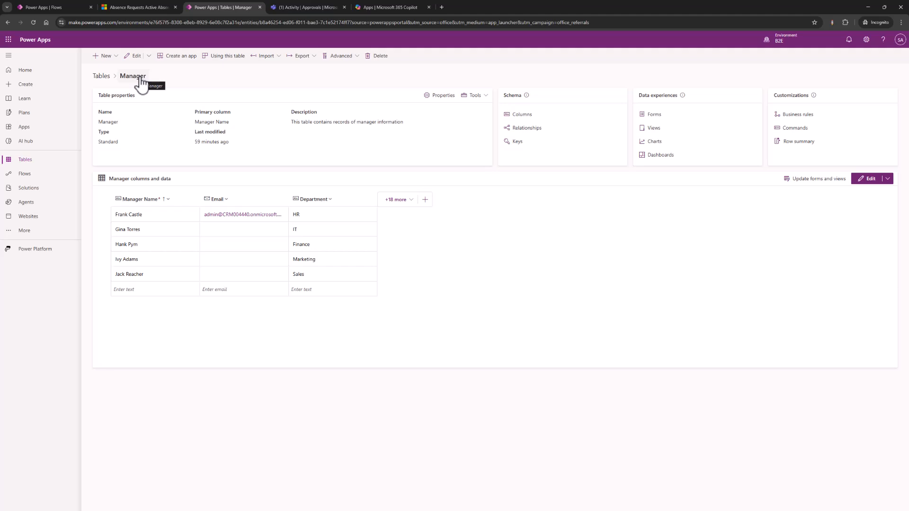
left_click(158, 7)
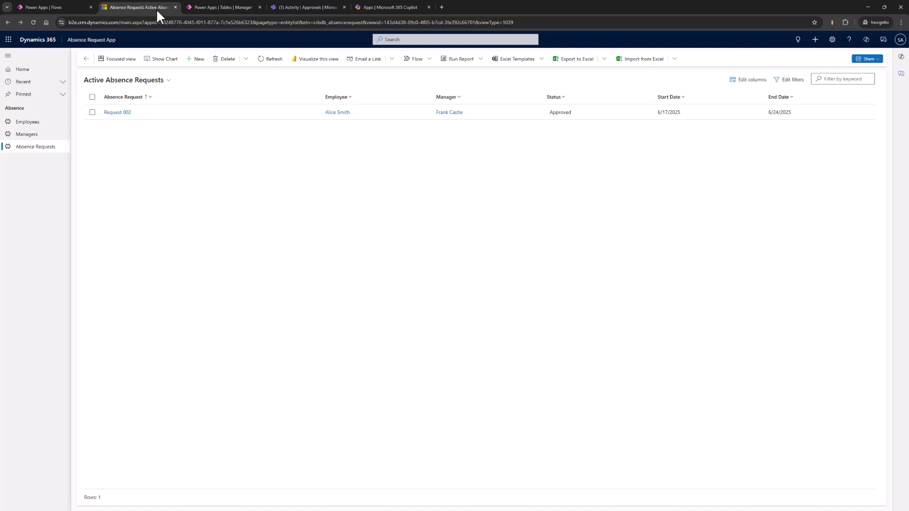